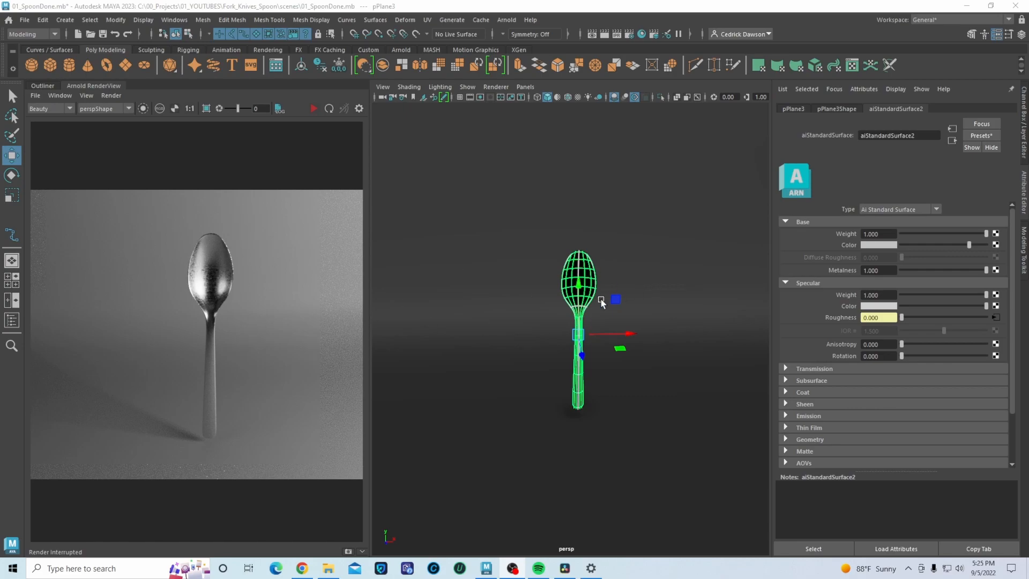
Inspect the selected spoon's bowl up close and open its UVs in the UV Editor.
scroll(601, 299, "up", 2)
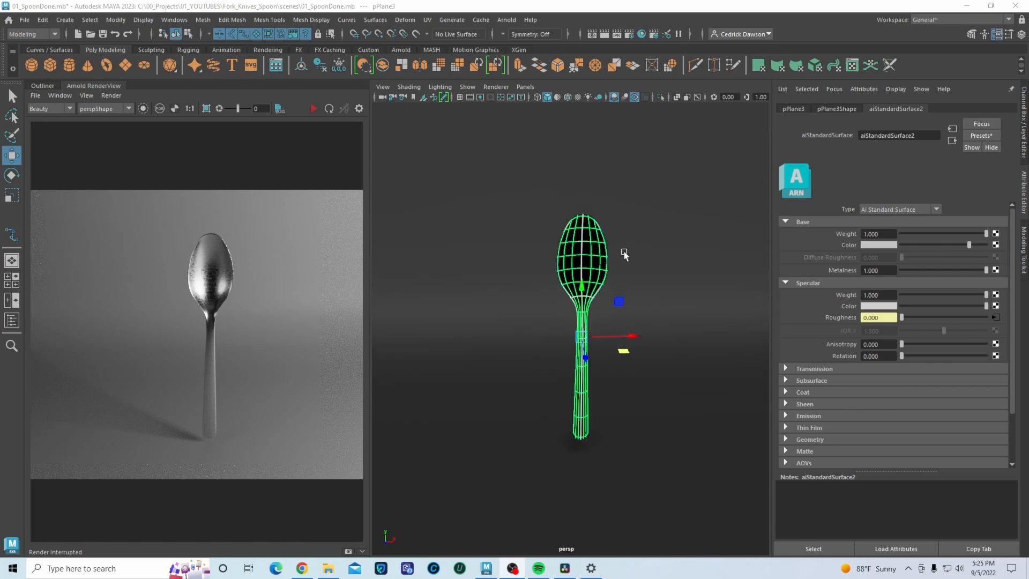
left_click_drag(625, 254, 551, 257, "alt")
scroll(551, 258, "up", 4)
left_click_drag(541, 213, 547, 257, "alt")
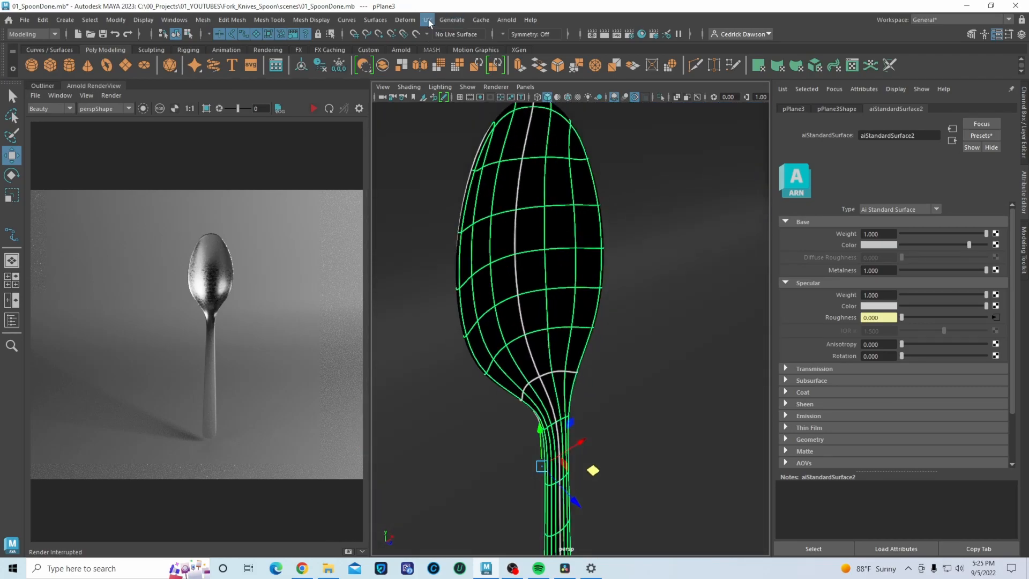
left_click(428, 21)
left_click(450, 39)
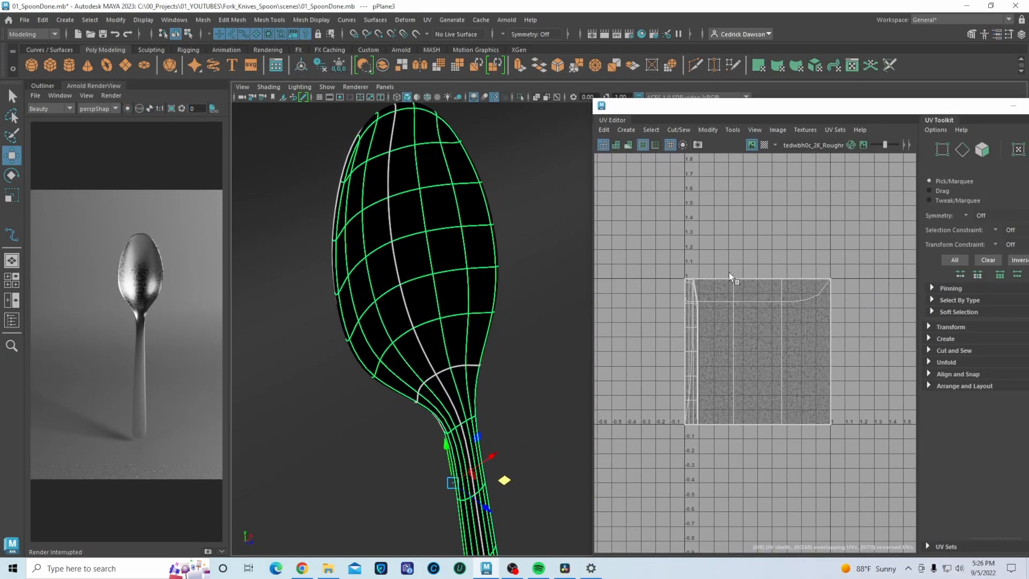
Select the spoon's entire existing UV layout in the UV Editor and delete it.
right_click(743, 297)
right_click_drag(708, 290, 780, 296)
right_click(709, 293)
right_click_drag(674, 282, 672, 279)
left_click_drag(644, 243, 917, 479)
left_click(914, 477)
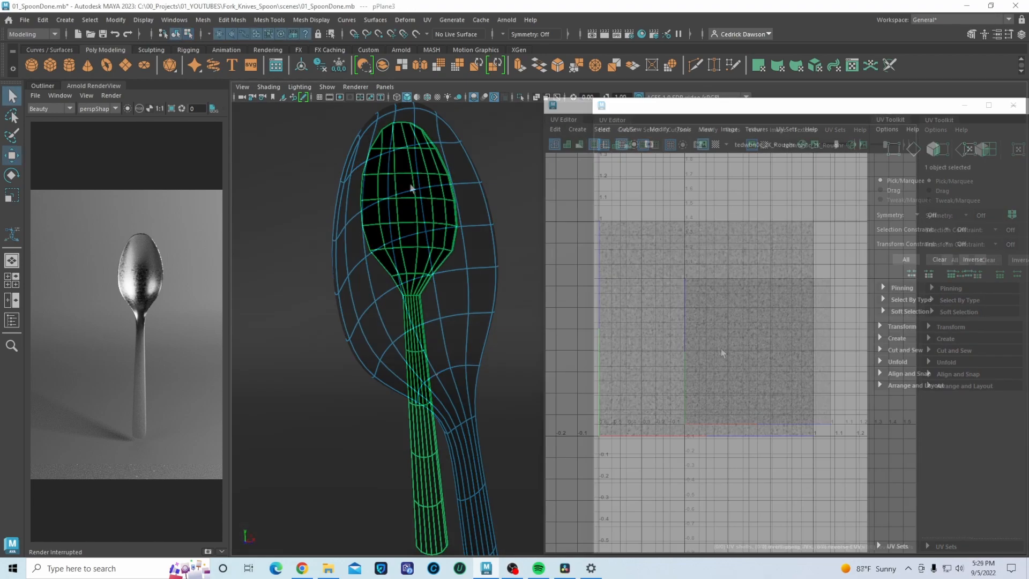
Switch the spoon to face selection and select all rows of faces across the front of the bowl.
right_click_drag(411, 186, 406, 215)
left_click(400, 190)
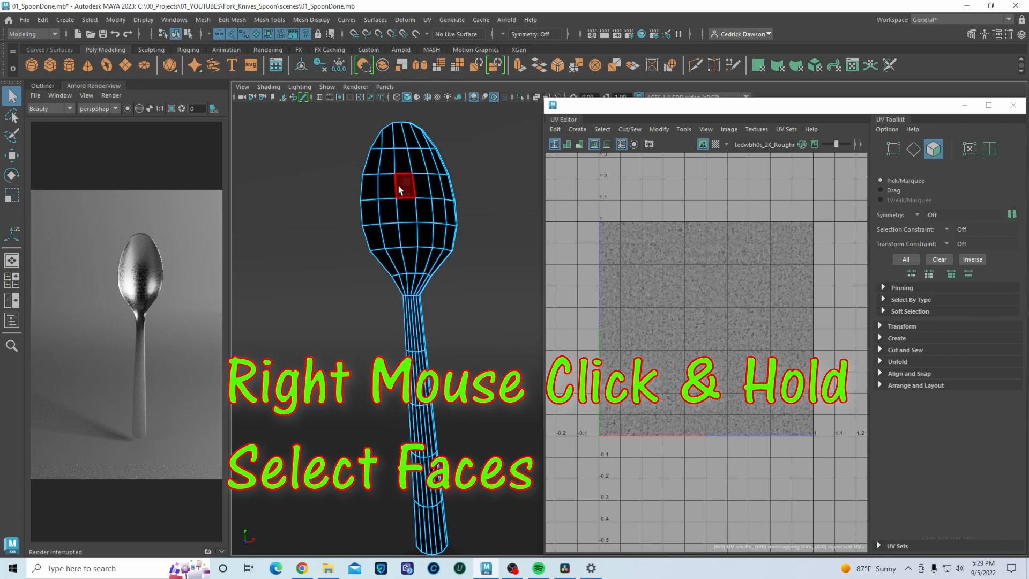
left_click(404, 189)
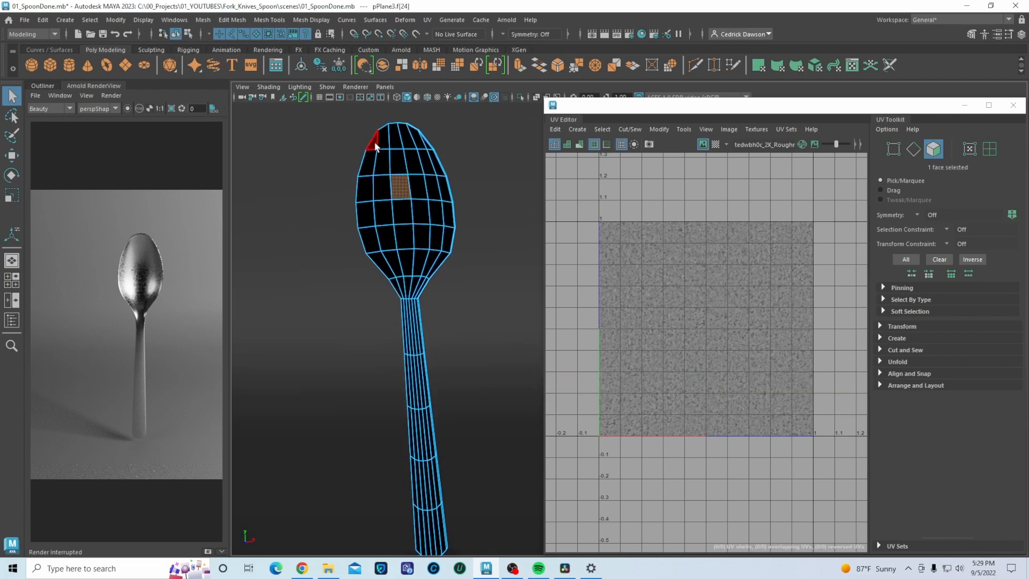
left_click_drag(396, 167, 413, 142, "alt")
left_click(421, 161)
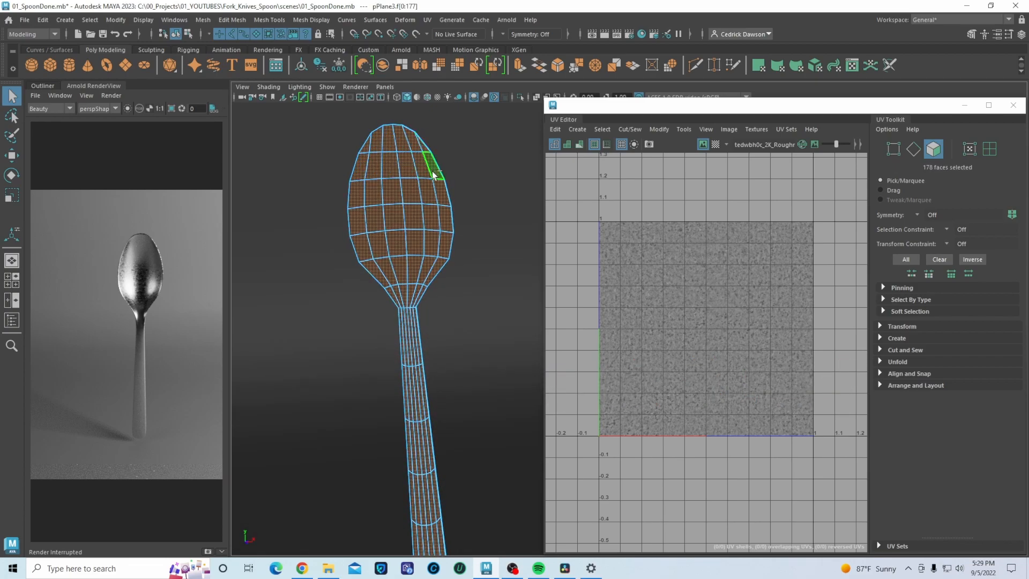
double_click(367, 143, "shift")
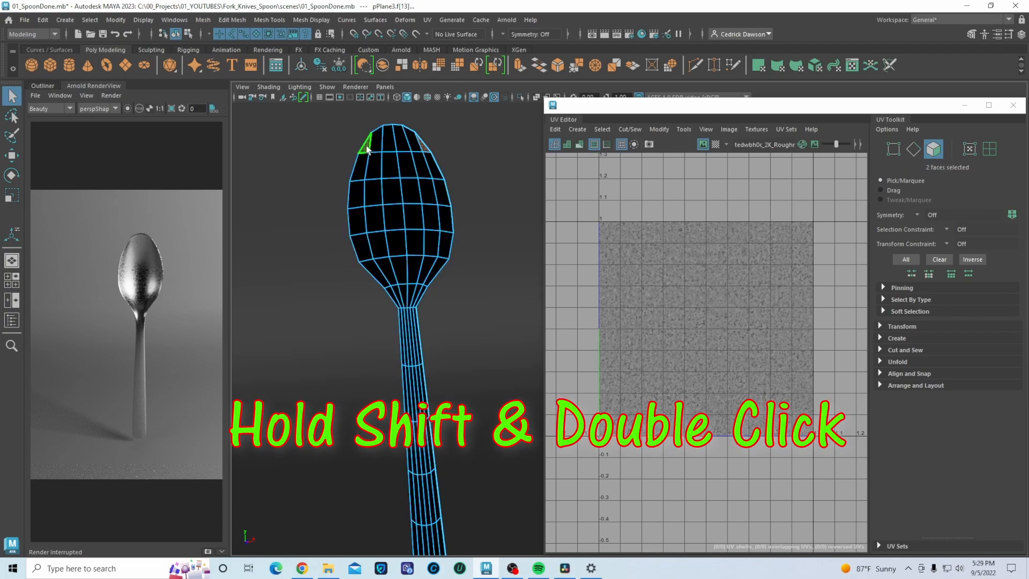
double_click(357, 193, "shift")
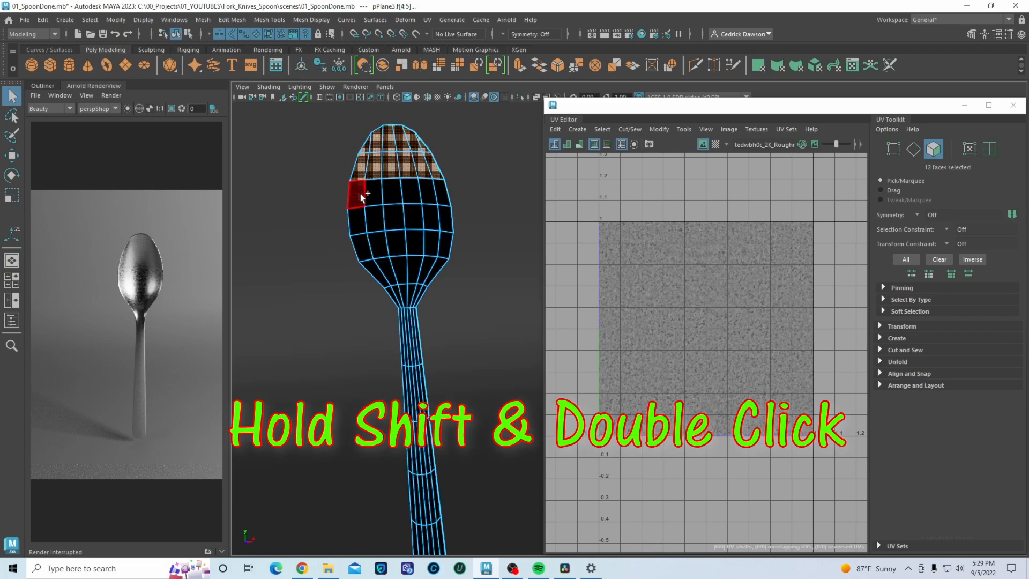
double_click(425, 195, "shift")
double_click(445, 217, "shift")
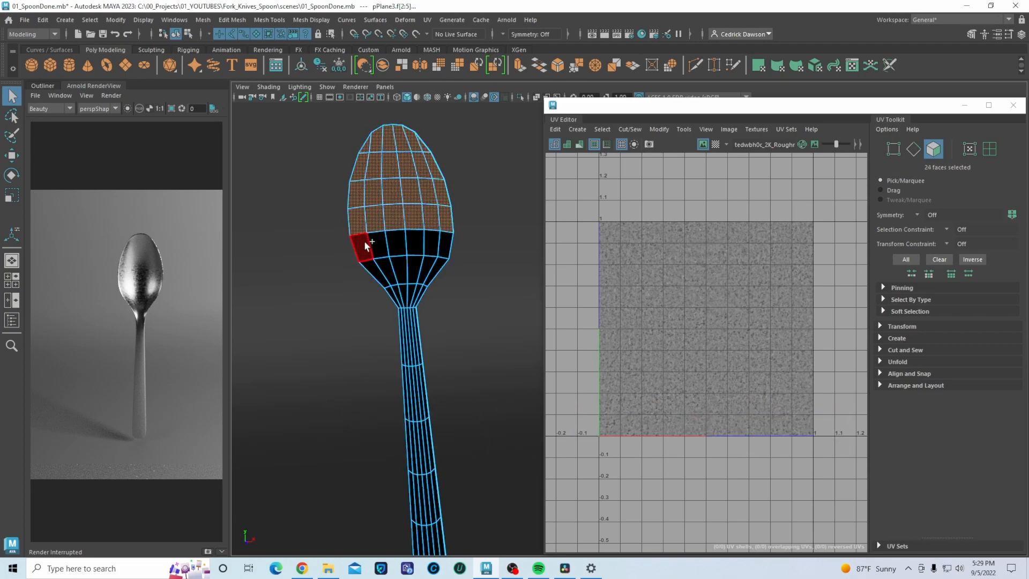
double_click(448, 240, "shift")
double_click(355, 273, "shift")
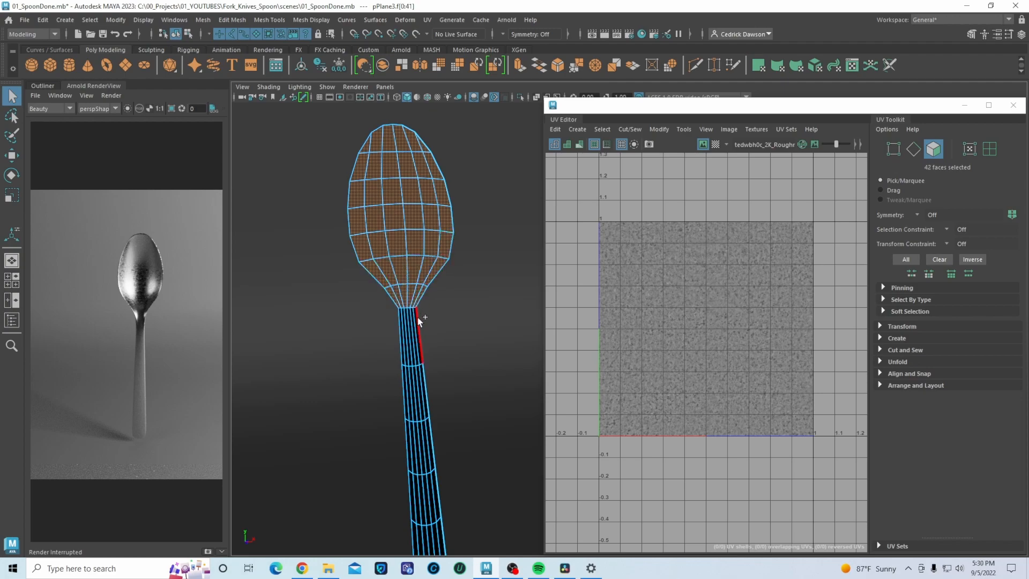
Extend the selection with every front face of the neck and handle down to the handle's tip.
scroll(416, 323, "up", 5)
middle_click_drag(341, 337, 394, 171, "alt")
double_click(370, 160, "shift")
double_click(400, 287, "shift")
left_click(417, 358, "shift")
double_click(387, 368, "shift")
middle_click_drag(397, 371, 363, 111, "alt")
double_click(358, 188, "shift")
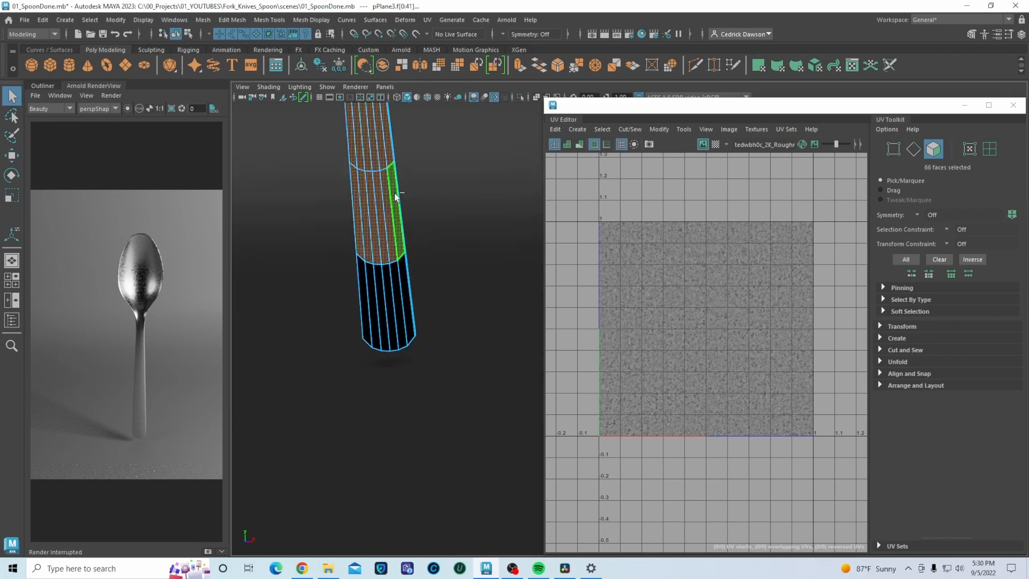
double_click(370, 308, "shift")
middle_click_drag(430, 194, 440, 292, "alt")
Apply a planar UV projection from the Z axis, fitted to the bounding box, to the selected front faces.
left_click(577, 129)
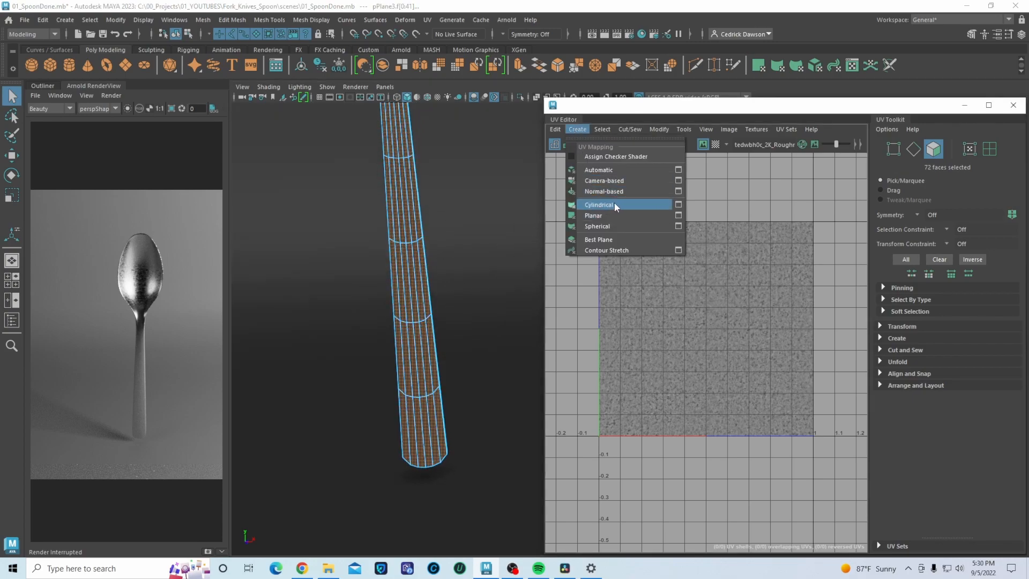
left_click(678, 215)
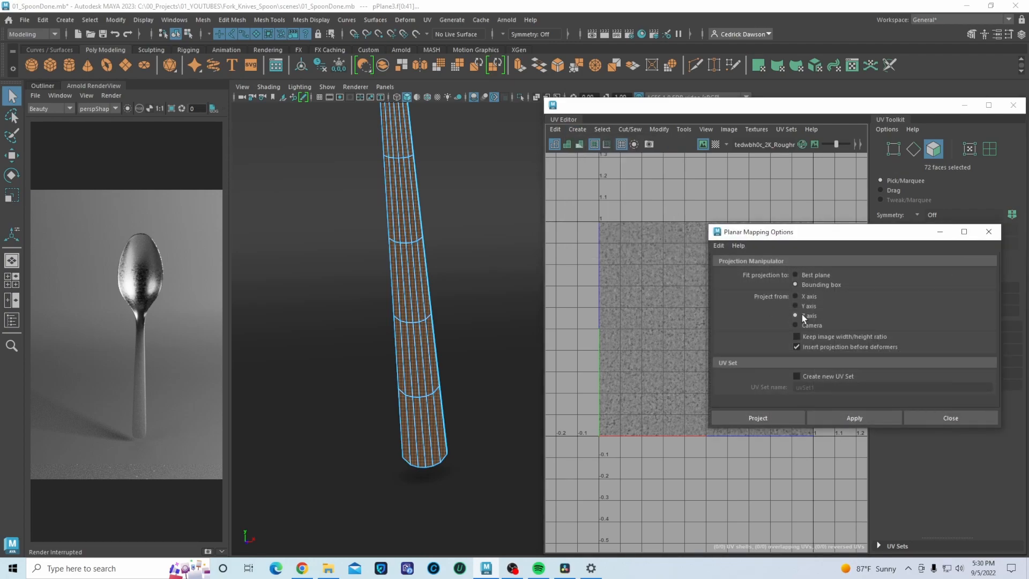
scroll(356, 232, "down", 5)
middle_click_drag(419, 218, 396, 286, "alt")
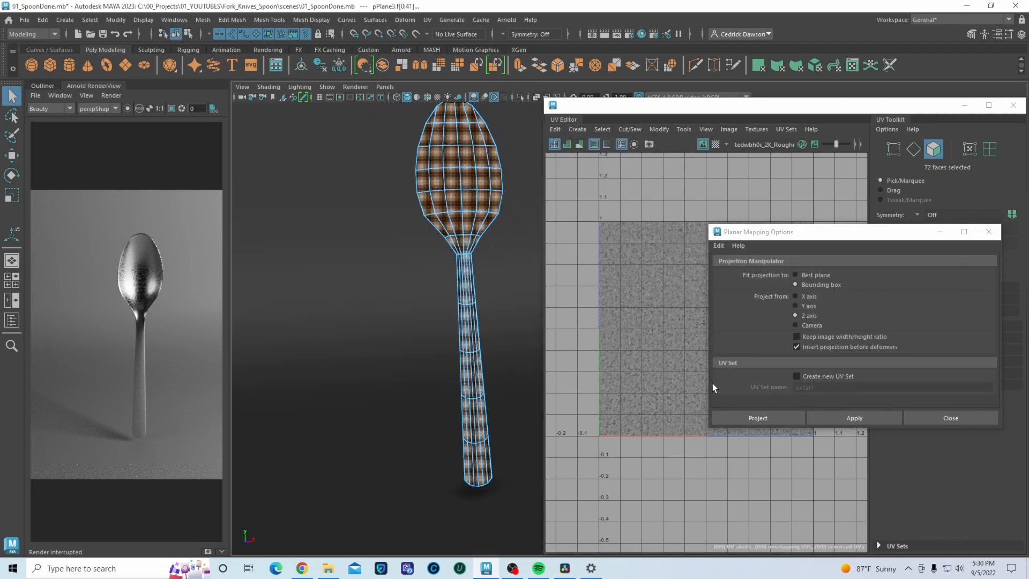
left_click(828, 417)
left_click(624, 272)
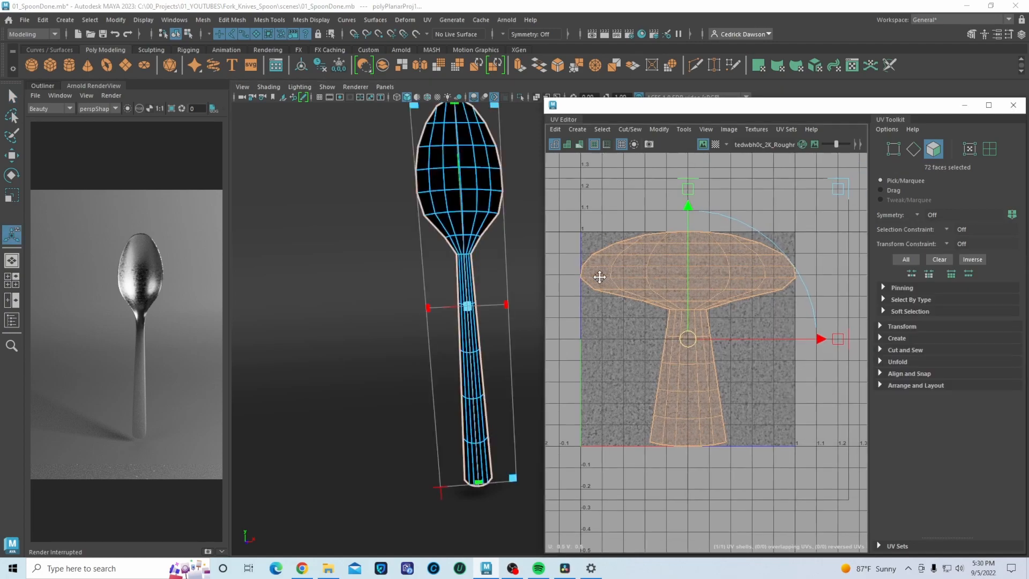
Unfold the front faces' planar projection to restore the spoon's proportions in UV space.
left_click(659, 130)
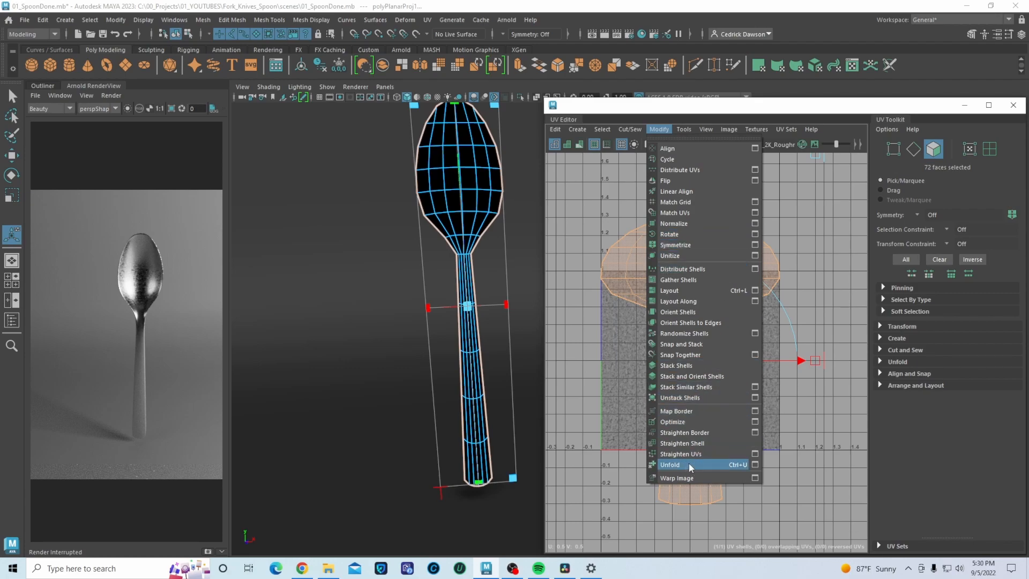
left_click(671, 464)
scroll(677, 327, "down", 3)
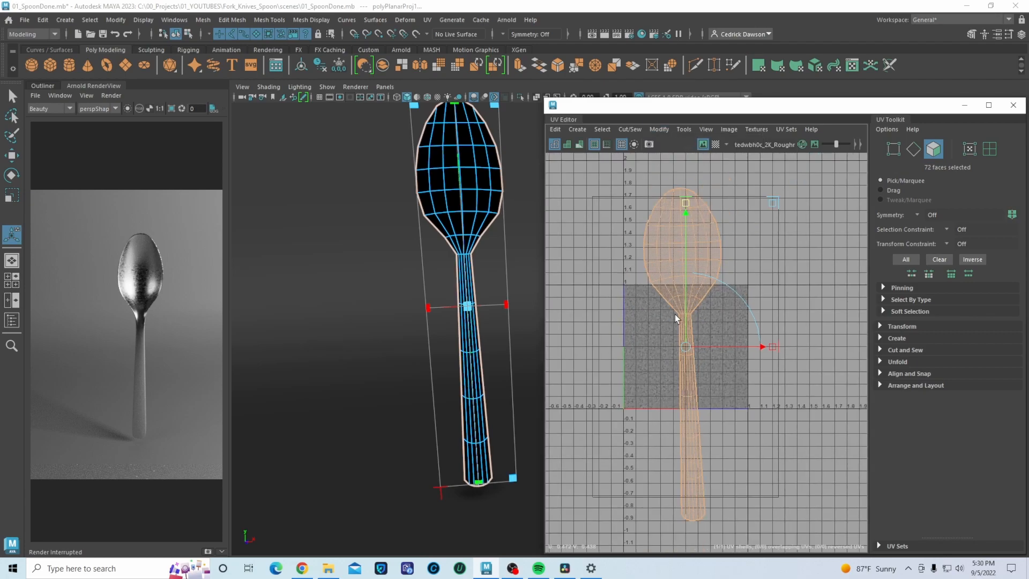
Select the front face UV shell and move it outside the 0–1 tile, beside its positive U edge.
left_click(675, 249)
right_click_drag(674, 253, 628, 239)
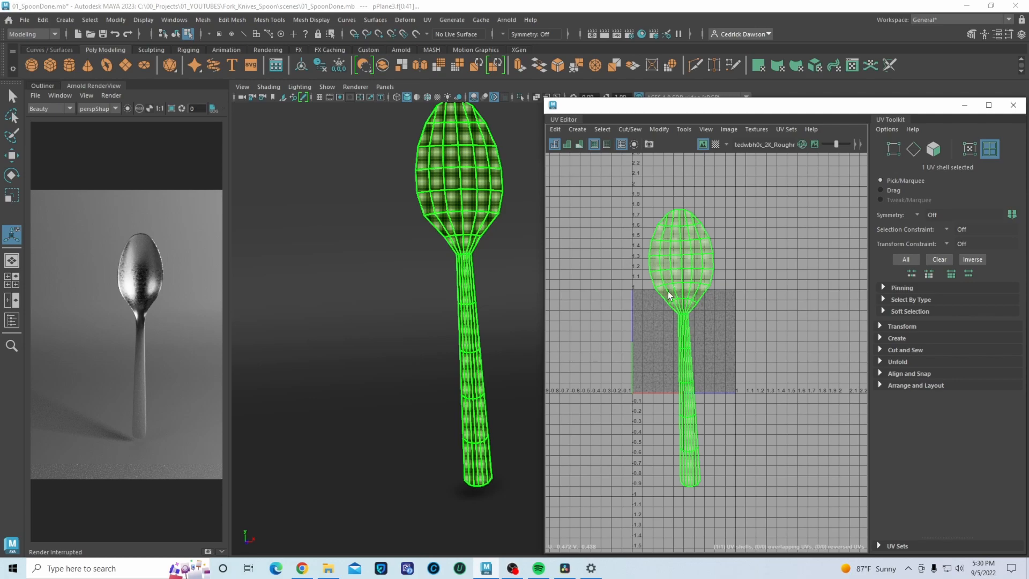
key("w")
left_click_drag(742, 352, 835, 313)
Return the spoon to object selection and isolate it in the perspective view.
left_click_drag(425, 225, 405, 338, "alt")
right_click_drag(469, 251, 504, 242)
left_click_drag(474, 307, 427, 283, "alt")
key("ctrl+1")
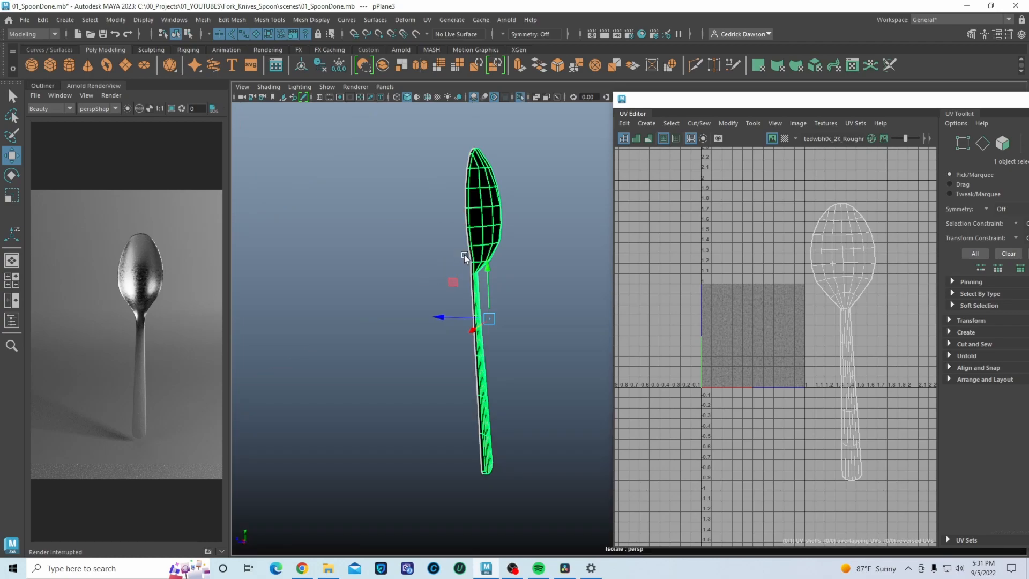
Switch to face selection and select the row of faces at the tip of the bowl's back side.
left_click_drag(475, 251, 450, 259, "alt")
middle_click_drag(450, 260, 428, 405, "alt")
left_click_drag(429, 406, 396, 355, "alt")
middle_click_drag(454, 357, 360, 291, "alt")
left_click_drag(418, 337, 464, 353, "alt")
right_click_drag(464, 352, 444, 318, "alt")
left_click_drag(443, 318, 446, 332, "alt")
right_click_drag(446, 333, 441, 321, "alt")
middle_click_drag(442, 322, 463, 174, "alt")
right_click_drag(429, 205, 433, 234)
middle_click_drag(447, 150, 482, 315, "alt")
left_click(436, 157)
scroll(431, 182, "up", 1)
left_click(450, 234, "shift")
left_click(436, 231, "shift")
left_click(424, 235, "shift")
left_click(413, 238, "shift")
left_click(402, 244, "shift")
Add the following rows of faces down the back of the bowl towards the neck to the selection.
left_click(394, 266, "shift")
double_click(472, 270, "shift")
left_click(478, 294, "shift")
double_click(387, 300, "shift")
left_click(383, 325, "shift")
double_click(476, 323, "shift")
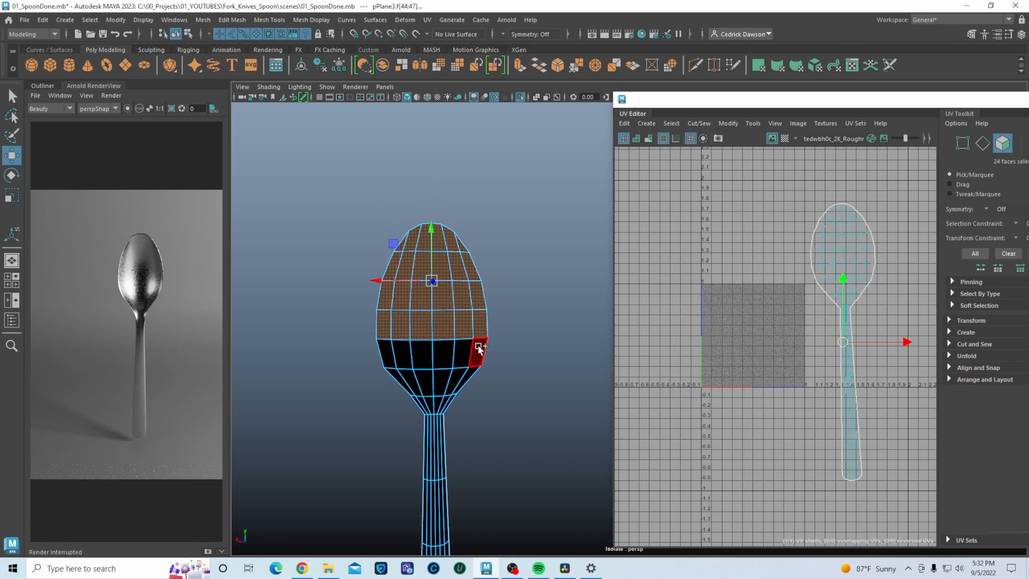
left_click(478, 351, "shift")
double_click(387, 357, "shift")
left_click(400, 379, "shift")
double_click(462, 381, "shift")
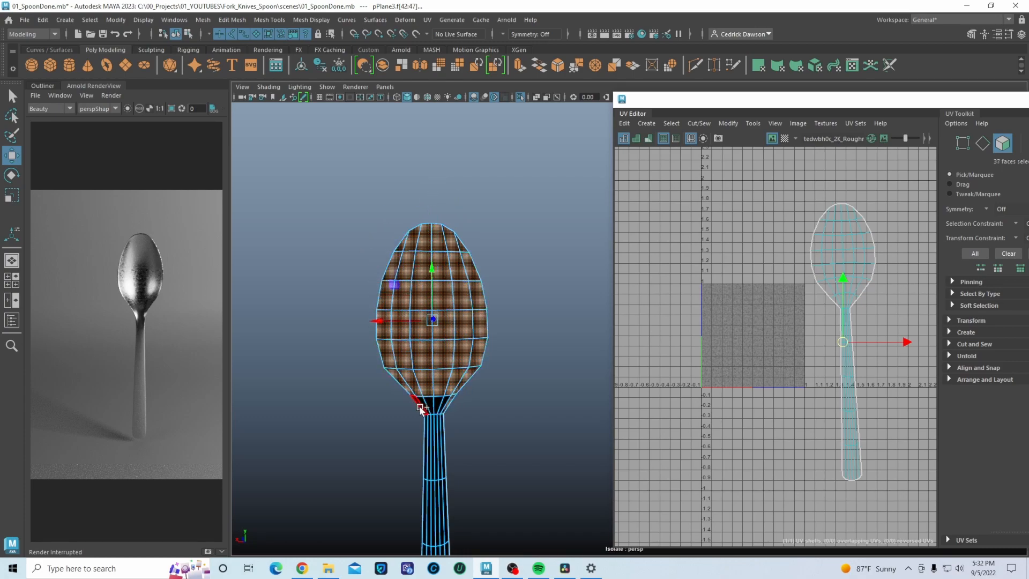
Add all back faces of the neck and handle down to the handle's end to the selection.
middle_click_drag(430, 458, 405, 165, "alt")
left_click(394, 320, "shift")
double_click(411, 322, "shift")
left_click(414, 387, "shift")
double_click(393, 418, "shift")
left_click(392, 456, "shift")
double_click(418, 446, "shift")
left_click(410, 347, "shift")
double_click(384, 349, "shift")
left_click(382, 398, "shift")
double_click(413, 408, "shift")
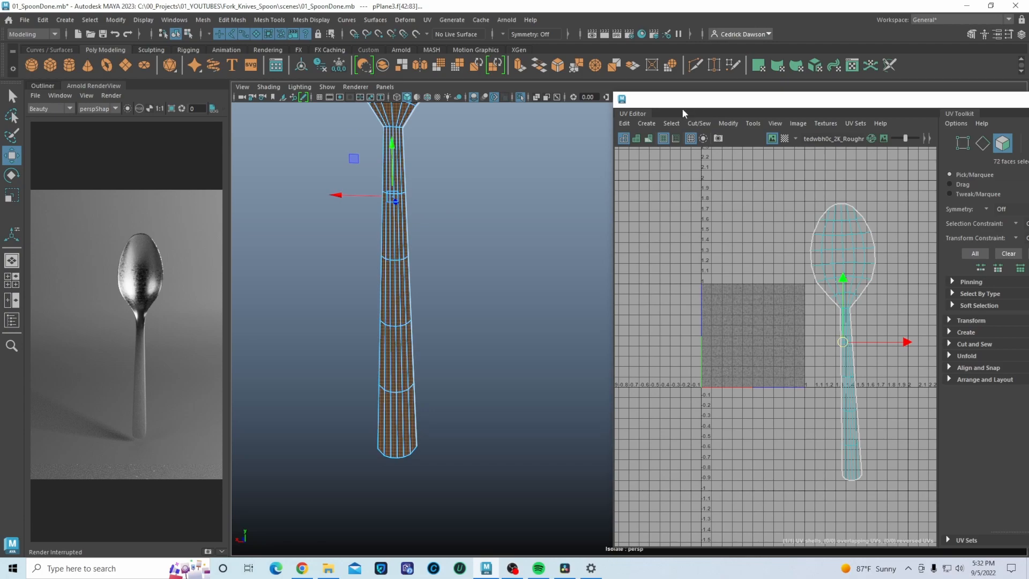
Apply a planar UV projection to the selected back faces and unfold the new shell.
left_click(656, 124)
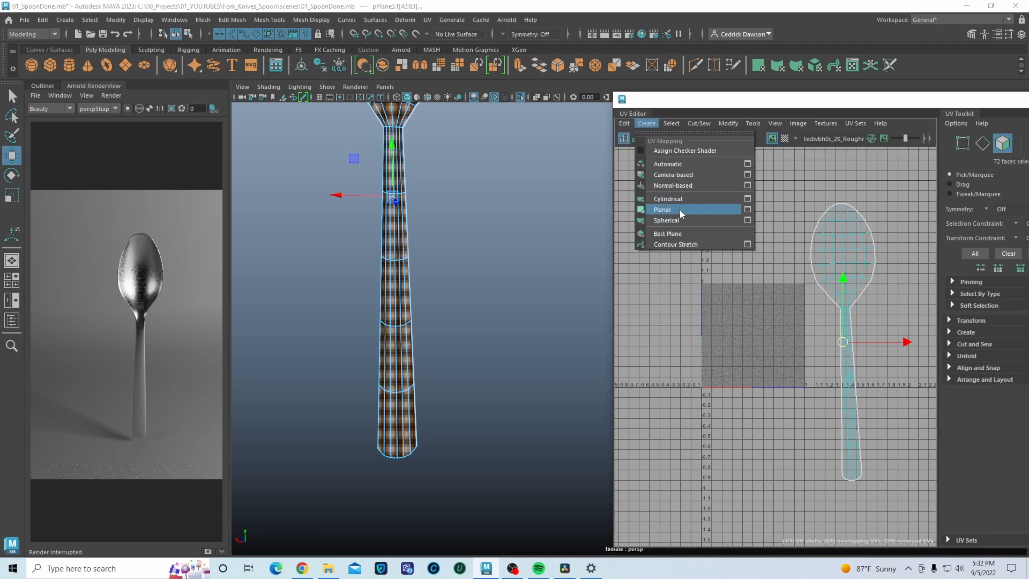
left_click(665, 209)
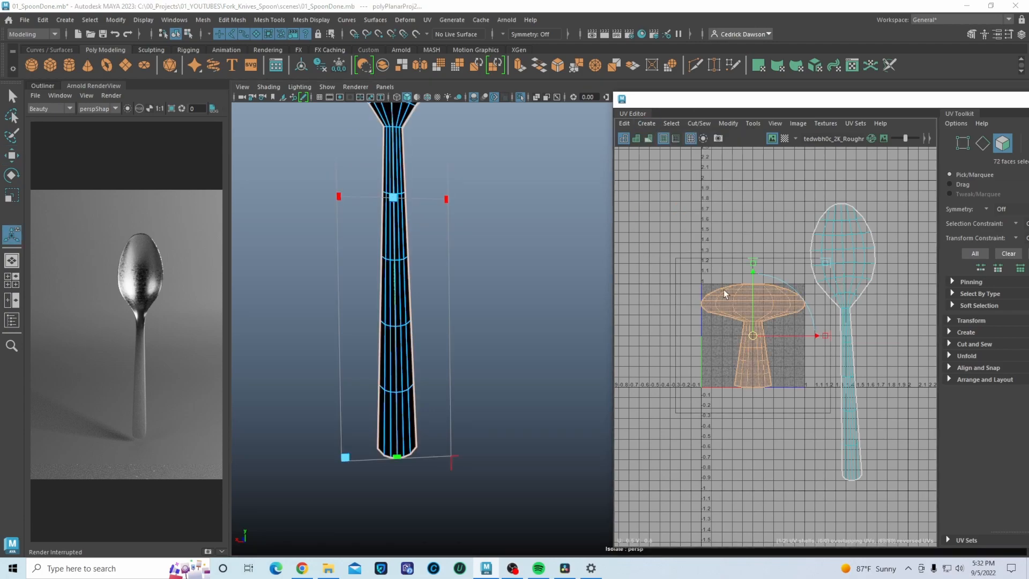
left_click(734, 124)
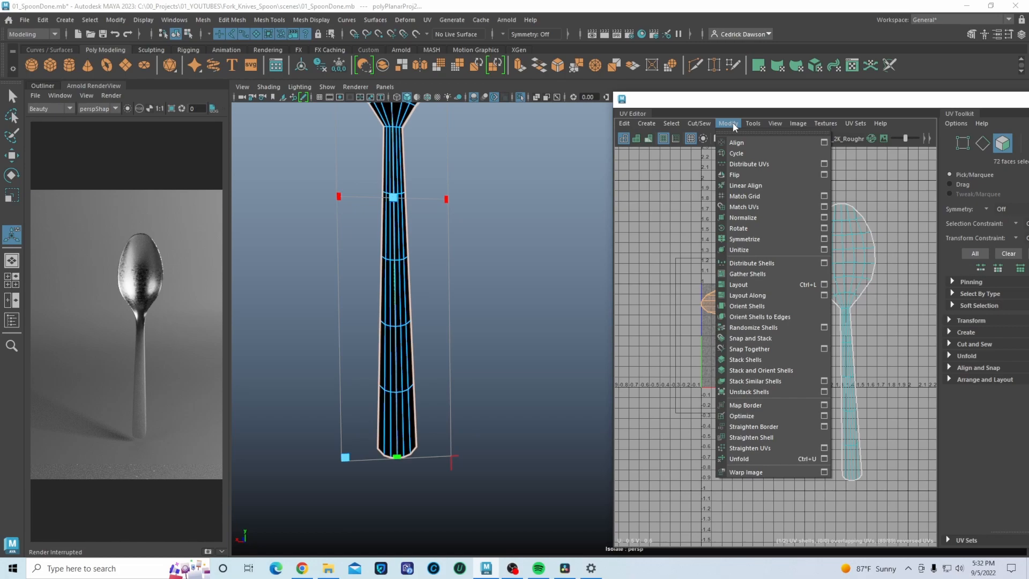
left_click(738, 459)
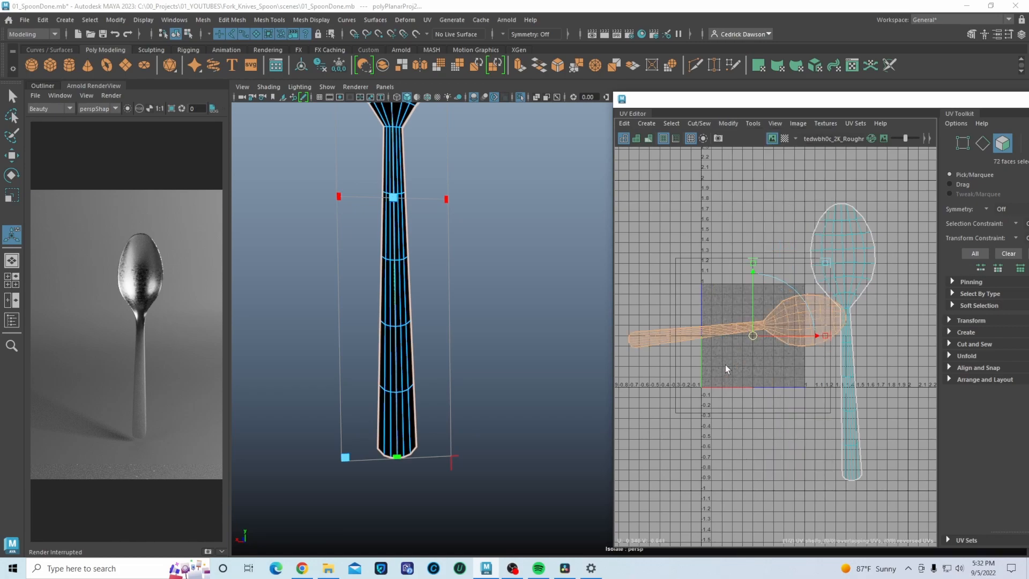
Rotate the back face UV shell upright and place it directly beside the front face shell.
key("e")
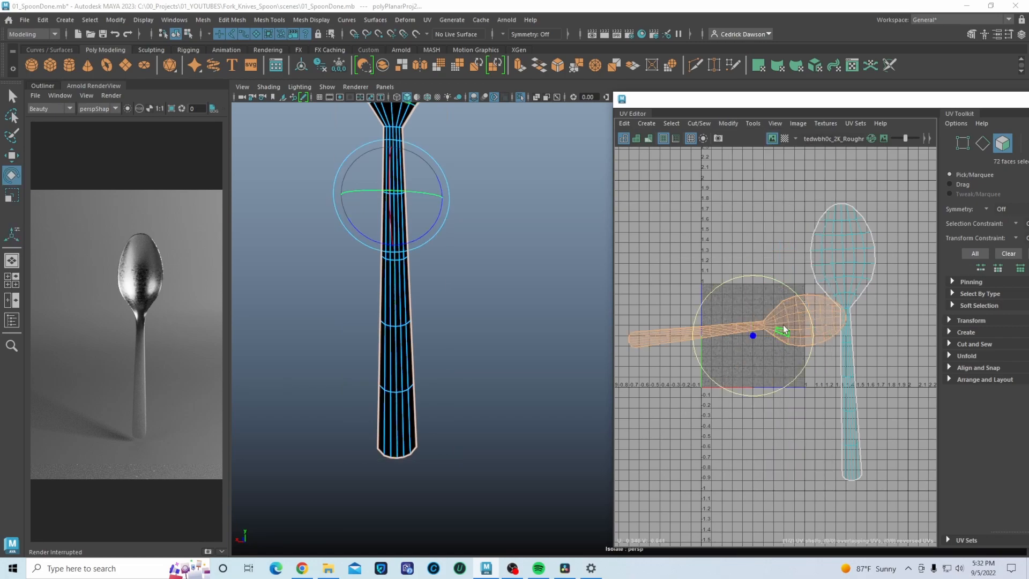
left_click_drag(768, 284, 657, 307)
key("w")
left_click_drag(753, 336, 921, 322)
key("r")
key("w")
key("r")
key("w")
Select all faces of both the front and back spoon shells in the UV Editor.
middle_click_drag(397, 285, 374, 296, "alt")
scroll(422, 227, "down", 1)
scroll(420, 228, "down", 1)
middle_click_drag(417, 228, 356, 330, "alt")
left_click_drag(355, 331, 424, 293, "alt")
scroll(423, 291, "down", 1)
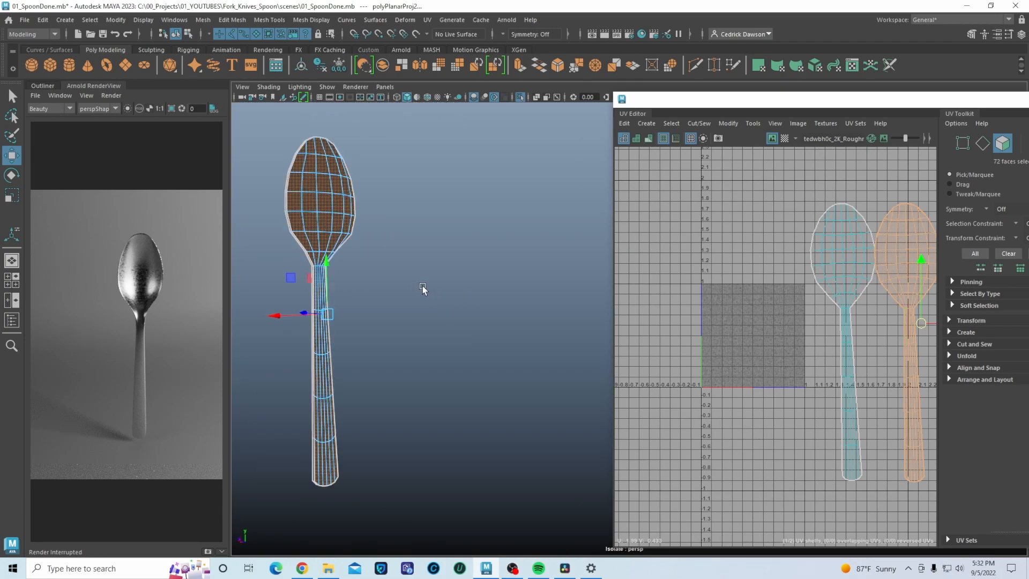
middle_click_drag(423, 289, 454, 301, "alt")
middle_click_drag(797, 243, 737, 239, "alt")
right_click_drag(771, 232, 774, 244)
left_click_drag(729, 175, 832, 310)
left_click_drag(912, 480, 914, 481)
Invert the face selection across the spoon so only the thin rim faces between front and back are selected.
left_click_drag(477, 268, 367, 289, "alt")
middle_click_drag(368, 289, 462, 301, "alt")
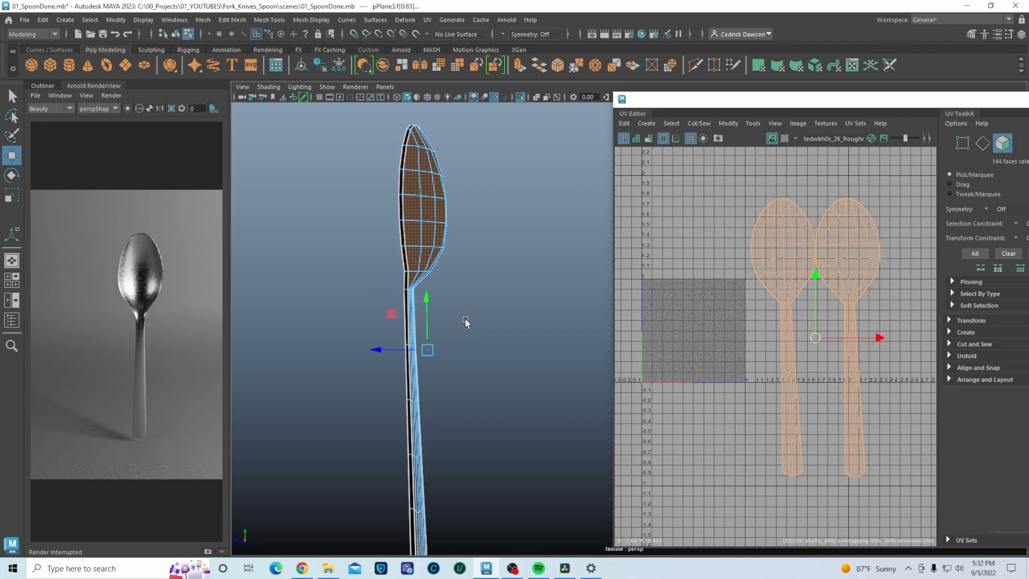
scroll(463, 329, "down", 2)
left_click_drag(411, 173, 563, 501)
scroll(522, 343, "up", 2)
left_click_drag(504, 357, 511, 334, "alt")
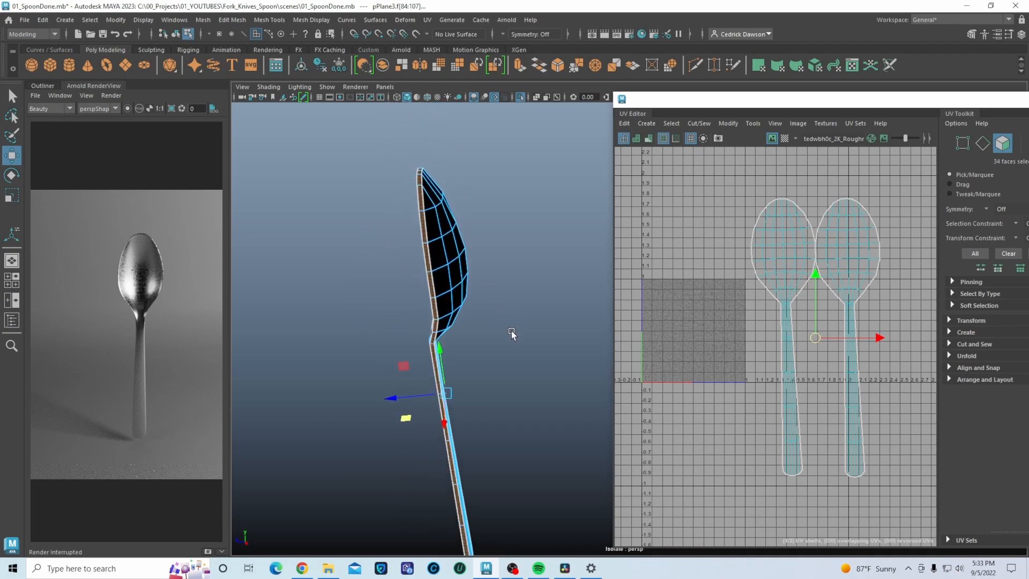
Apply an automatic UV projection to the selected rim faces and inspect the resulting strips up close.
left_click(646, 125)
left_click(665, 165)
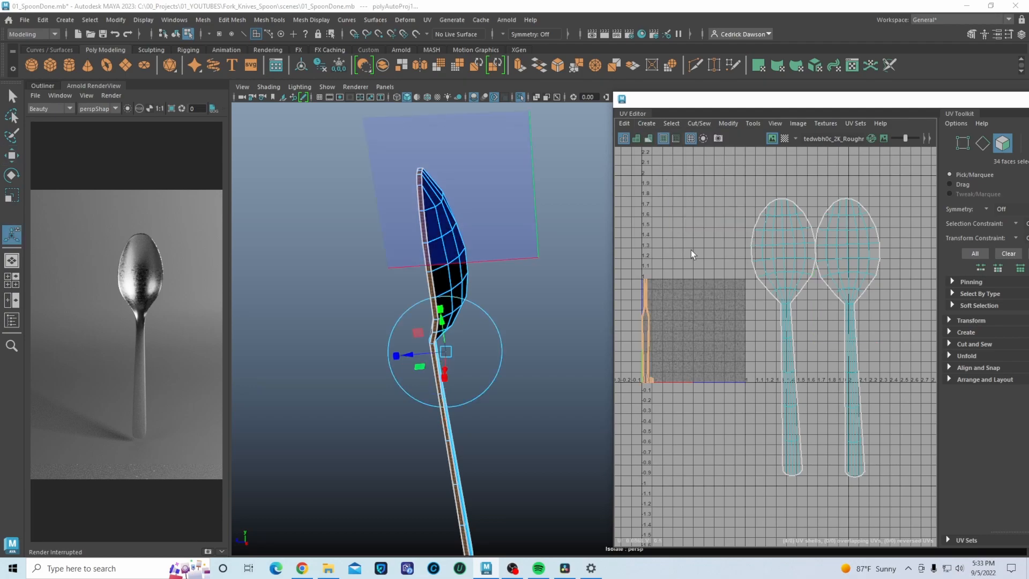
scroll(675, 338, "up", 5)
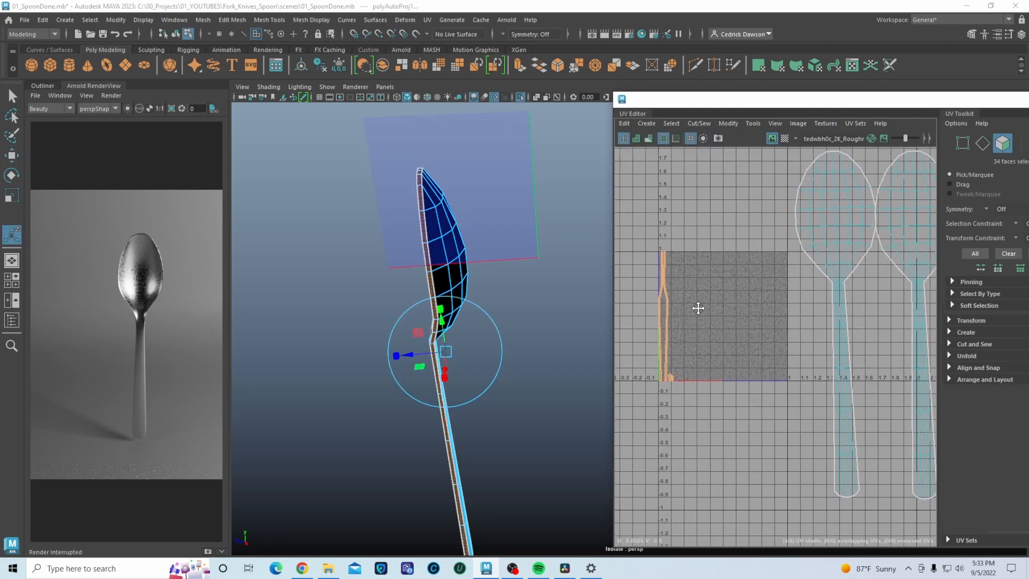
scroll(707, 313, "up", 3)
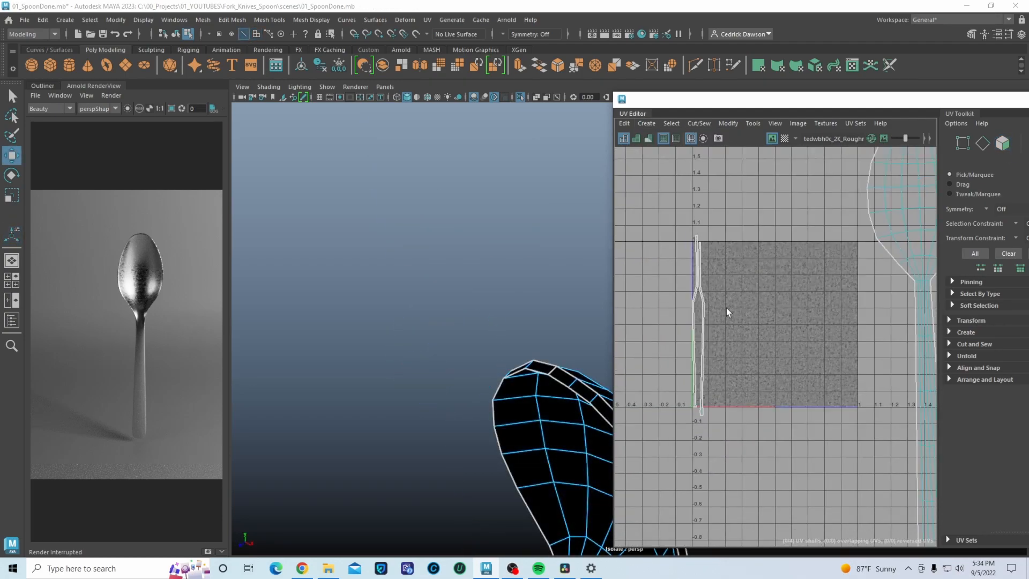
scroll(711, 297, "down", 1)
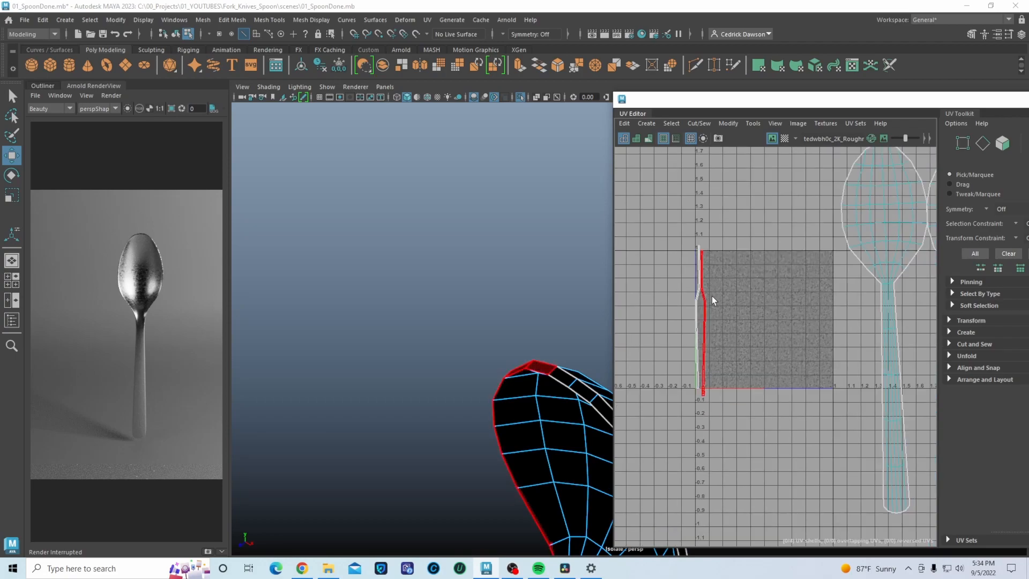
Display the checker pattern on the spoon and examine its squares for distortion across the bowl and handle.
left_click(786, 137)
middle_click_drag(513, 417, 439, 284, "alt")
scroll(482, 369, "down", 3)
middle_click_drag(517, 412, 467, 338, "alt")
left_click_drag(467, 337, 453, 370, "alt")
scroll(774, 251, "down", 2)
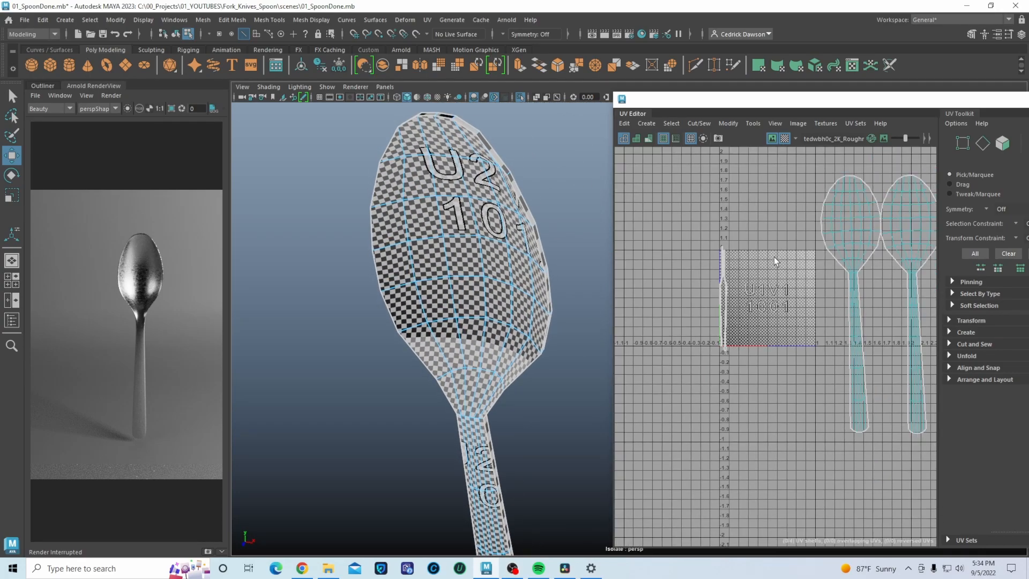
scroll(416, 356, "up", 2)
middle_click_drag(416, 355, 454, 341, "alt")
left_click_drag(454, 341, 435, 347, "alt")
middle_click_drag(435, 347, 410, 416, "alt")
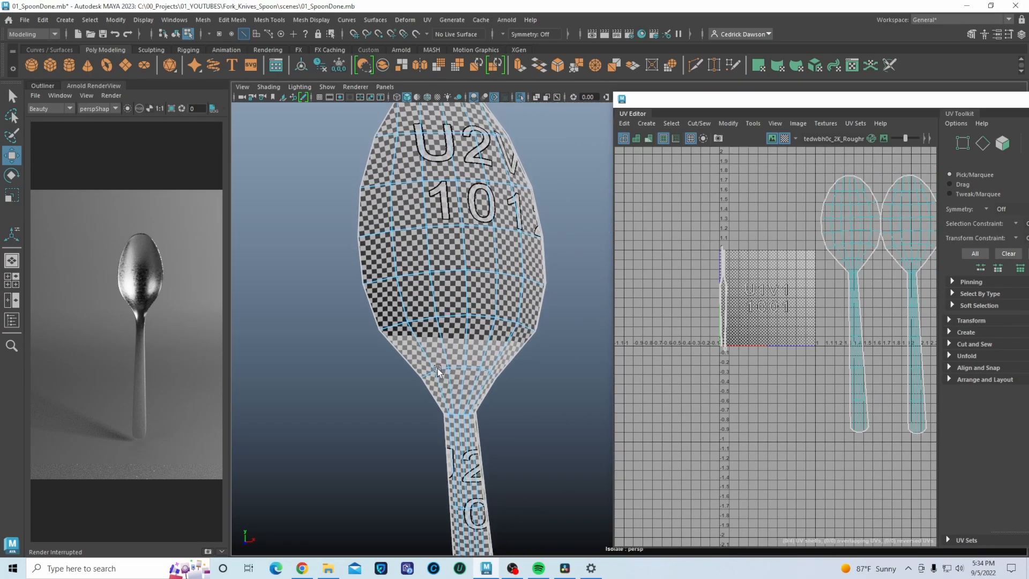
left_click_drag(410, 416, 420, 414, "alt")
Scale down the front and back spoon UV shells together and move them into the 0-1 UV square.
left_click_drag(838, 202, 892, 239)
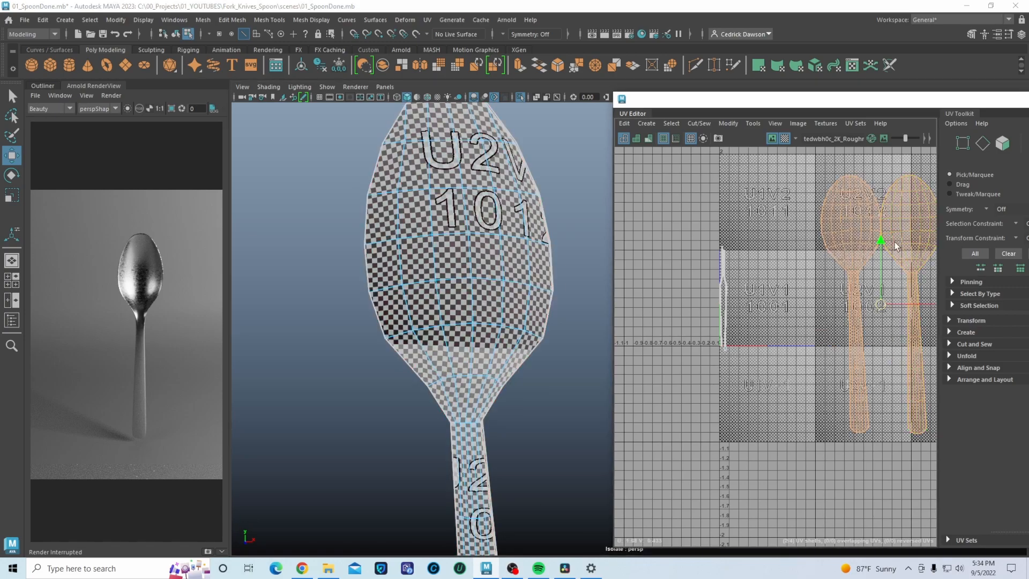
key("e")
key("r")
left_click_drag(881, 304, 769, 298)
key("w")
key("r")
key("w")
Move the rim UV strips inside the 0-1 square and space them apart beside the spoon shells.
left_click_drag(713, 266, 793, 346)
left_click_drag(759, 297, 753, 302)
key("r")
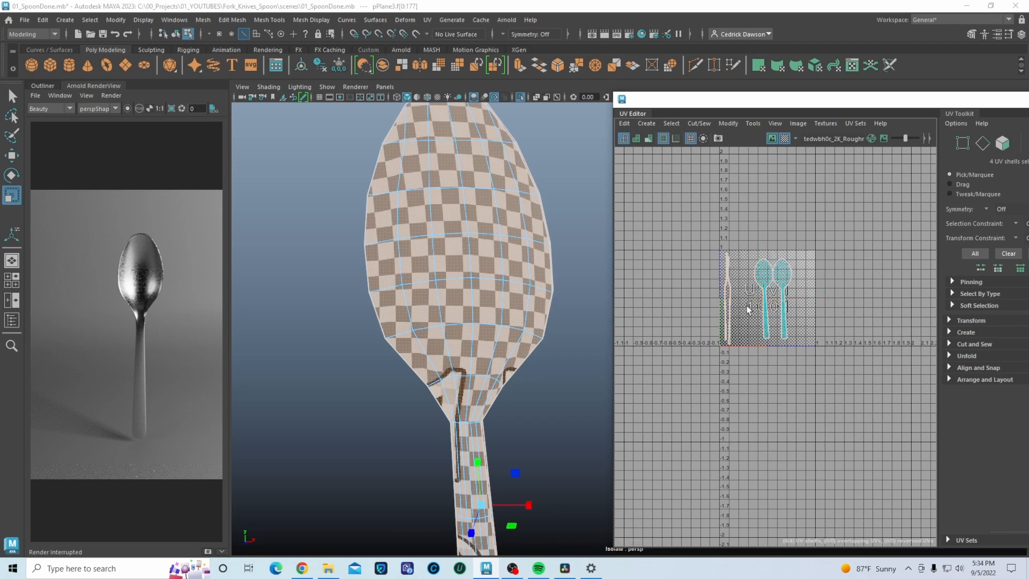
left_click(746, 307)
left_click(731, 305)
key("w")
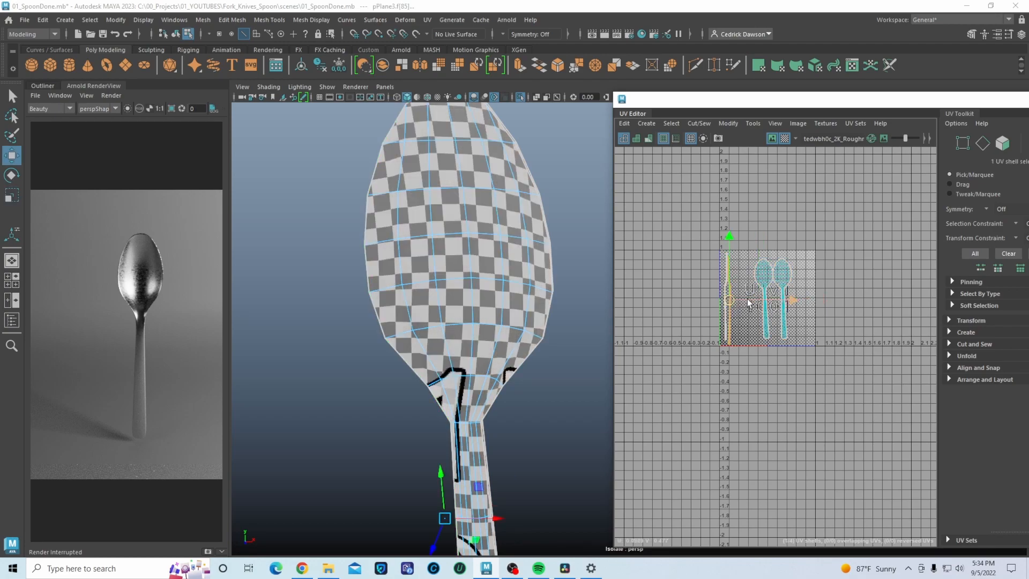
middle_click_drag(455, 277, 515, 298, "alt")
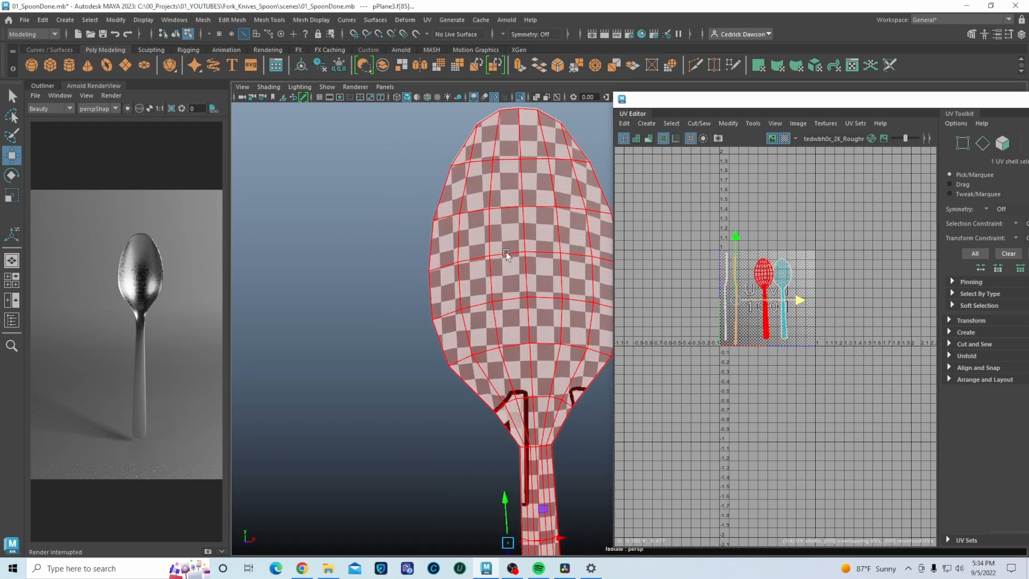
Close the UV Editor and the Planar Mapping Options, and widen the Arnold RenderView pane.
right_click(762, 264)
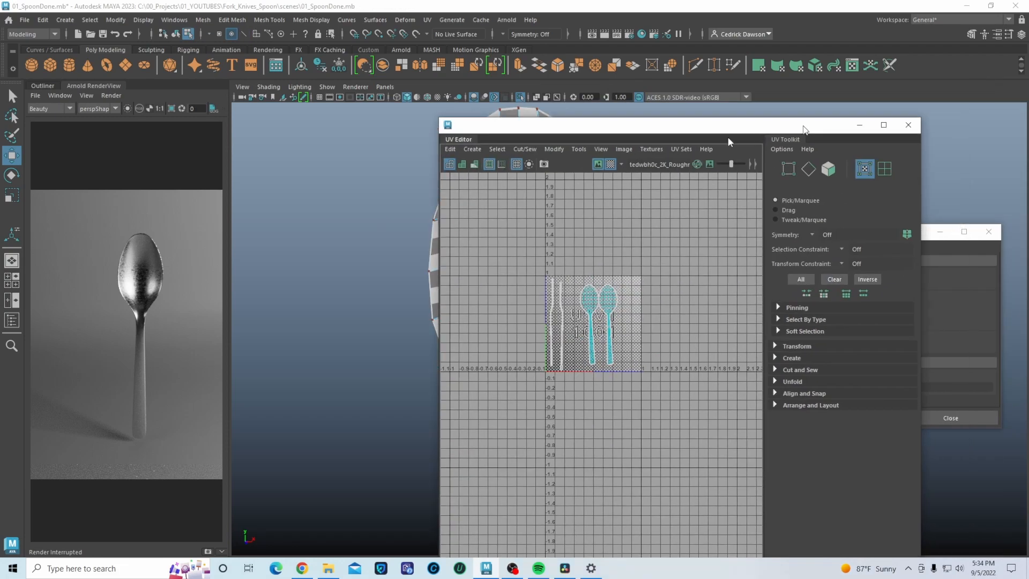
left_click_drag(728, 113, 594, 152)
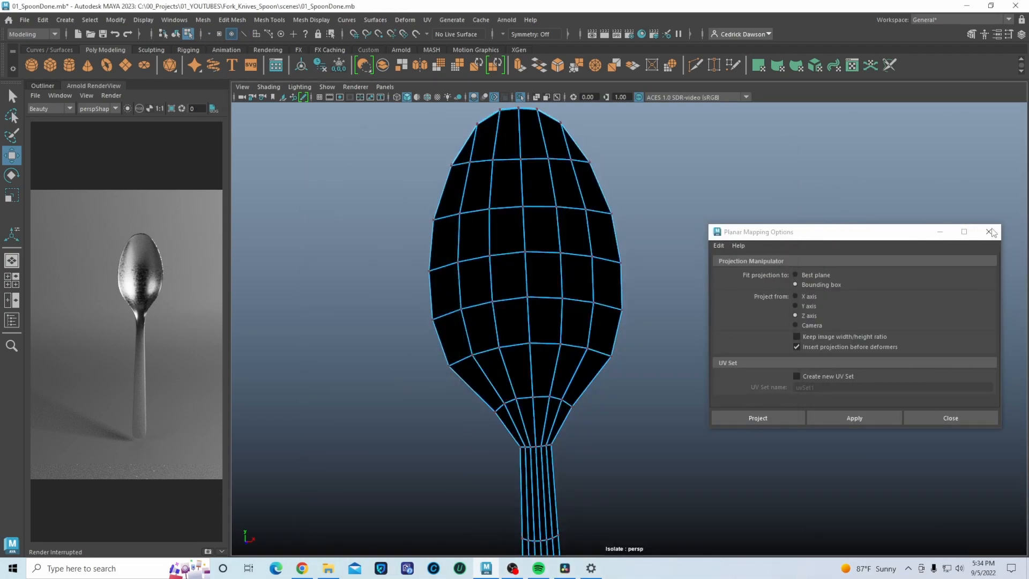
left_click(942, 418)
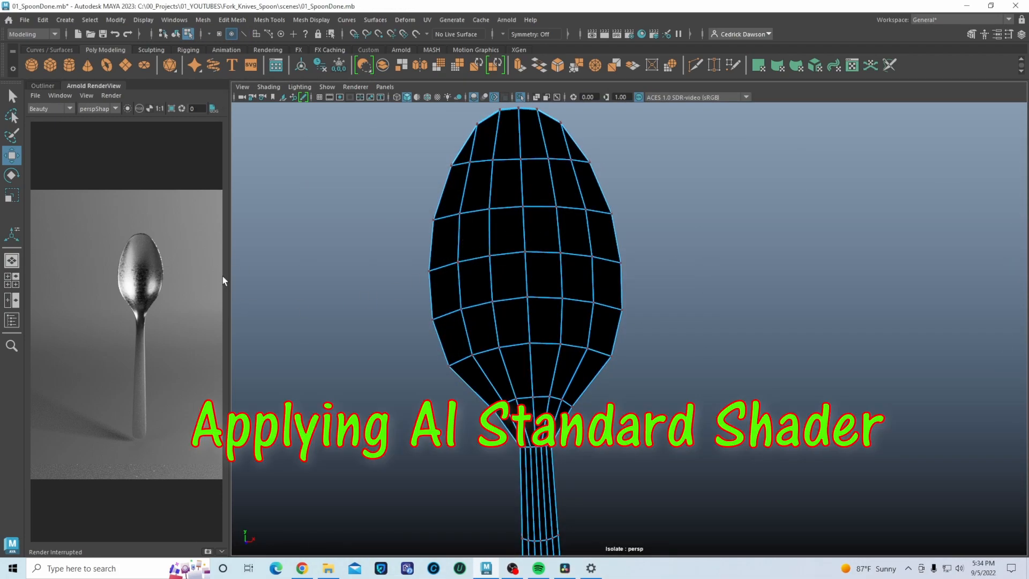
left_click_drag(230, 266, 289, 266)
Return the spoon to object mode and exit isolation to show the backdrop and lights around it.
right_click_drag(536, 200, 561, 189)
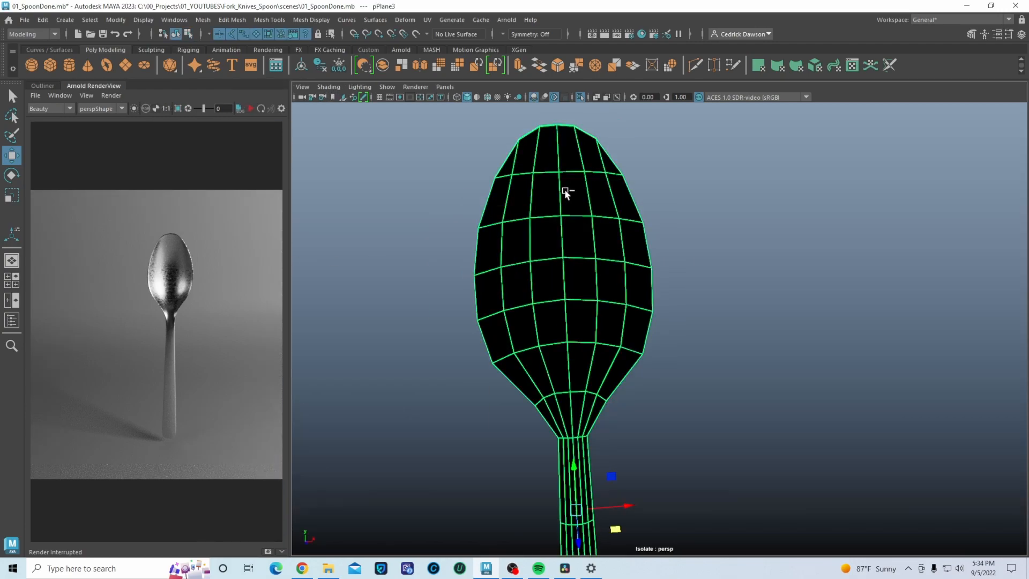
key("ctrl+1")
scroll(578, 266, "down", 8)
middle_click_drag(637, 305, 606, 275, "alt")
left_click_drag(606, 275, 578, 300, "alt")
scroll(594, 251, "down", 8)
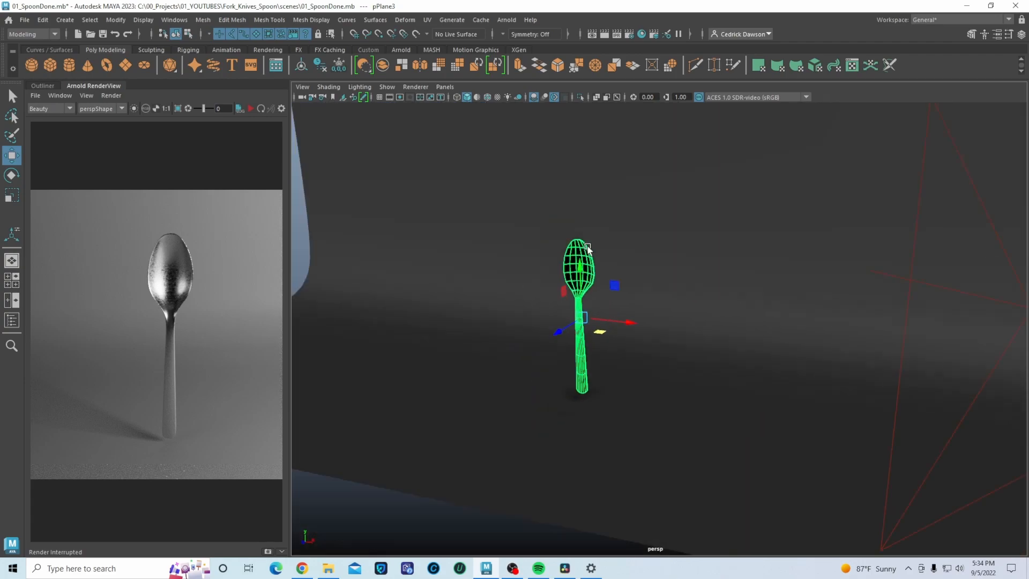
left_click_drag(635, 254, 592, 260, "alt")
left_click_drag(519, 250, 562, 246, "alt")
Examine the Arnold exposure settings of the overhead area light and the two side area lights in turn.
left_click(640, 230)
left_click(609, 175)
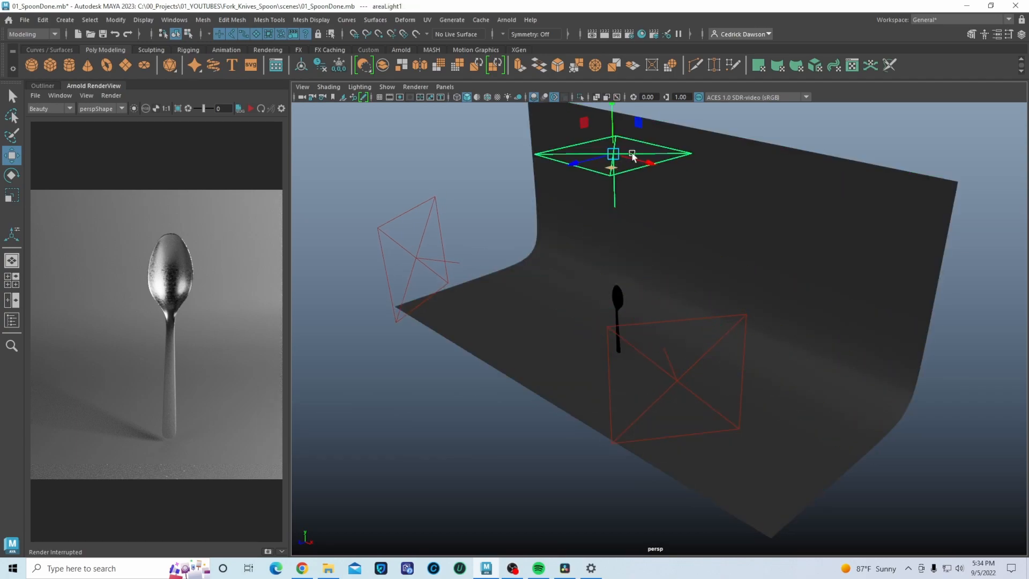
left_click(997, 34)
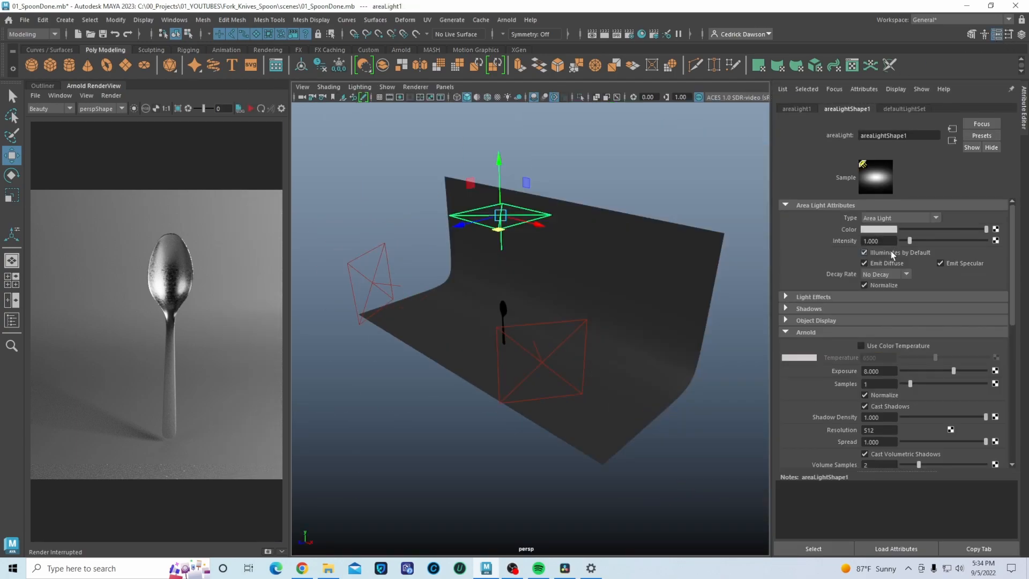
left_click_drag(888, 372, 862, 373)
left_click(572, 336)
left_click_drag(572, 362, 620, 374, "alt")
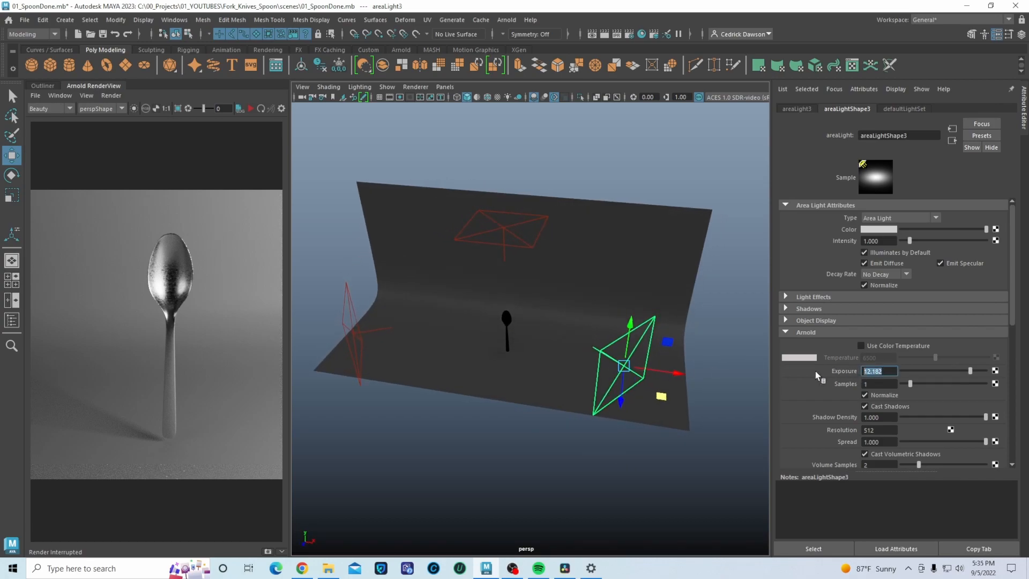
left_click(357, 309)
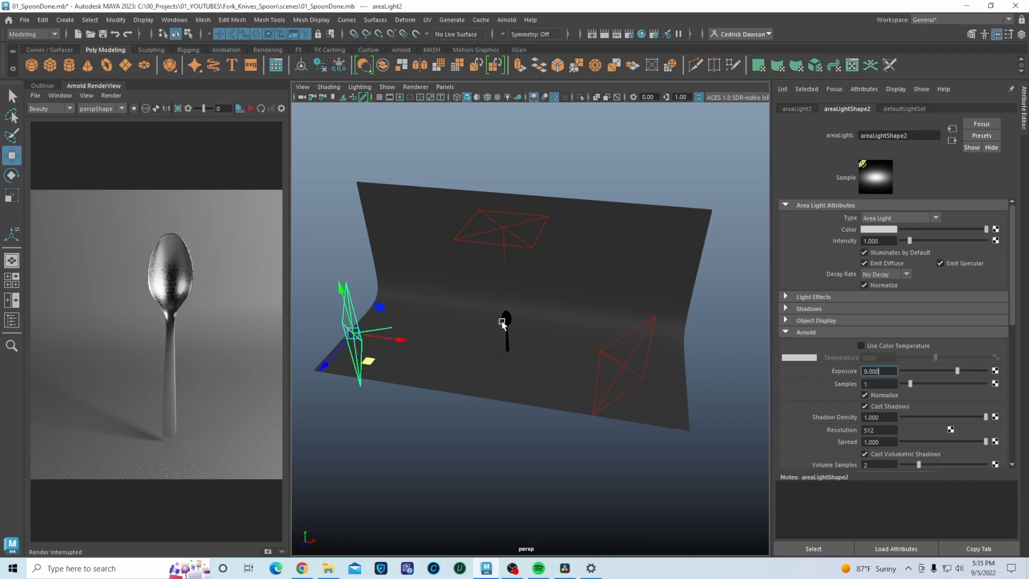
Frame the spoon in the perspective view and open the Hypershade as a maximized window.
left_click(507, 329)
scroll(490, 375, "up", 5)
left_click_drag(495, 363, 505, 362, "alt")
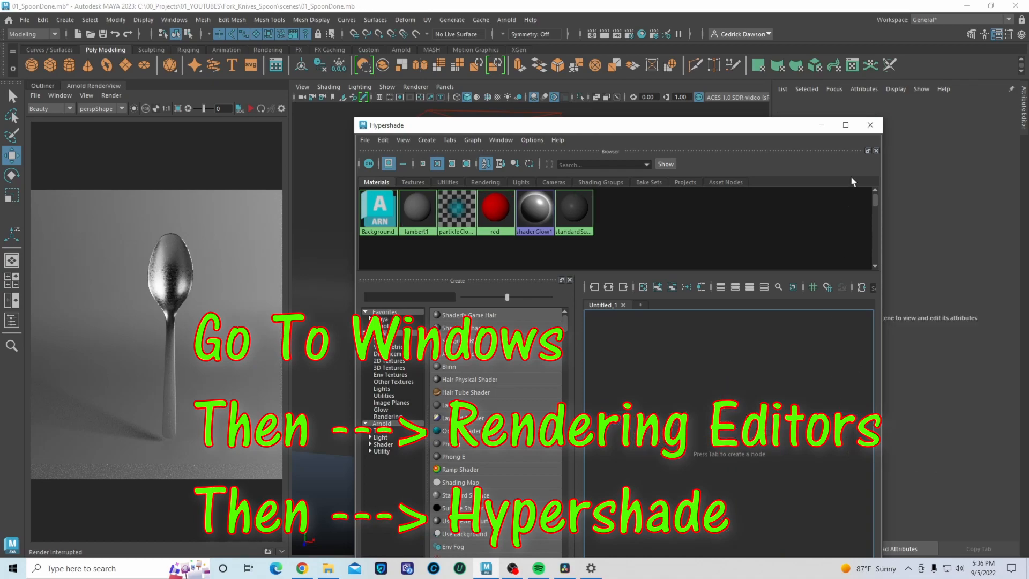
left_click(846, 125)
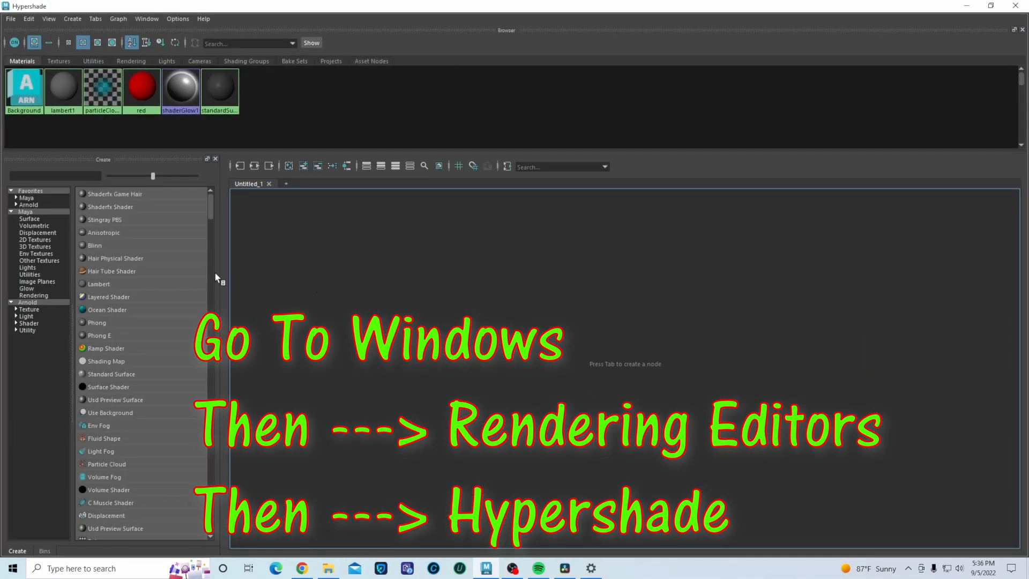
Add the Arnold aiStandardSurface shader to the Hypershade favorites.
left_click(28, 302)
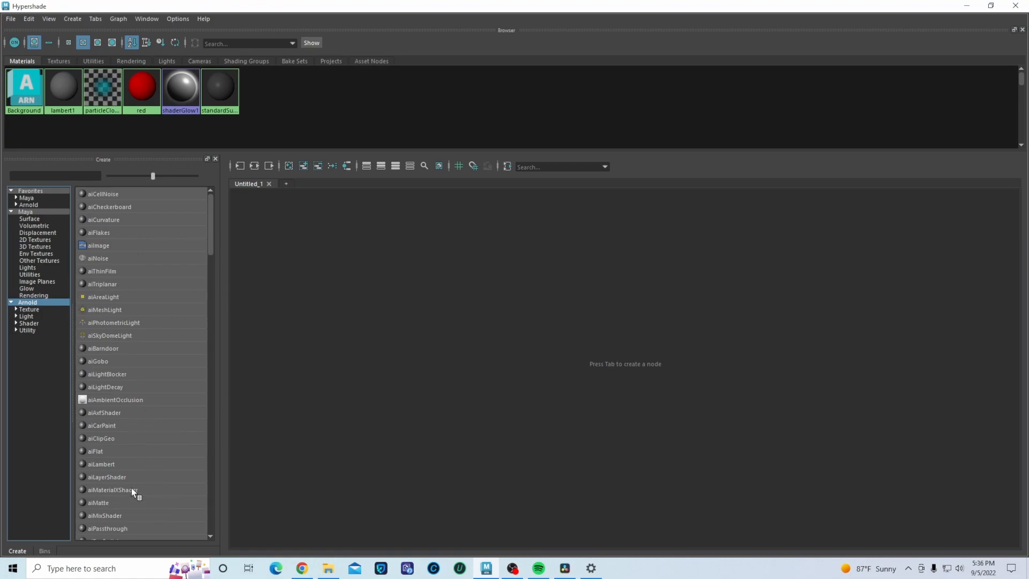
left_click(31, 324)
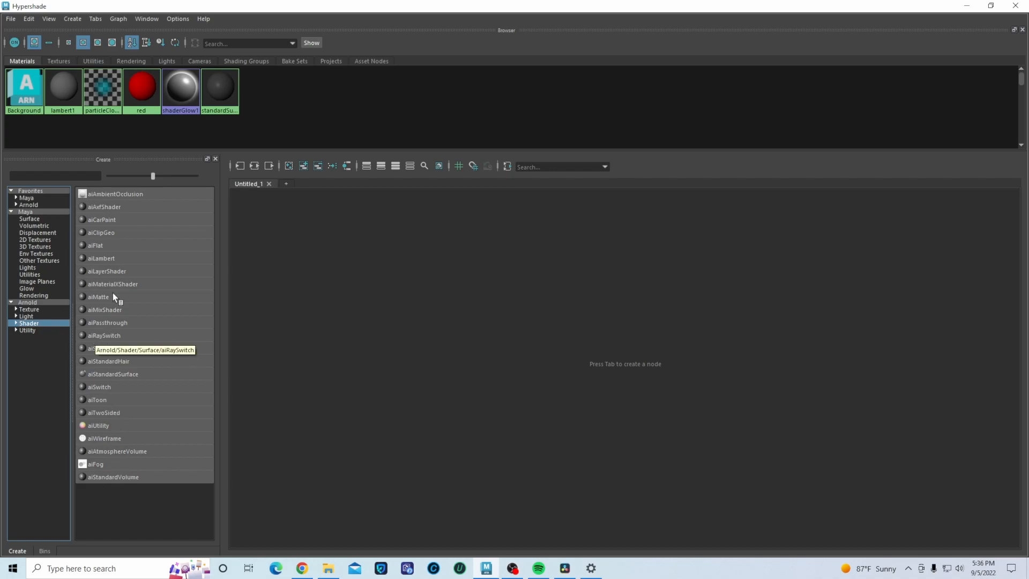
right_click(125, 375)
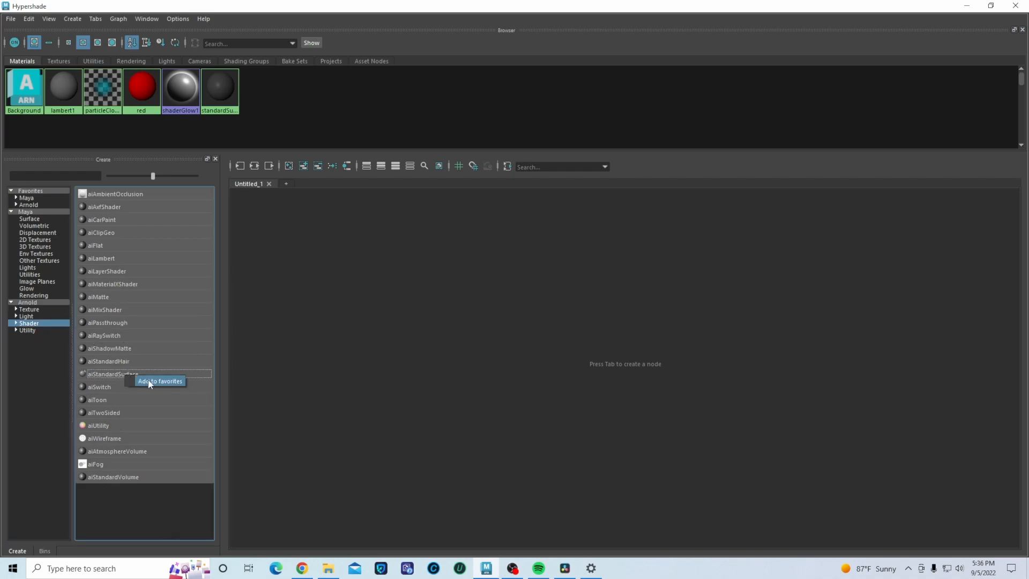
Create an aiStandardSurface material from the Arnold favorites.
left_click(28, 191)
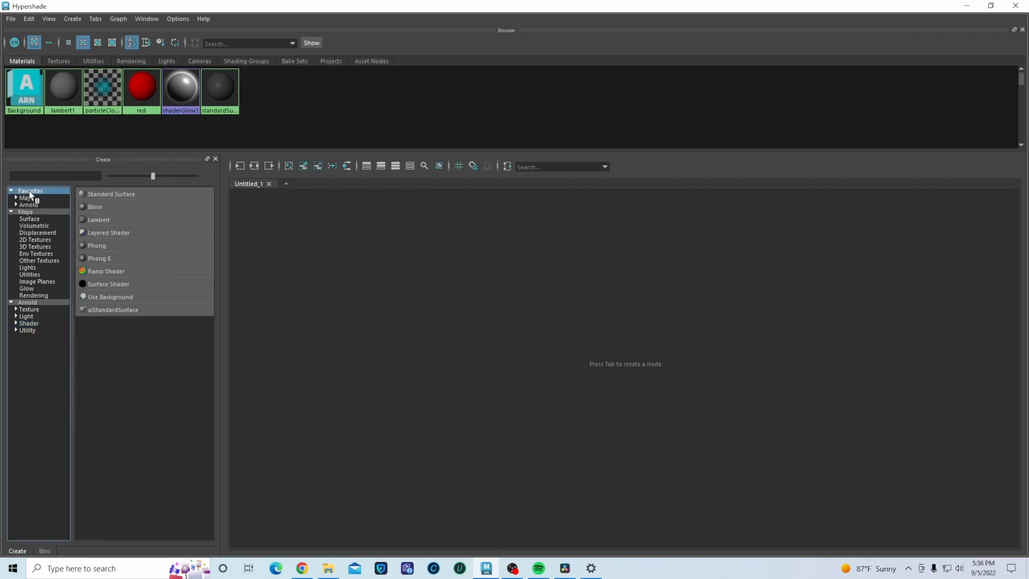
left_click(30, 199)
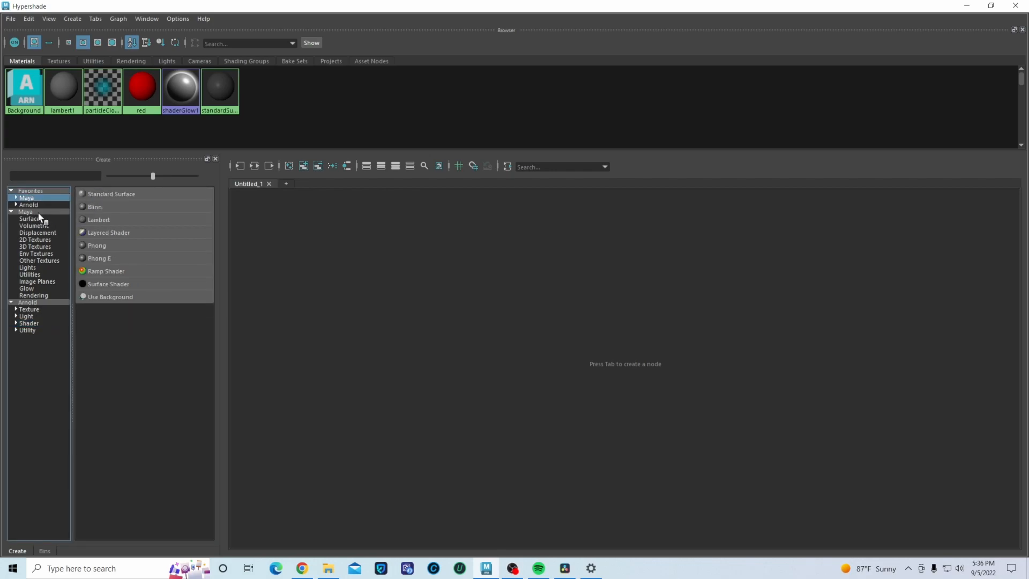
left_click(29, 206)
left_click(104, 195)
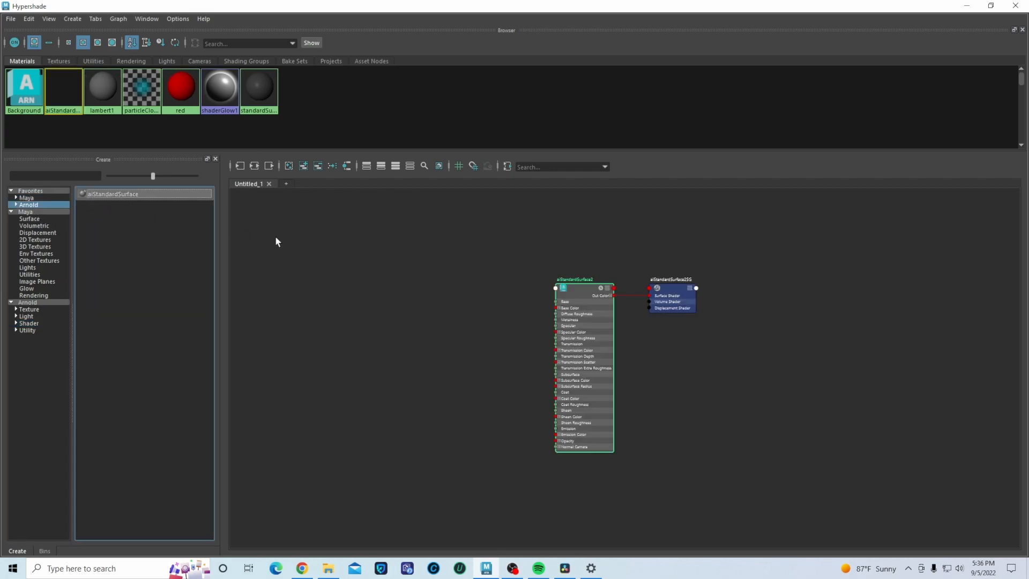
Rename the new aiStandardSurface material to Metal_Spoon.
left_click(578, 278)
scroll(577, 278, "up", 5)
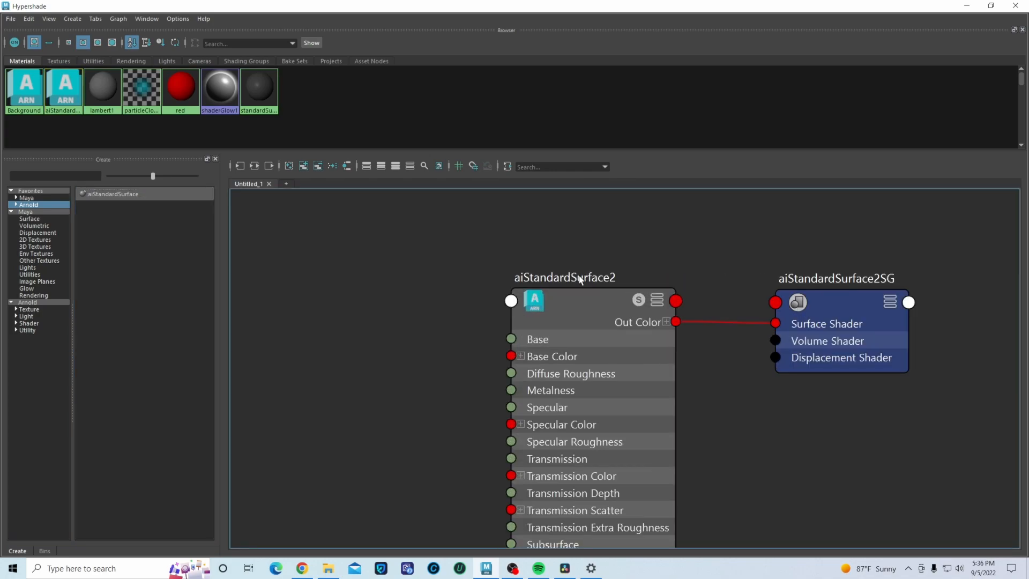
double_click(579, 276)
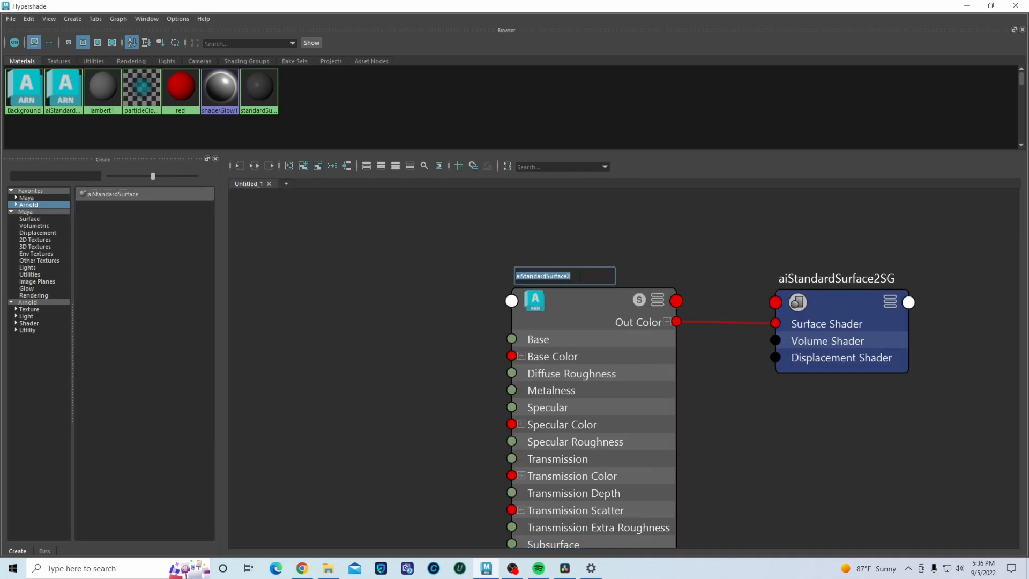
type("Spoon")
key("Return")
Create a file texture node in the Metal_Spoon material's node graph.
scroll(562, 310, "down", 3)
left_click_drag(499, 349, 520, 282, "alt")
key("Tab")
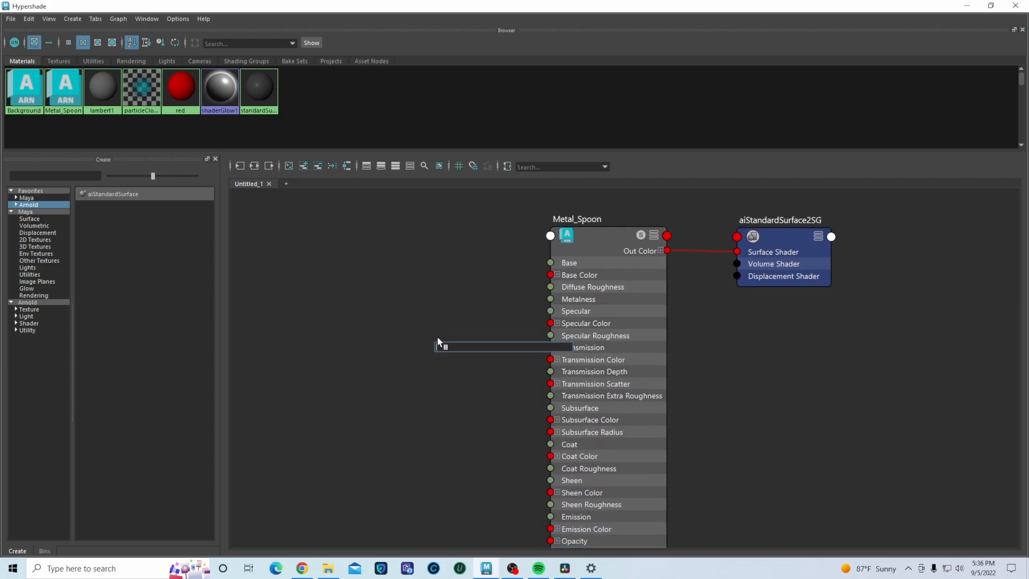
type("file")
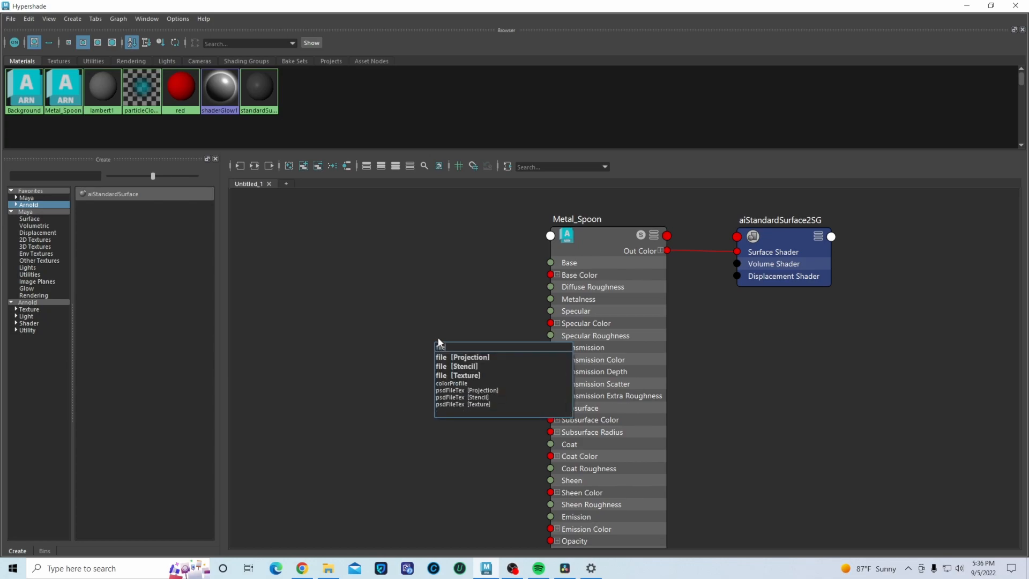
left_click(465, 375)
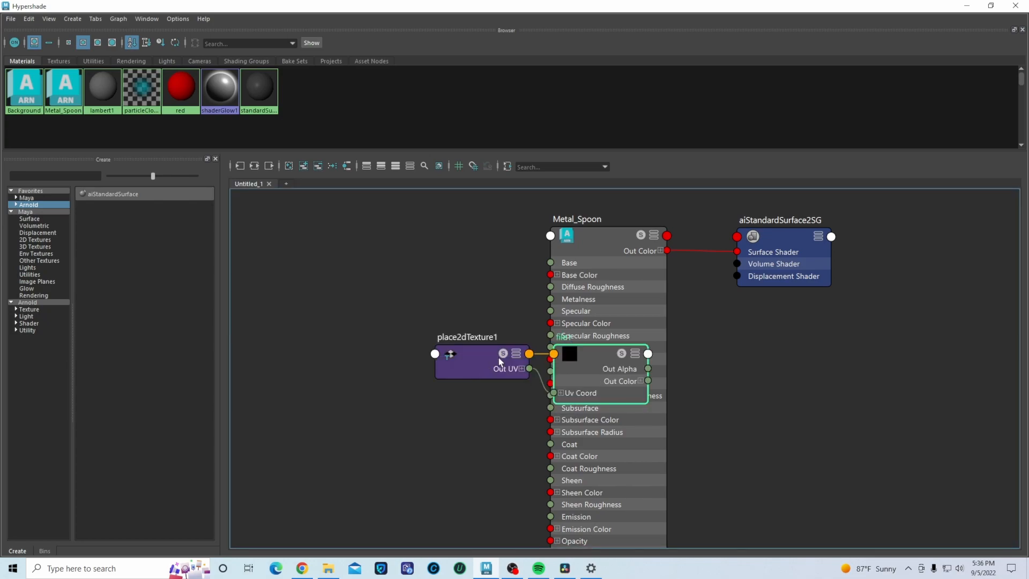
Arrange the file texture node and its 2D placement node clear of Metal_Spoon, on its input side.
left_click_drag(579, 366, 471, 353)
left_click_drag(332, 303, 436, 388)
left_click_drag(476, 354, 416, 333)
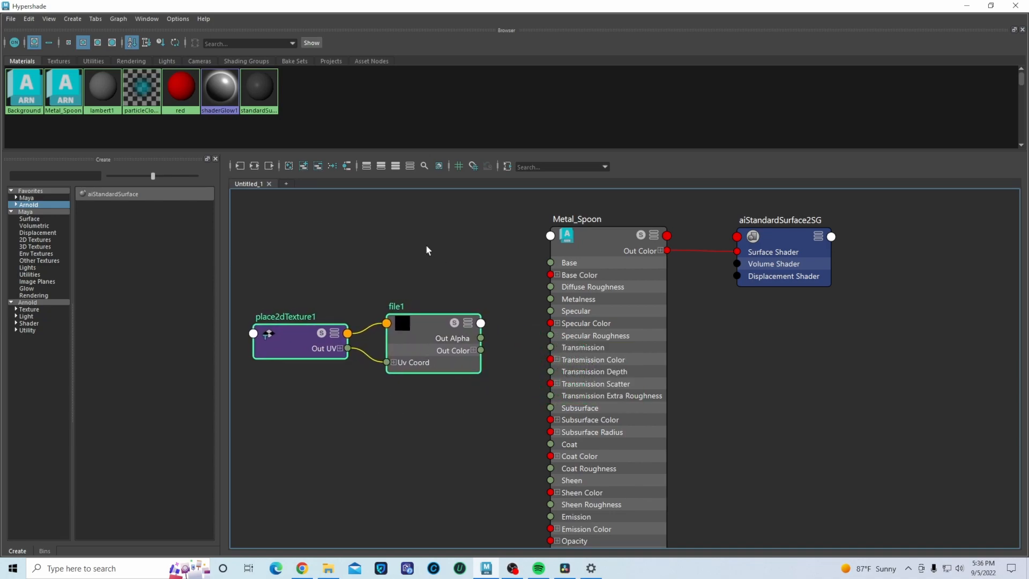
left_click(442, 294)
Select the file texture node and restore the Hypershade to a smaller window that leaves the node's attributes accessible.
left_click(431, 333)
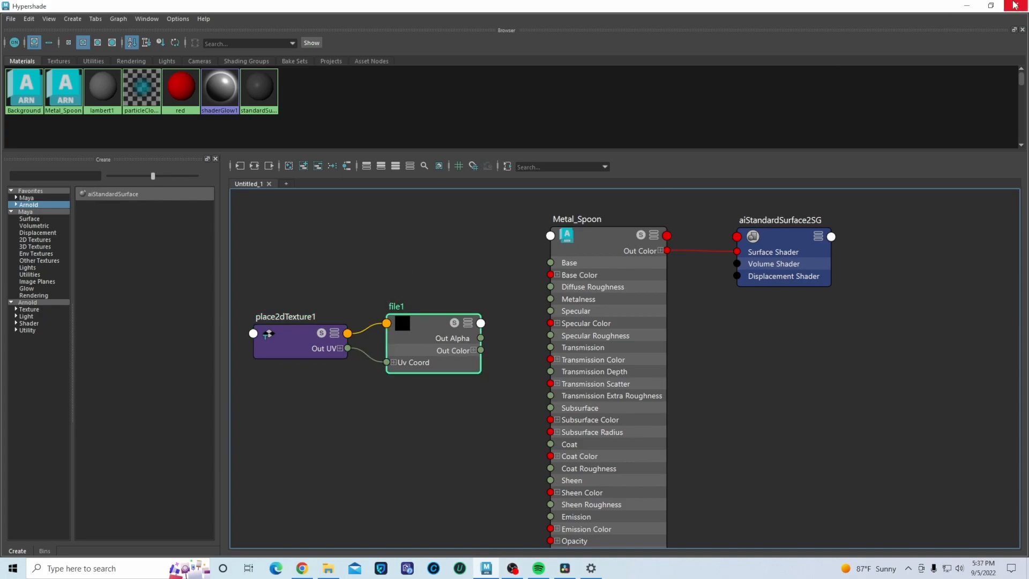
left_click(990, 5)
left_click_drag(772, 126, 621, 50)
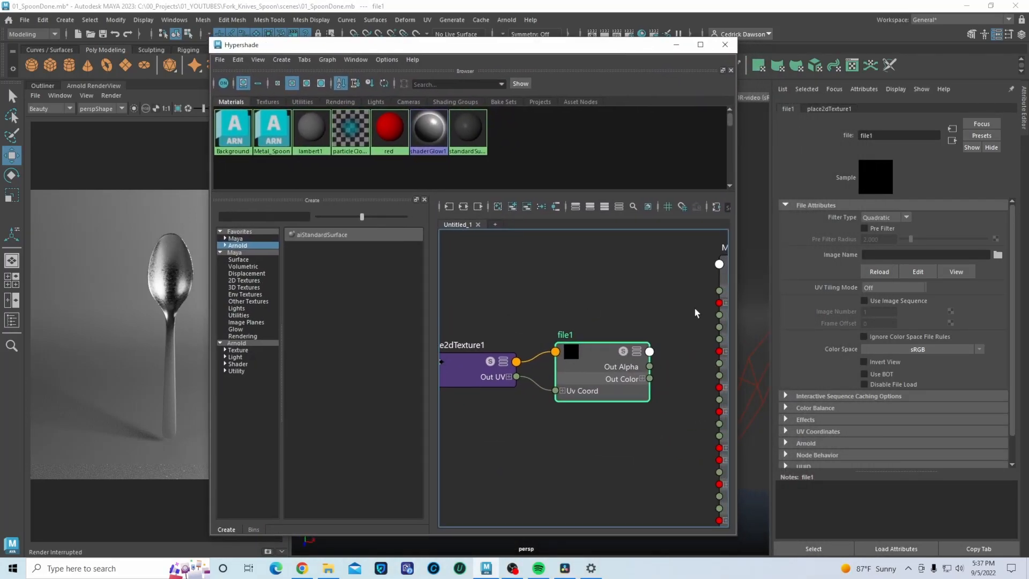
Load the tedwbh0c_2K_Roughness image from the project's images folder into the file texture node.
left_click(997, 255)
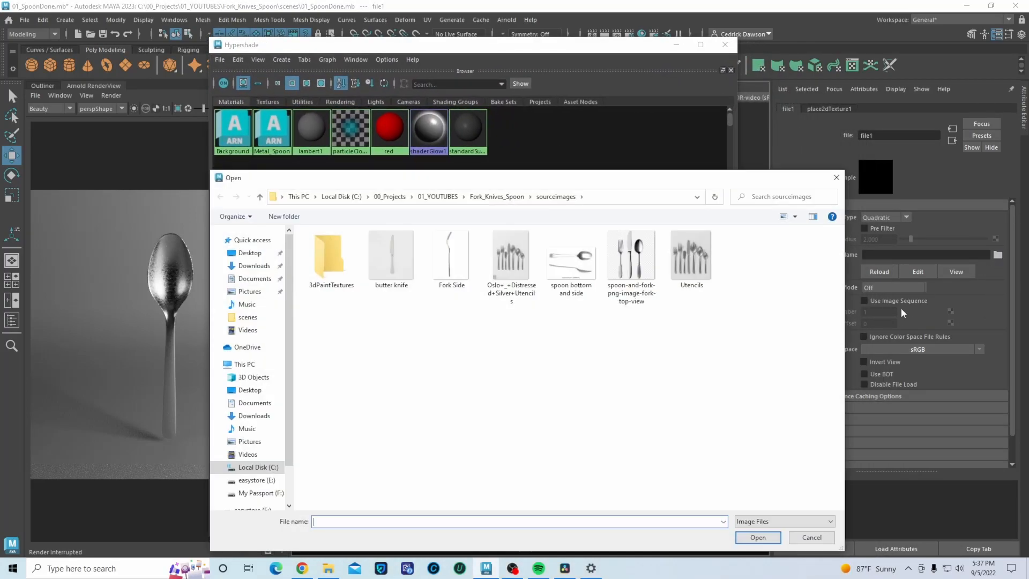
left_click(510, 197)
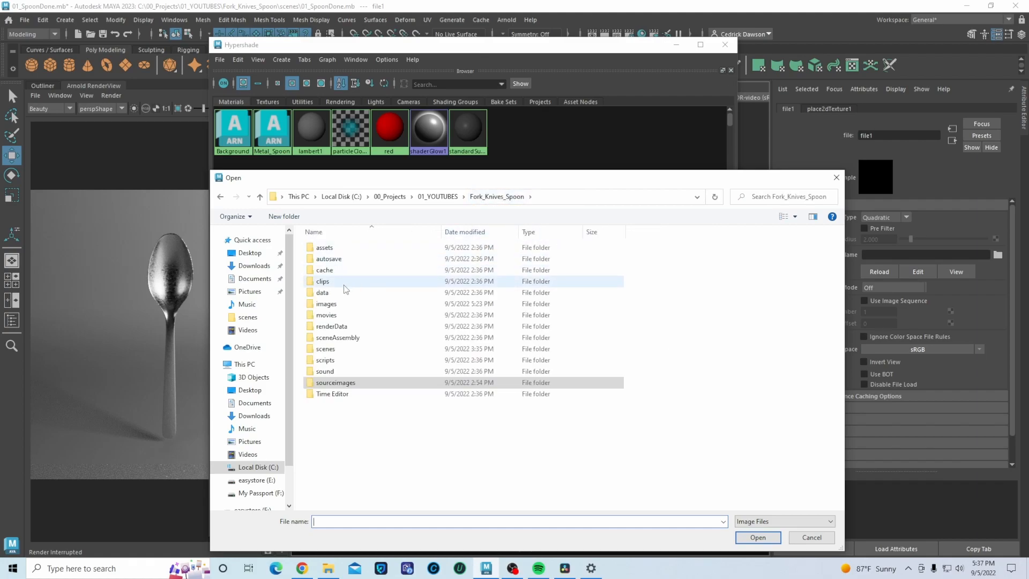
double_click(327, 304)
left_click(387, 267)
left_click(757, 538)
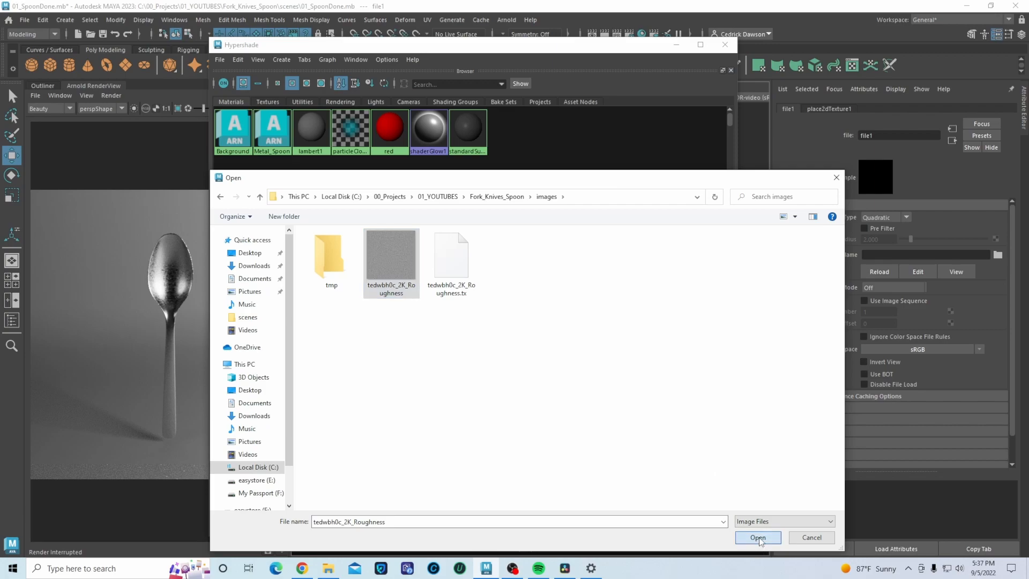
middle_click_drag(588, 313, 509, 300, "alt")
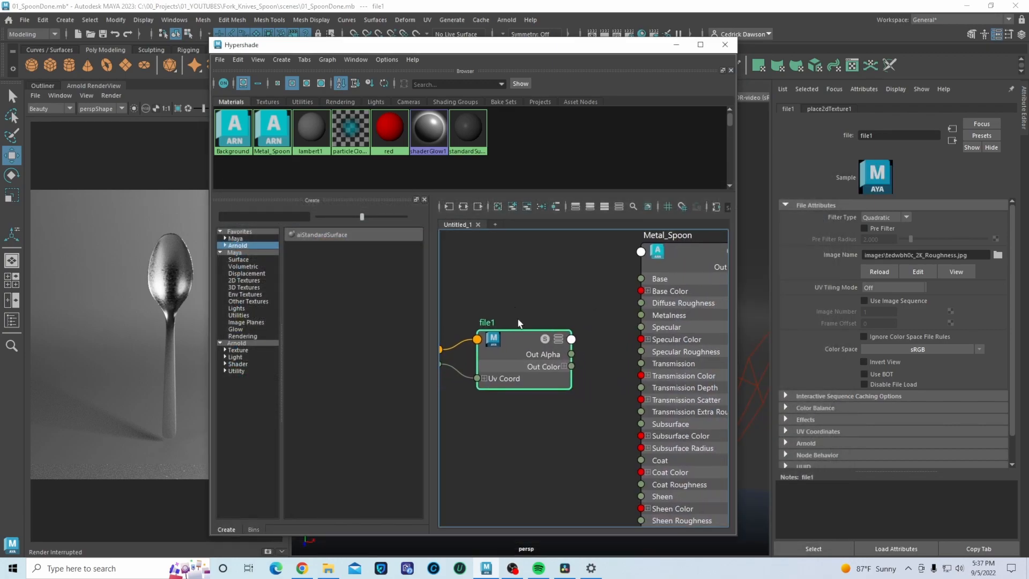
Connect the roughness file texture's Out Color R output to Metal_Spoon's Specular Roughness input.
left_click(564, 367)
scroll(583, 384, "up", 2)
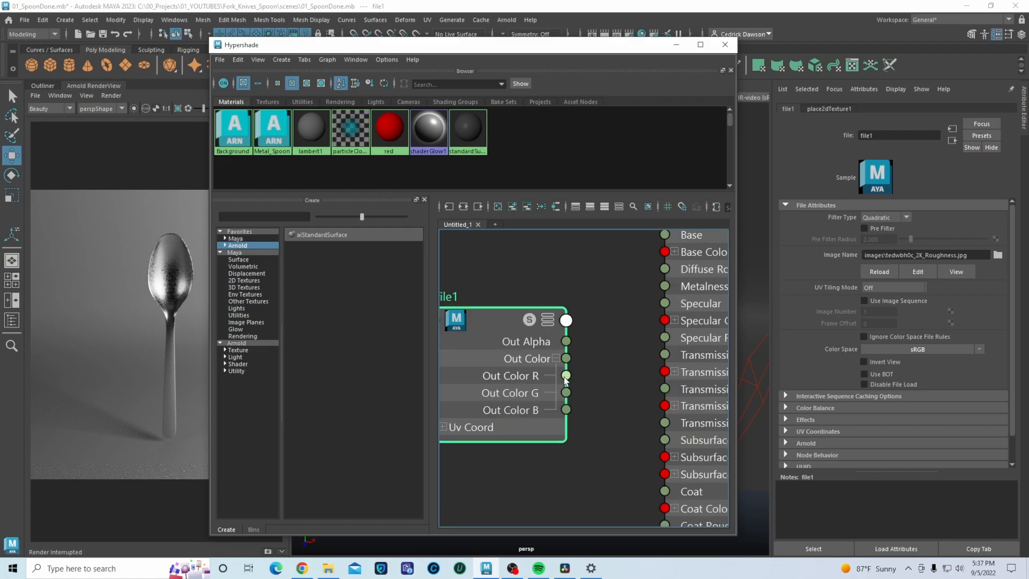
middle_click_drag(585, 343, 545, 333, "alt")
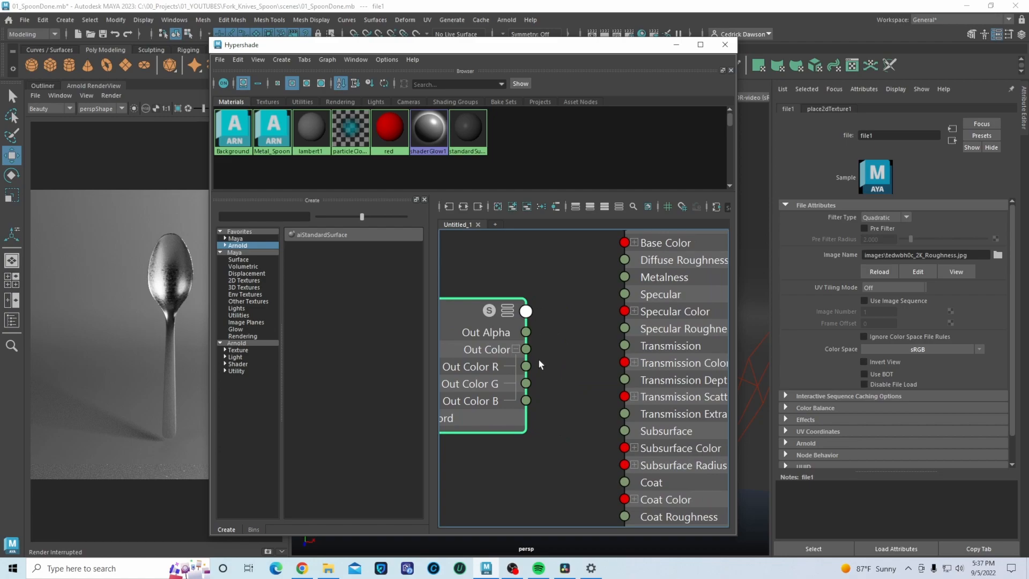
left_click_drag(526, 366, 625, 330)
scroll(569, 314, "down", 2)
scroll(572, 304, "down", 2)
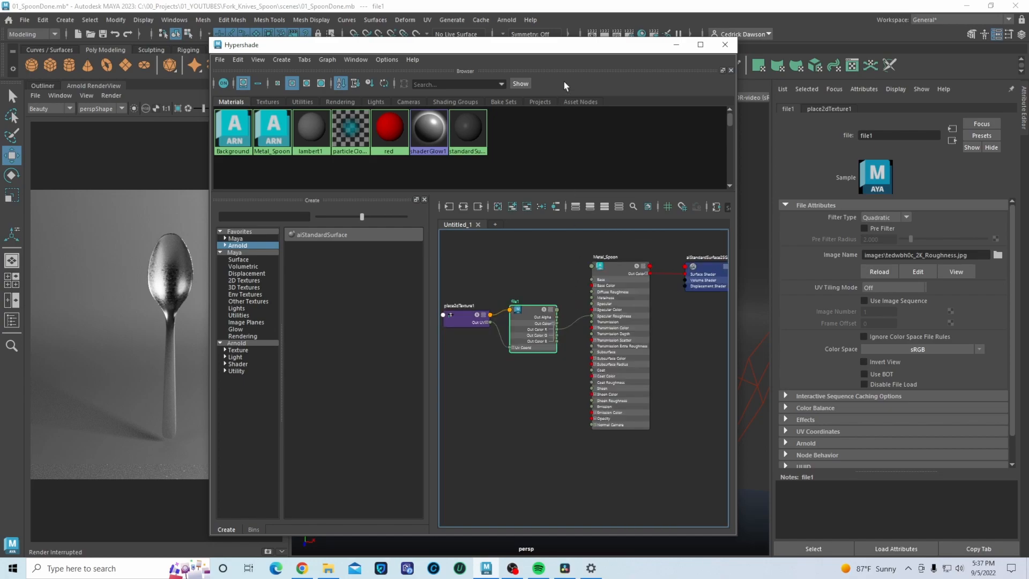
Close the Hypershade and select the spoon mesh in the perspective viewport.
left_click_drag(561, 51, 287, 98)
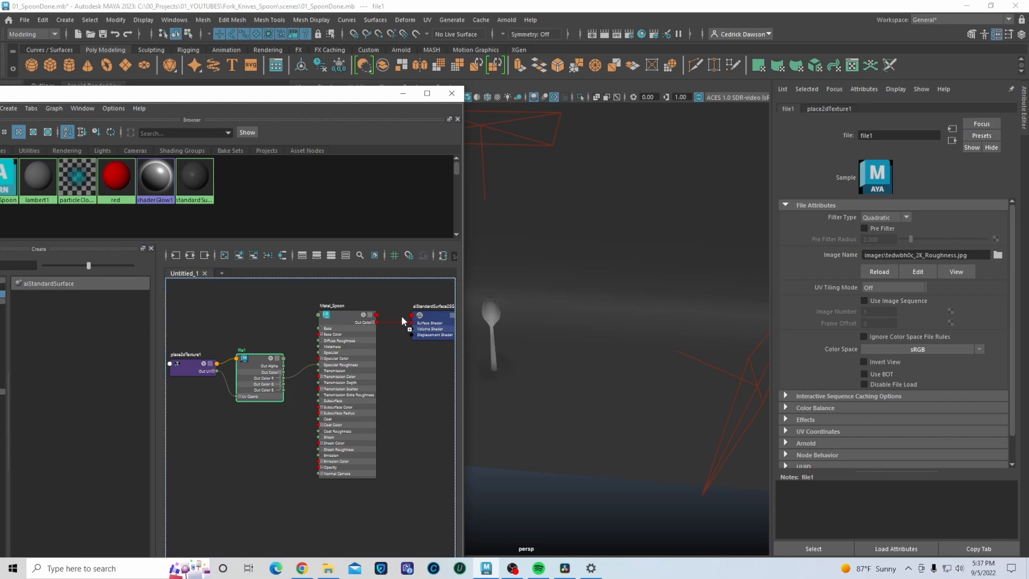
left_click(452, 95)
left_click(487, 315)
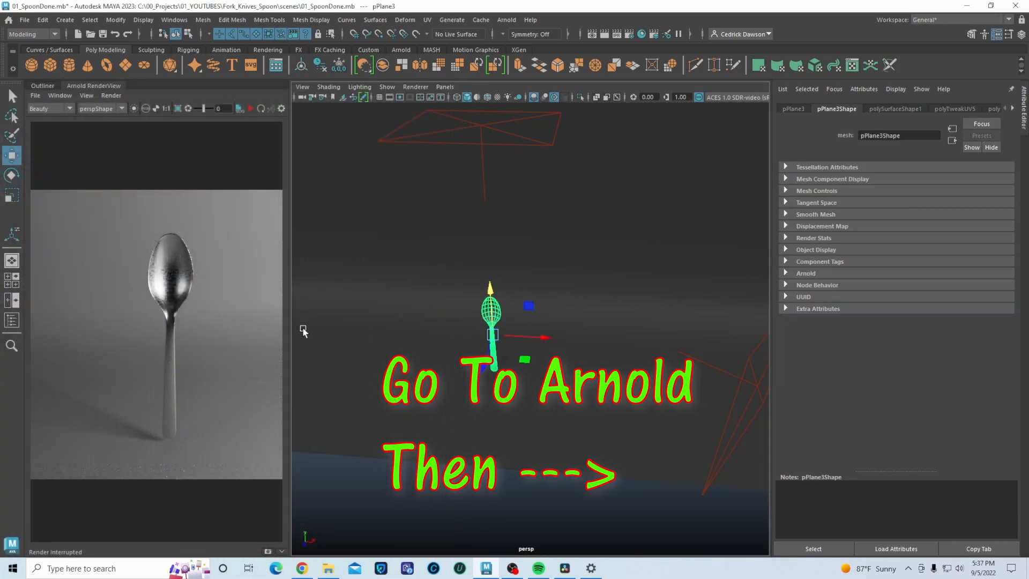
Start the Arnold render from a closer view of the spoon and widen the render view.
scroll(436, 386, "up", 3)
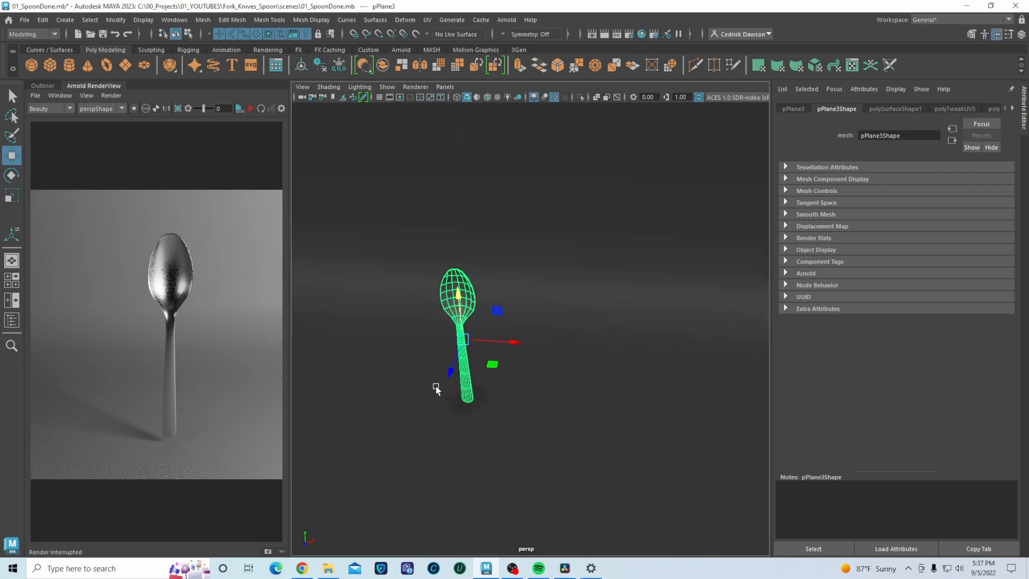
left_click_drag(446, 354, 477, 337, "alt")
scroll(469, 349, "up", 4)
left_click(249, 109)
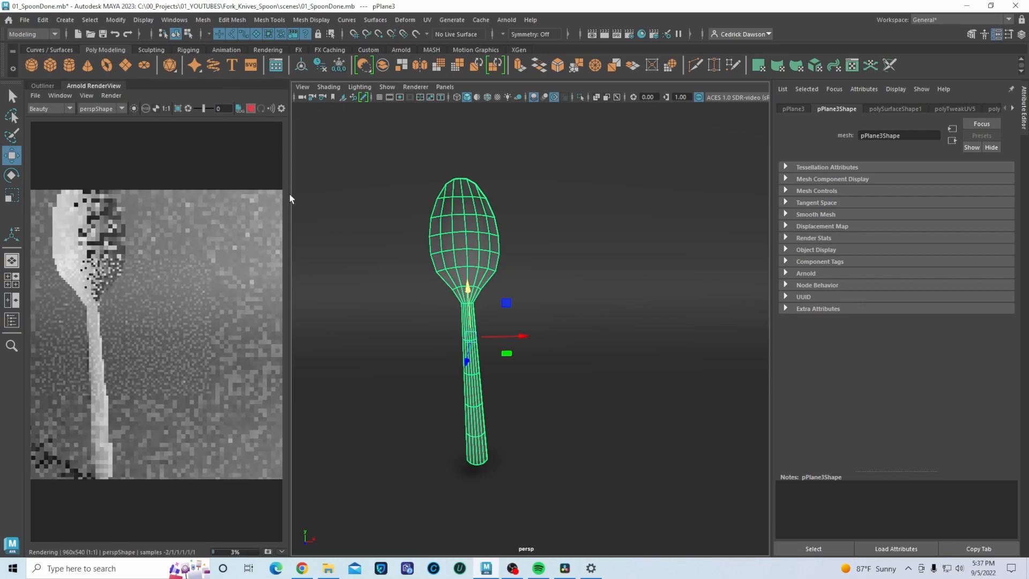
left_click_drag(289, 201, 343, 199)
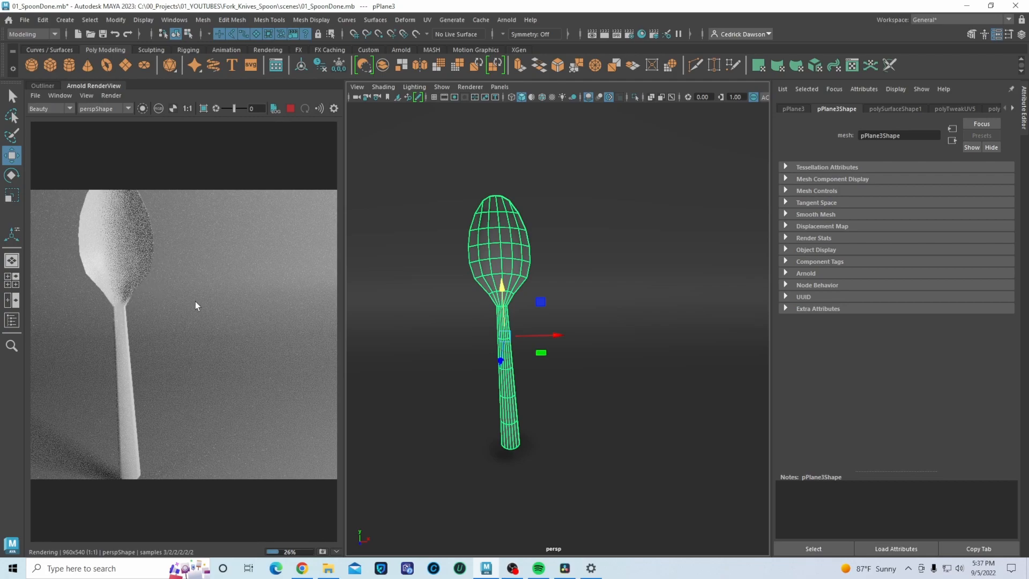
Show the Metal_Spoon material's attributes and delete the spoon mesh's construction history.
left_click(1012, 108)
left_click(1012, 109)
left_click(1012, 109)
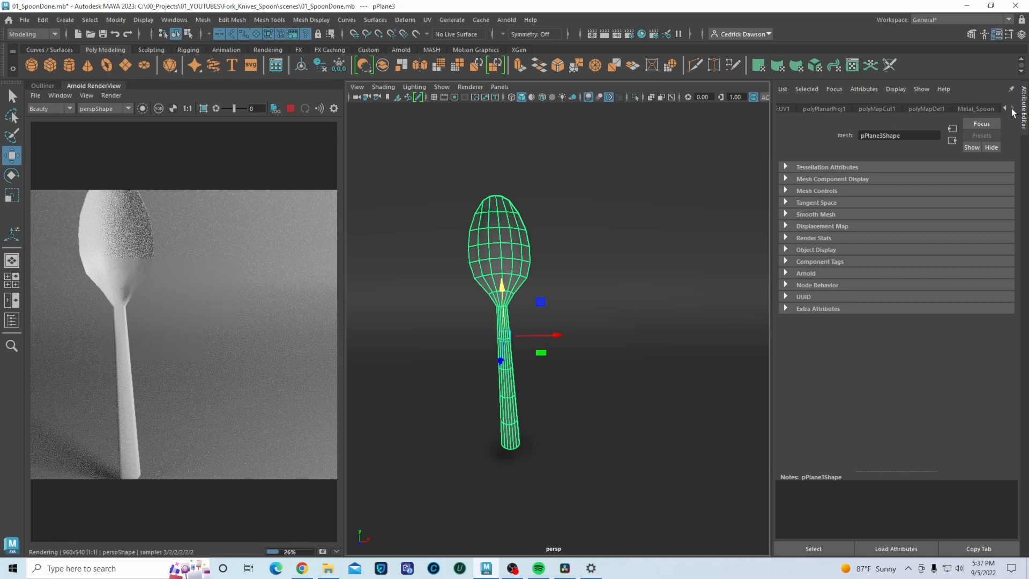
left_click(987, 109)
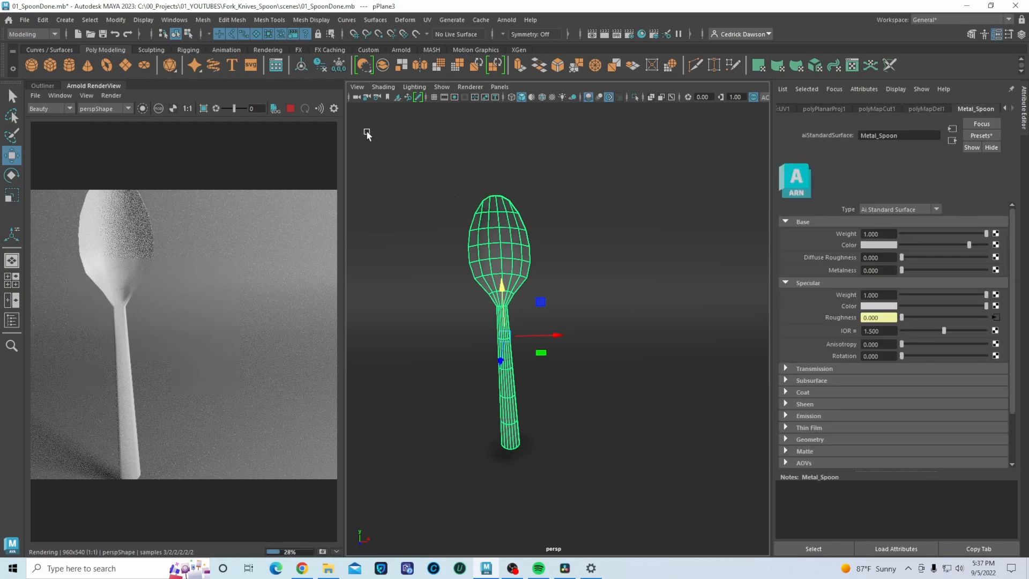
left_click(320, 65)
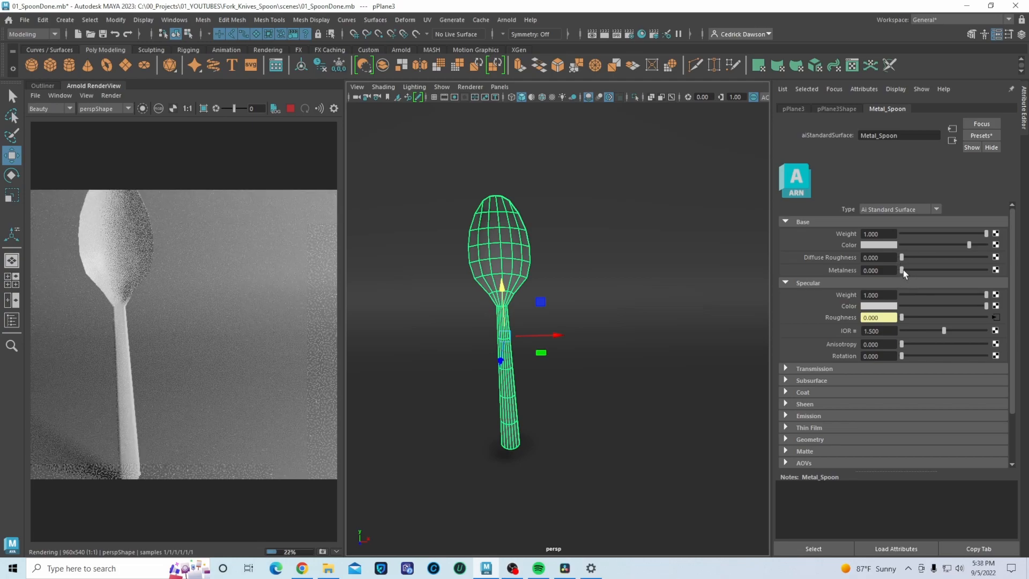
Set Metal_Spoon's metalness to 0.865 and slightly darken its base color.
left_click_drag(901, 270, 991, 270)
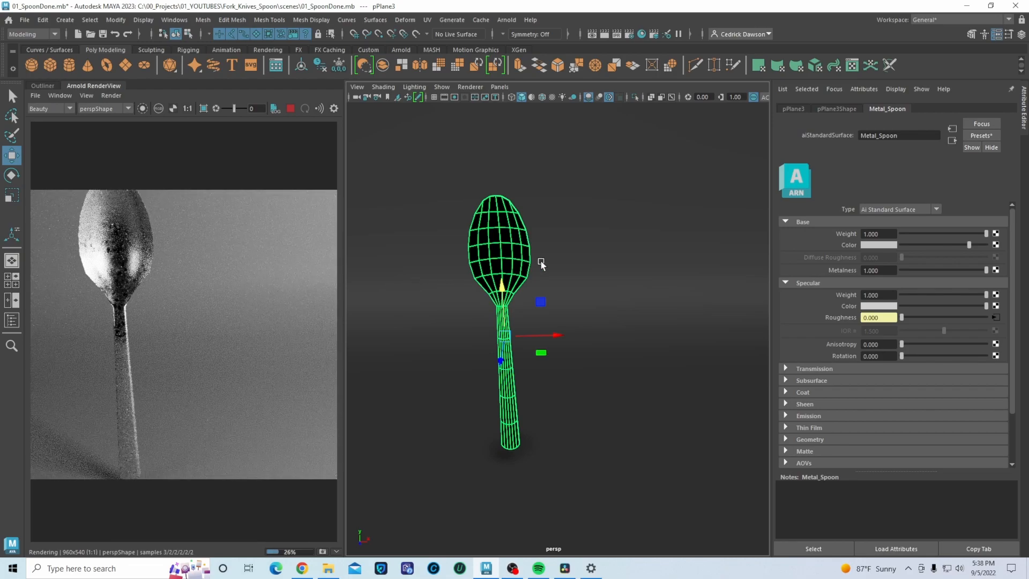
left_click_drag(542, 262, 550, 254, "alt")
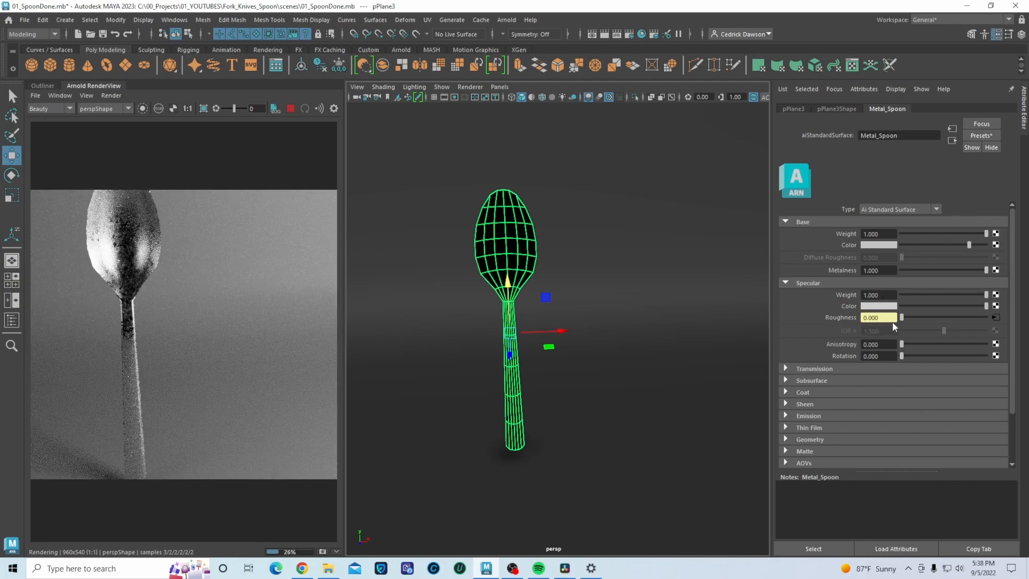
left_click_drag(986, 270, 973, 269)
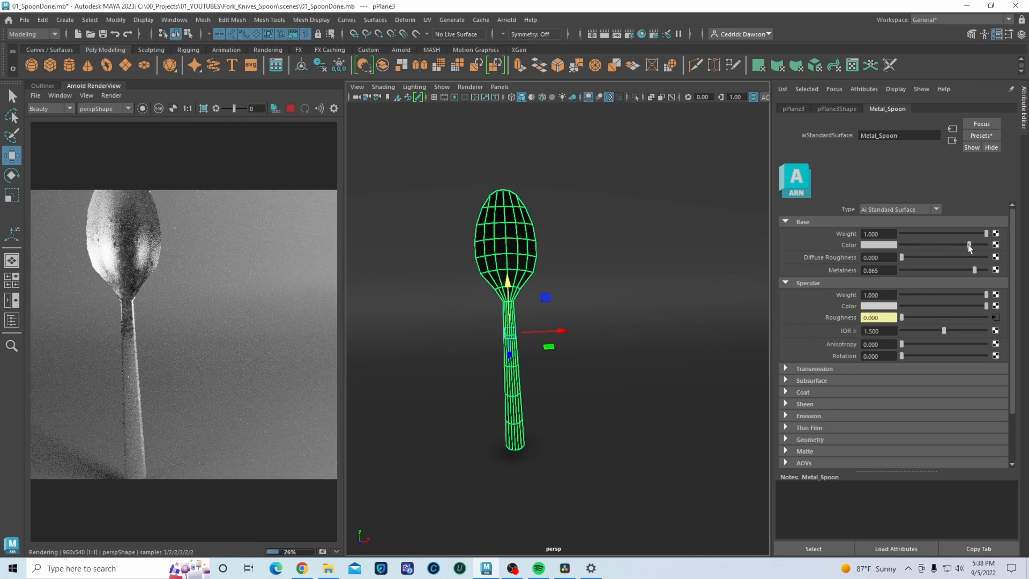
left_click_drag(969, 245, 966, 243)
Open the Utencils reference image from the project's sourceimages folder and compare its enlarged spoons with the rendered spoon.
left_click(329, 569)
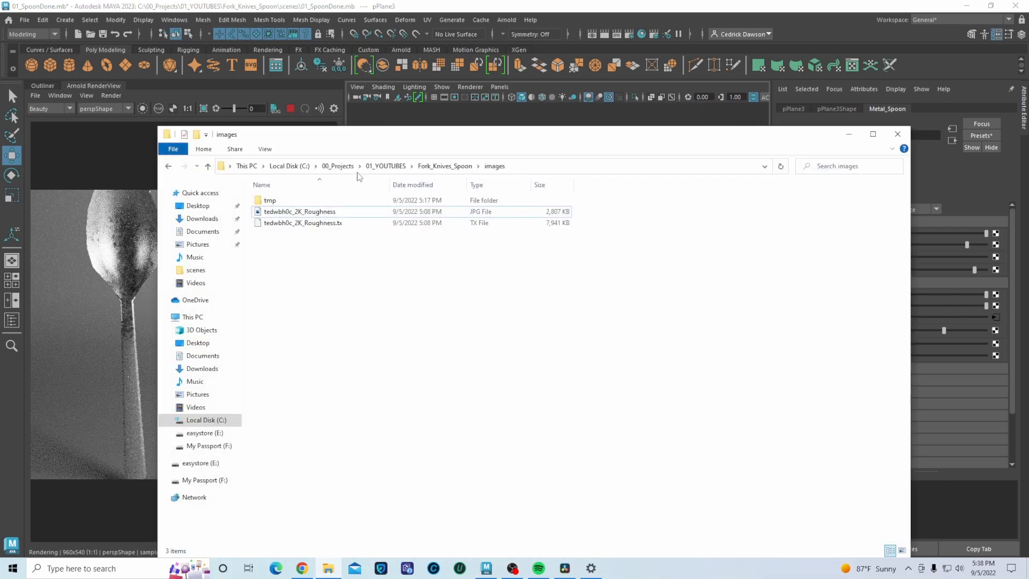
left_click(444, 166)
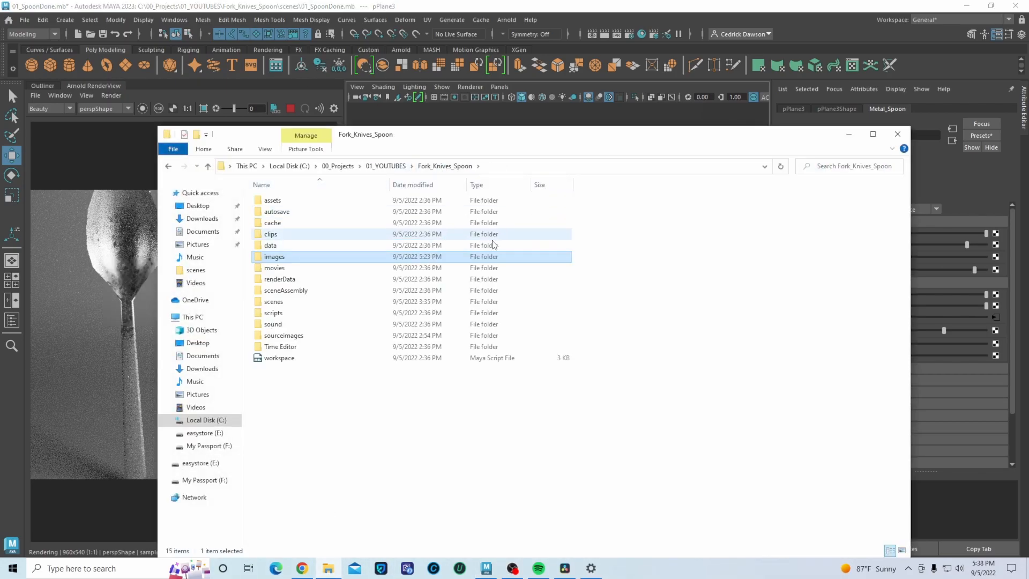
left_click(281, 336)
double_click(280, 337)
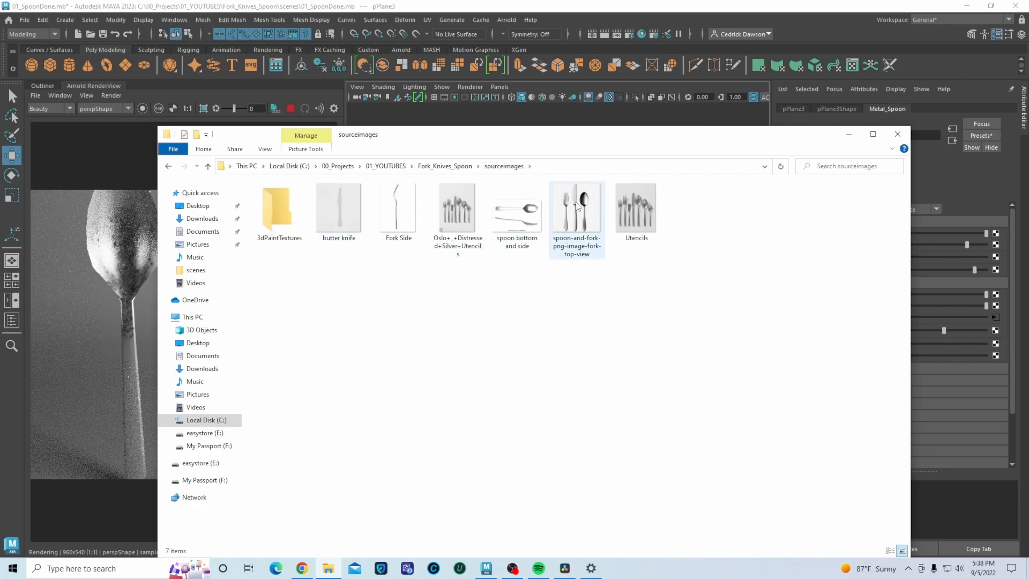
double_click(641, 204)
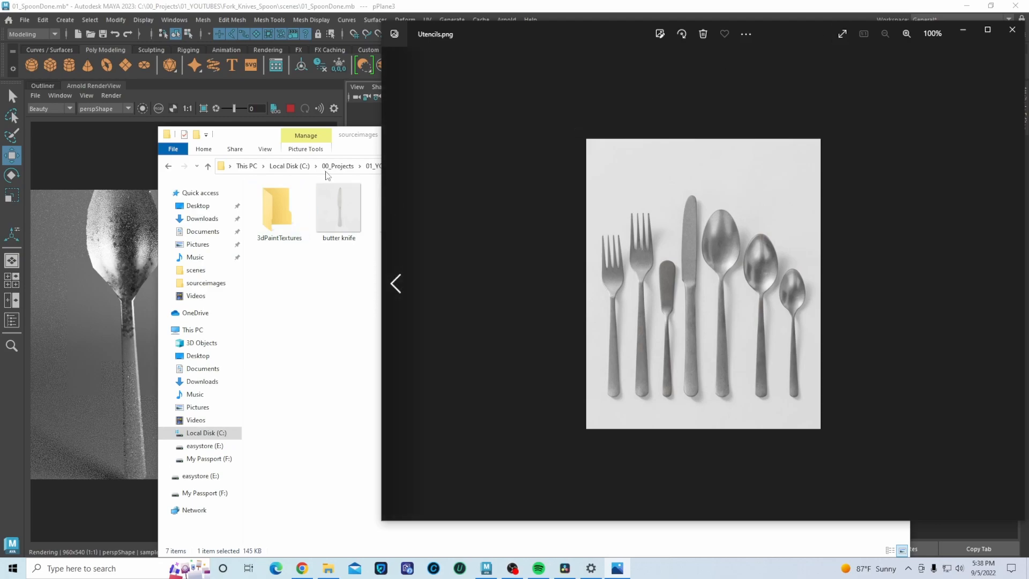
left_click(363, 150)
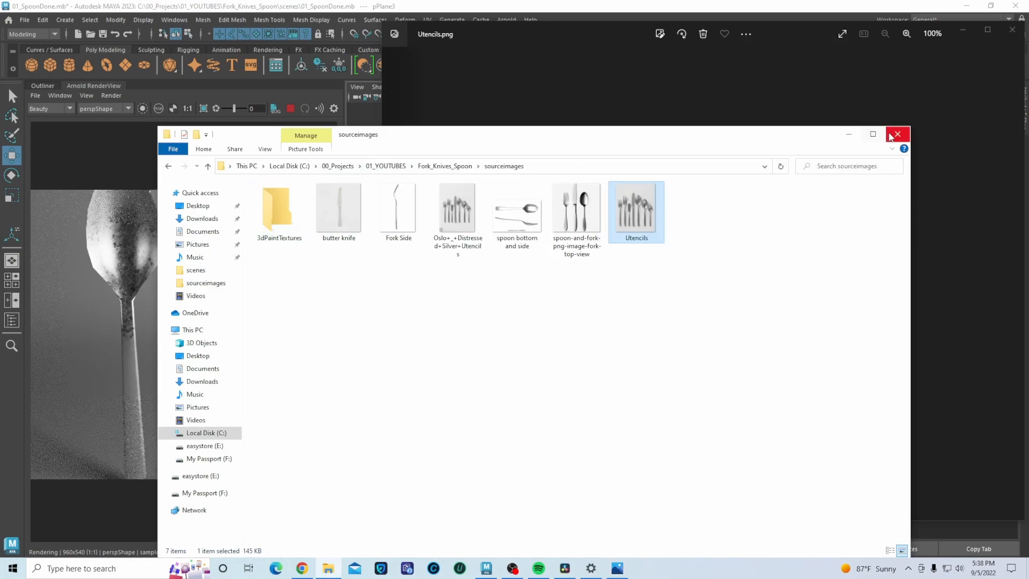
left_click(895, 134)
scroll(673, 268, "up", 5)
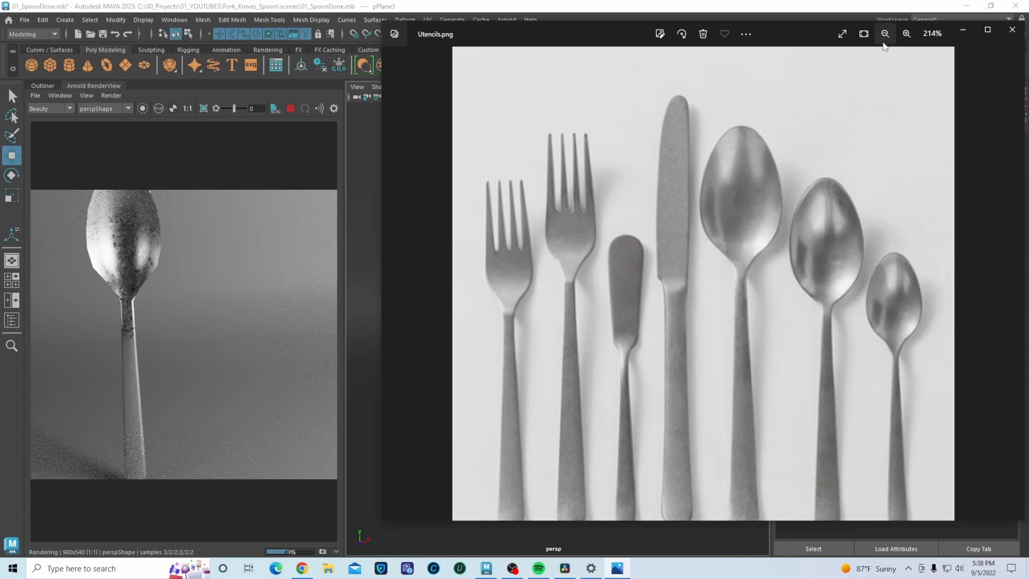
scroll(122, 288, "up", 2)
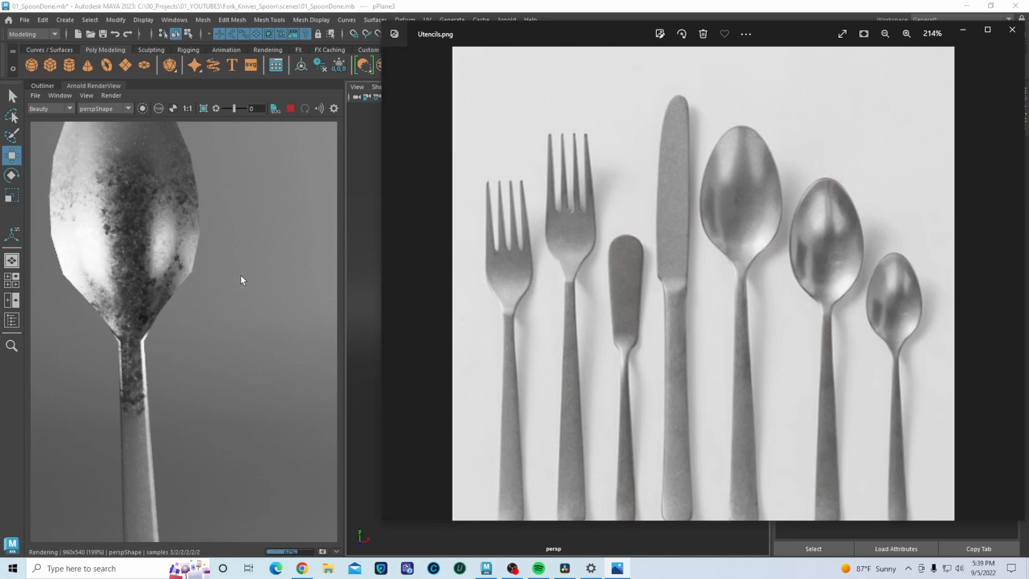
Return to Maya and turn on smooth mesh preview for the spoon.
left_click(178, 248)
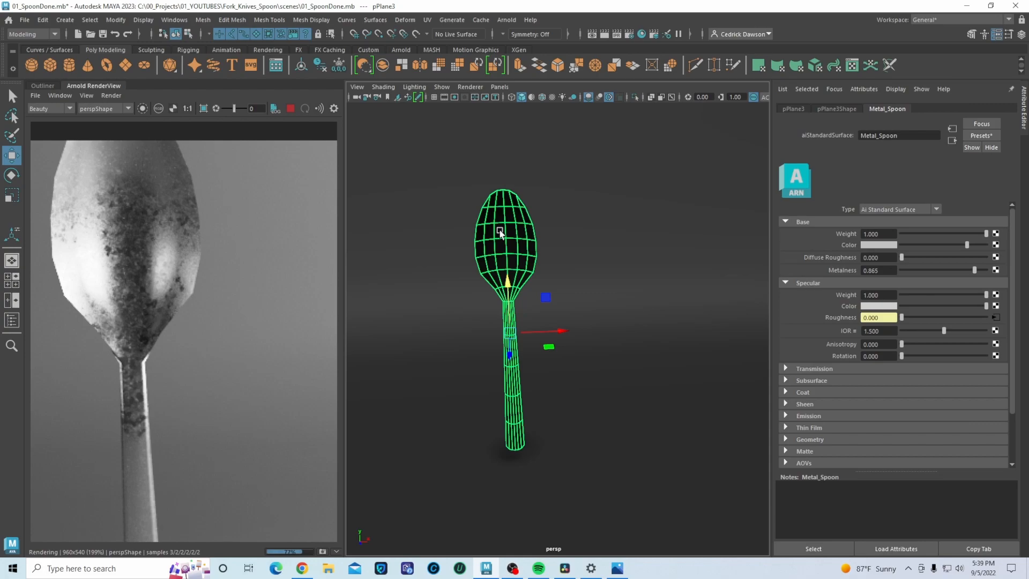
key("3")
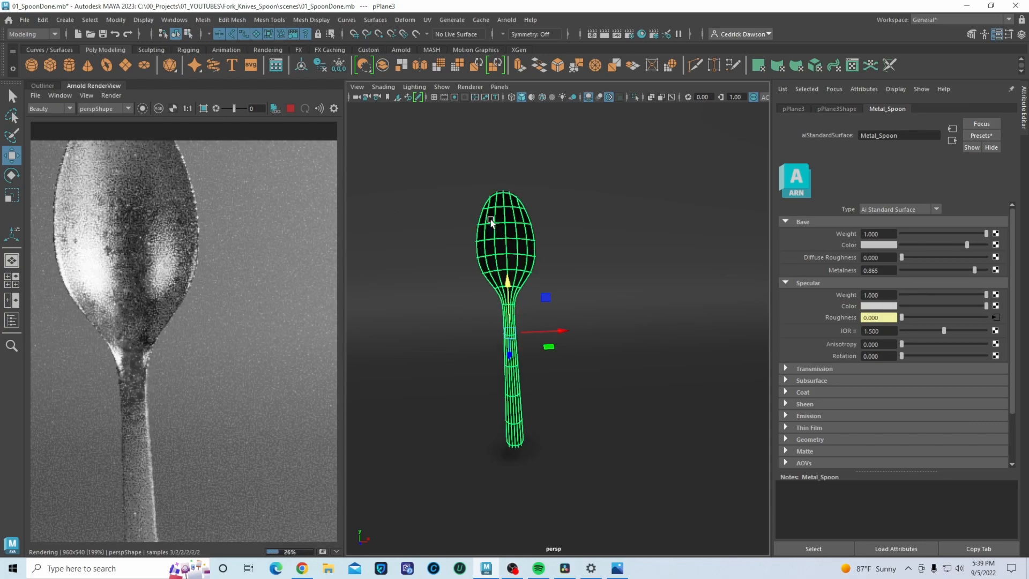
Reopen the Hypershade, and stop the Arnold render to limit it to a crop region around the spoon's bowl.
left_click(641, 35)
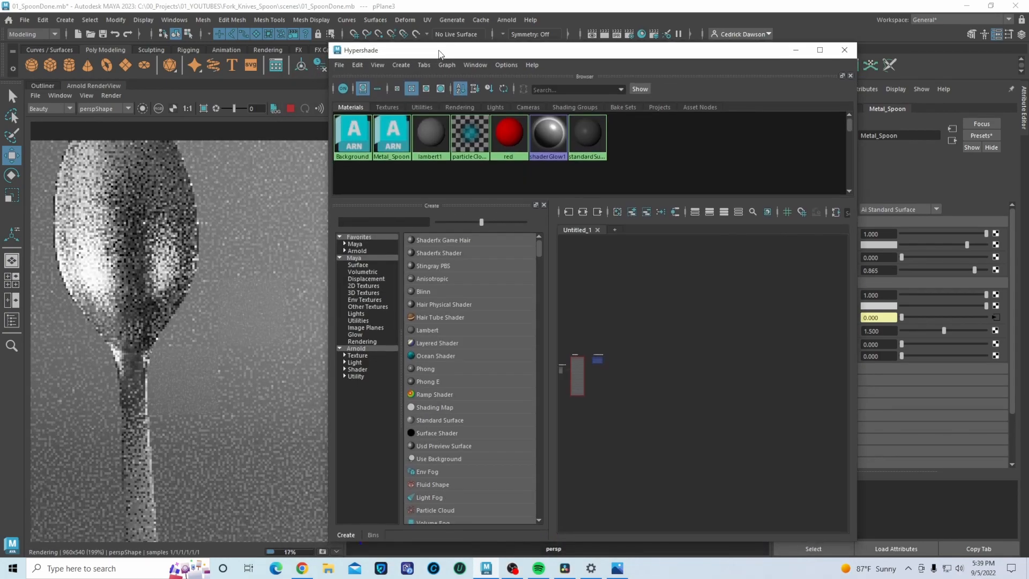
left_click_drag(438, 53, 443, 49)
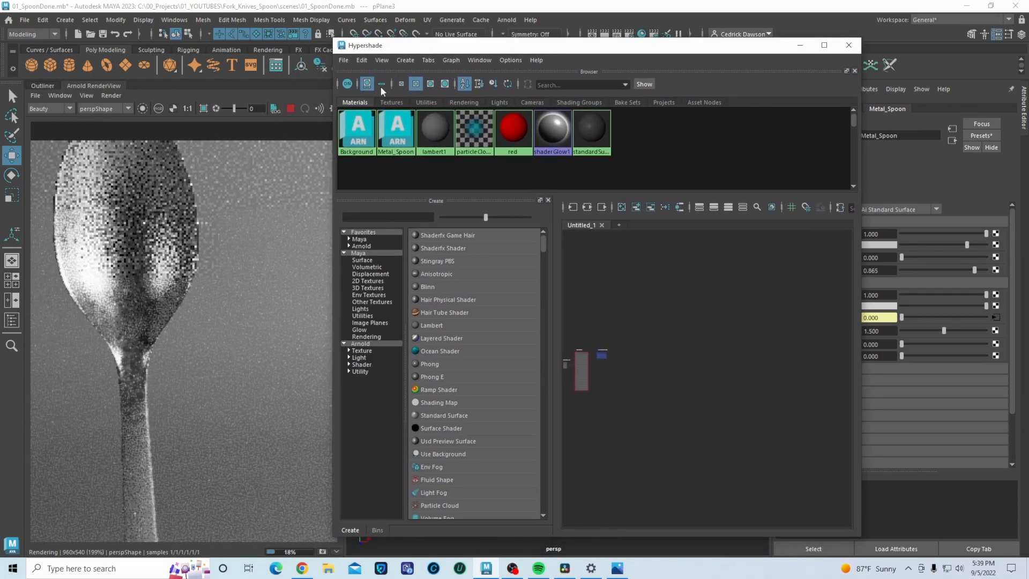
left_click(290, 109)
left_click(203, 108)
left_click_drag(51, 169, 219, 302)
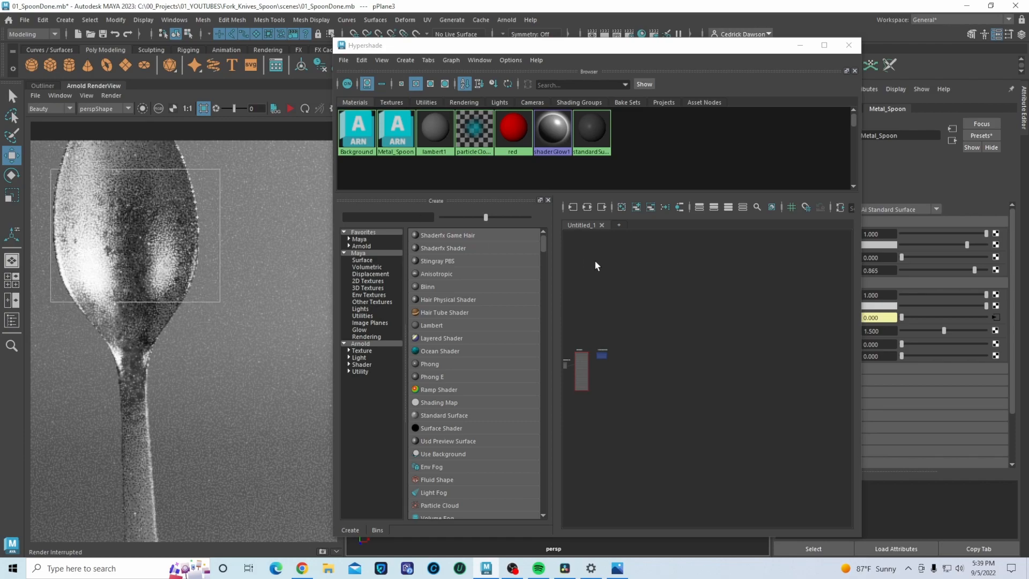
Select the place2dTexture1 node in the Metal_Spoon graph and move the Hypershade clear of the node's attributes.
middle_click_drag(608, 279, 676, 270, "alt")
scroll(669, 334, "up", 6)
middle_click_drag(629, 319, 731, 244, "alt")
scroll(642, 307, "up", 2)
middle_click_drag(622, 321, 676, 289, "alt")
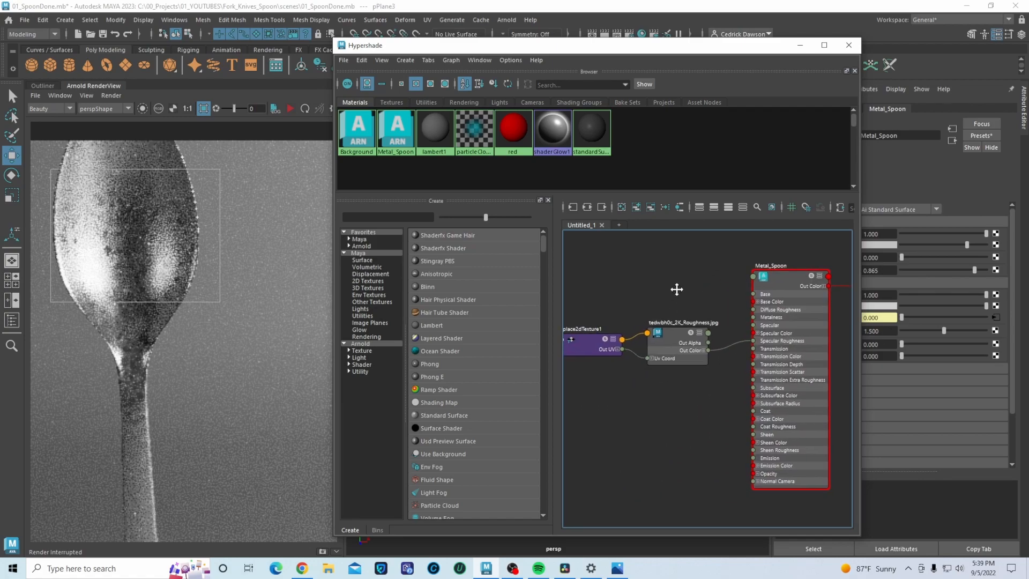
middle_click_drag(596, 325, 609, 326, "alt")
left_click(608, 333)
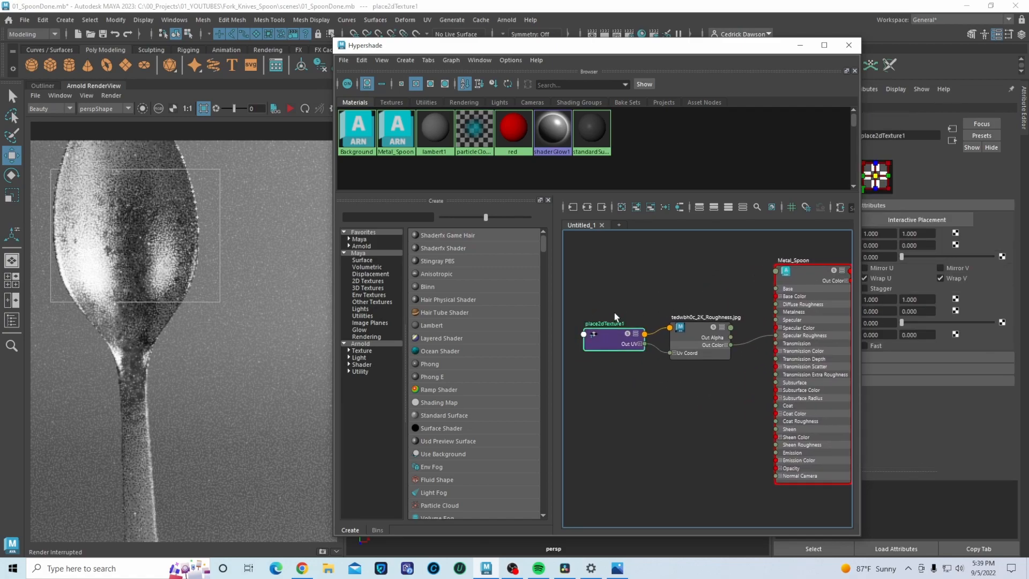
left_click_drag(729, 51, 629, 209)
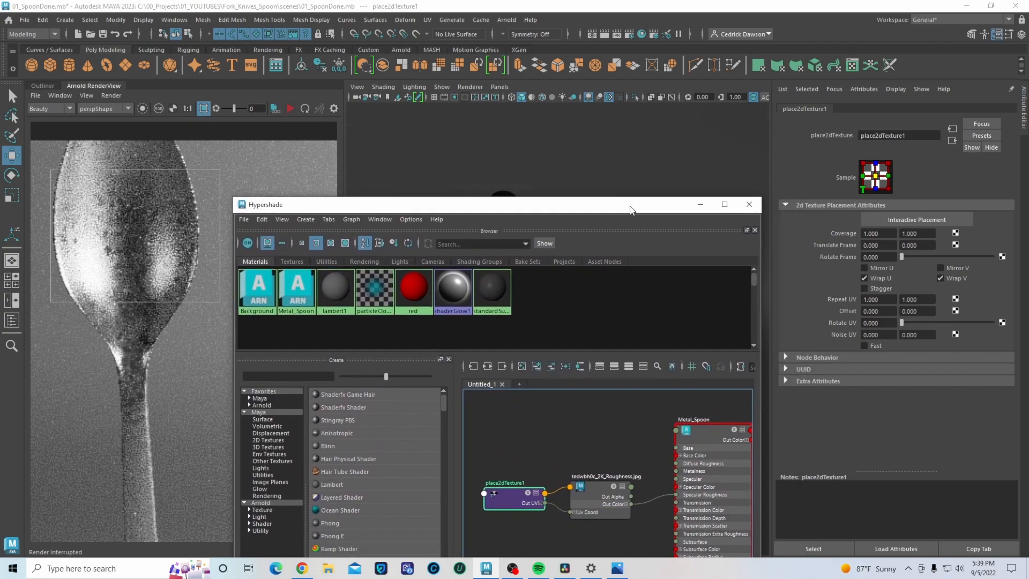
Set place2dTexture1's Repeat UV to 3 in both directions and restart the Arnold region render.
left_click(877, 299)
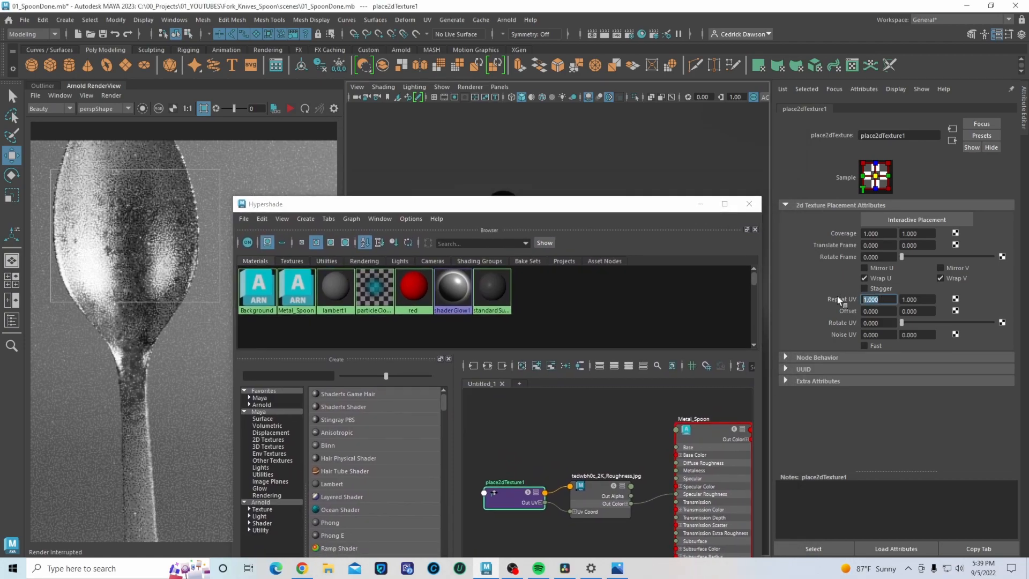
type("3")
key("Tab")
type("3")
key("Tab")
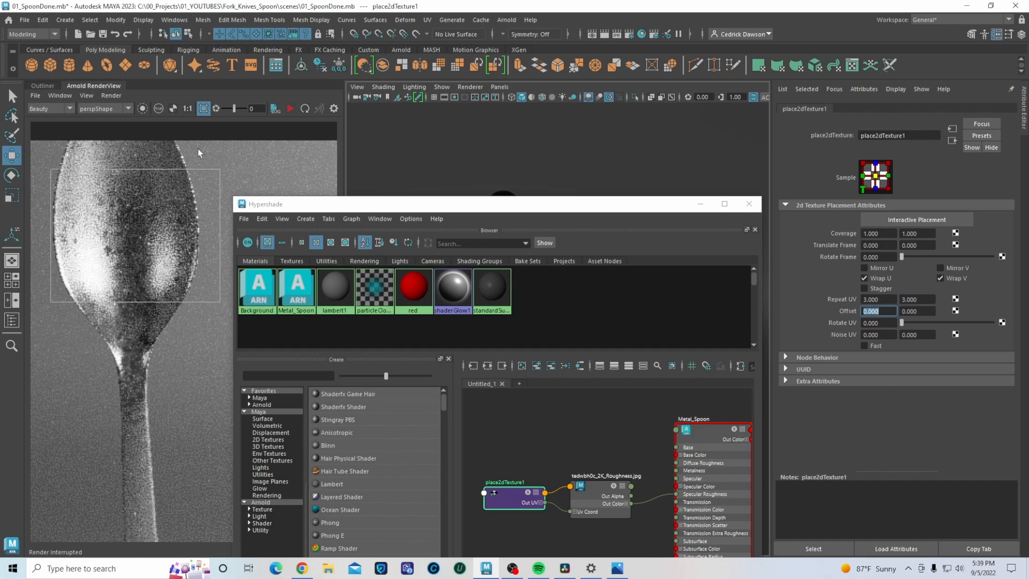
left_click(290, 109)
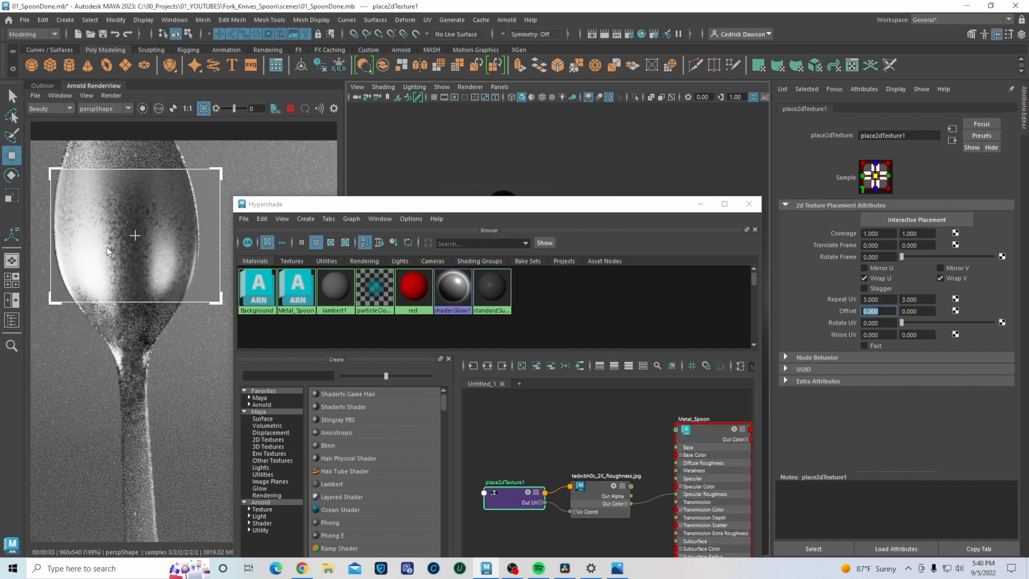
Set place2dTexture1's Repeat UV to 5 in both directions.
left_click(873, 296)
type("5")
key("Tab")
type("5")
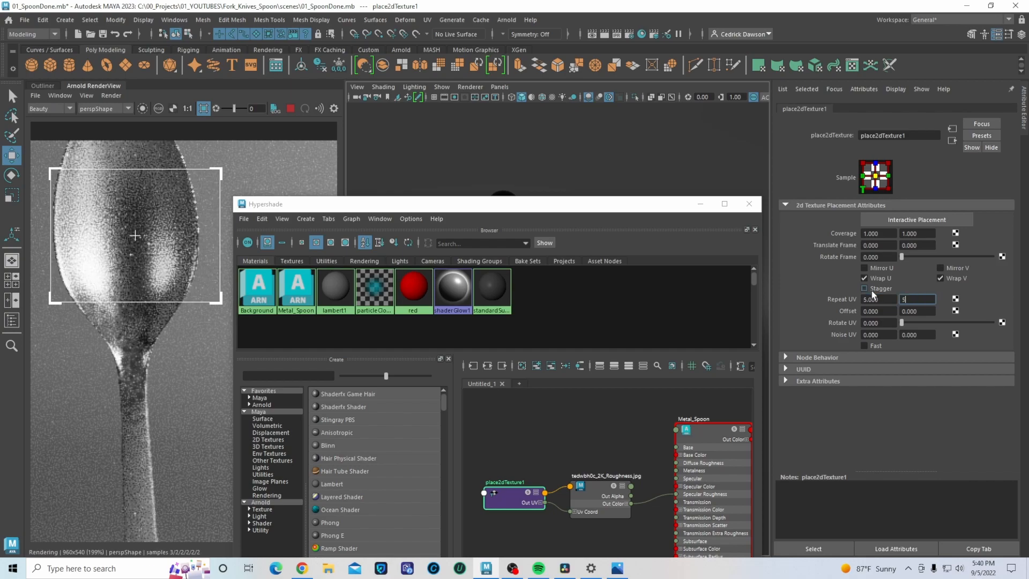
key("Tab")
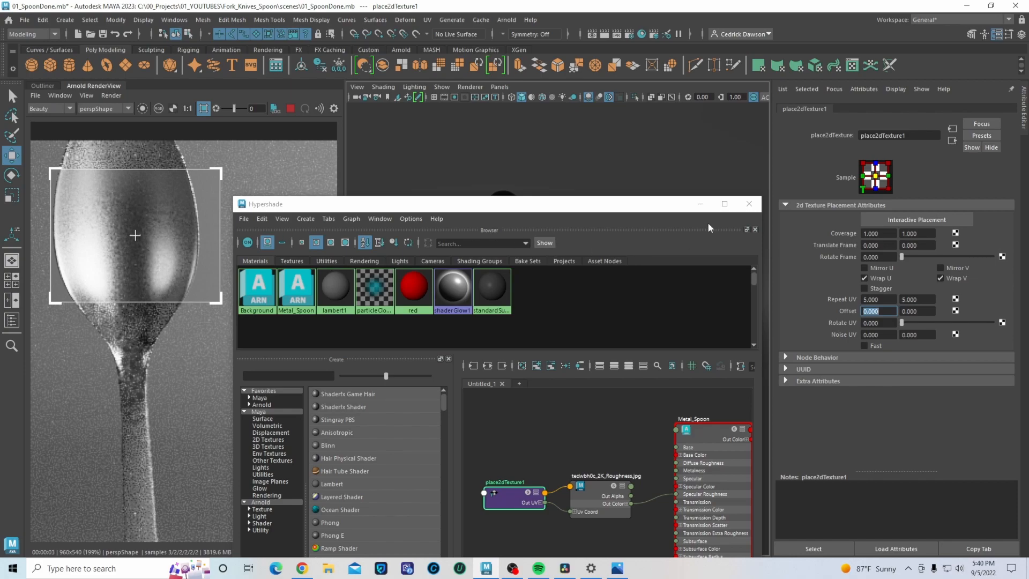
Set place2dTexture1's Repeat UV to 4 in both directions.
left_click(882, 299)
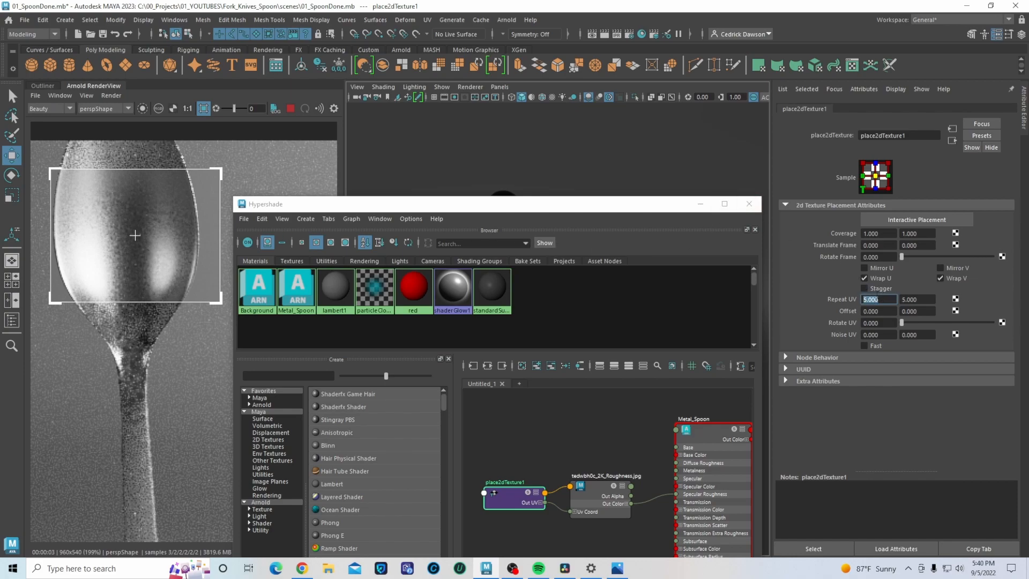
type("4")
key("Tab")
type("4")
key("Tab")
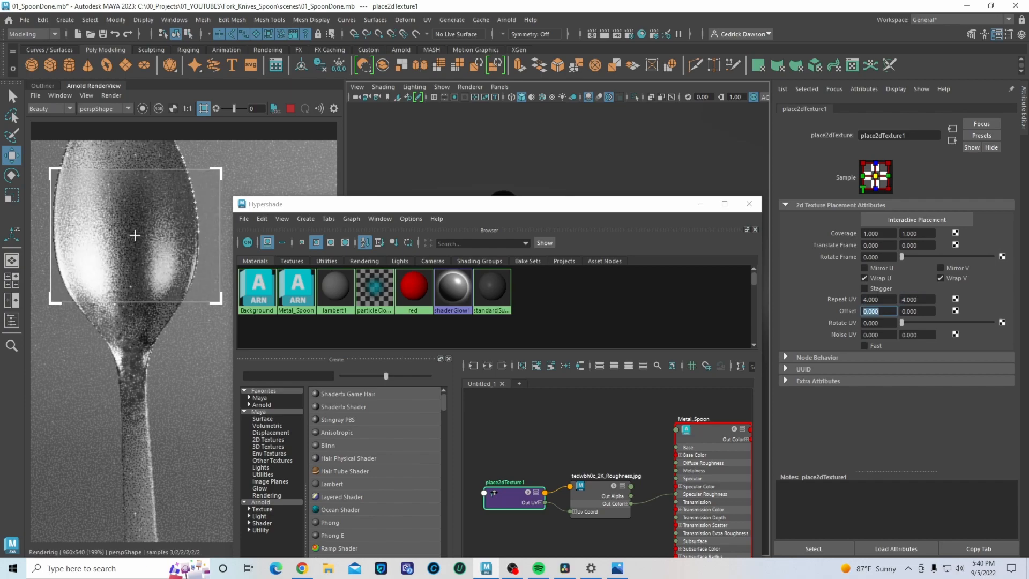
Set place2dTexture1's Repeat UV to 1 in both directions.
left_click(881, 299)
type("1")
key("Tab")
type("1")
key("Tab")
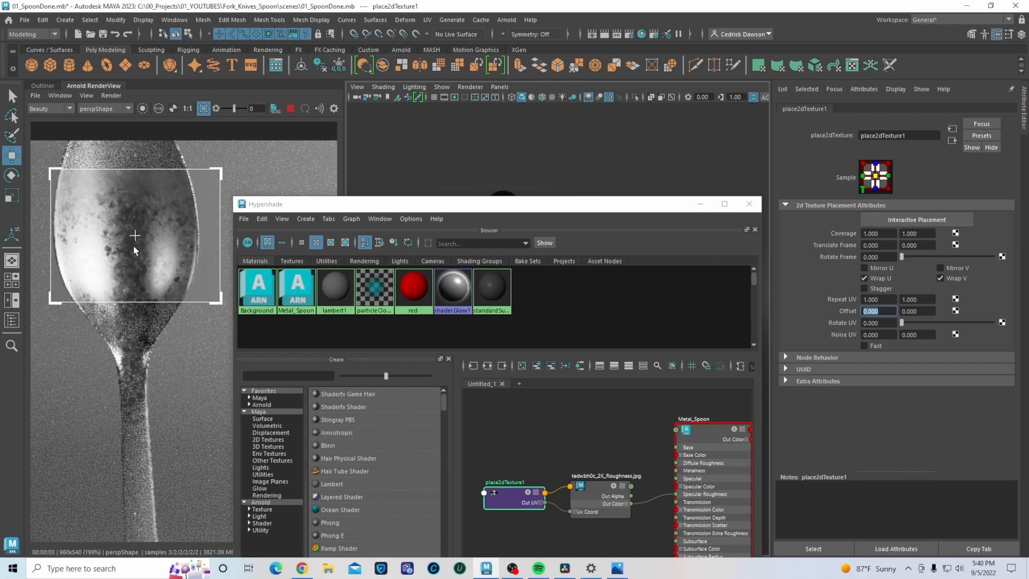
Return place2dTexture1's Repeat UV to 5 in both directions and close the Hypershade.
left_click(891, 299)
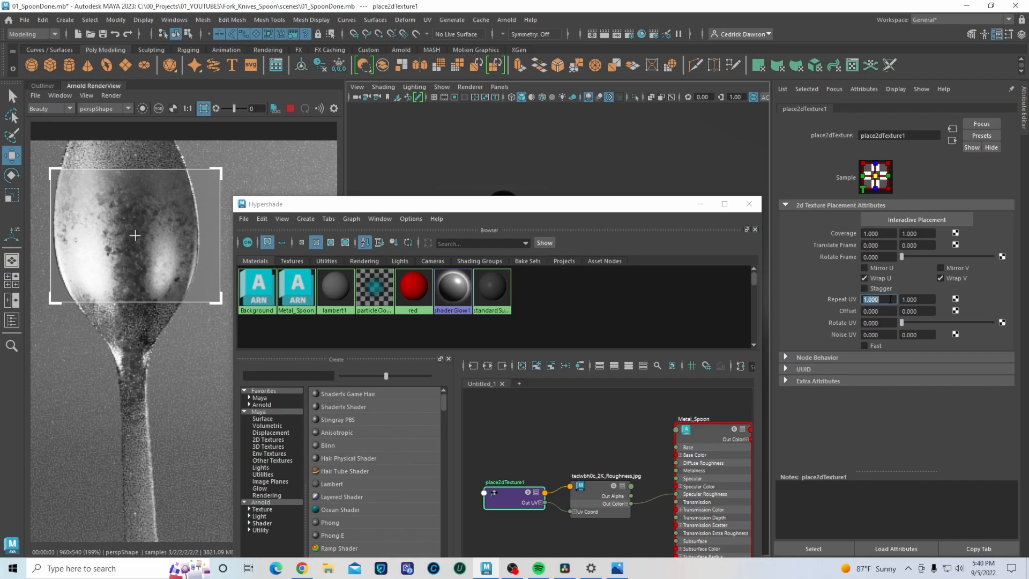
type("3")
key("Tab")
type("5")
key("Tab")
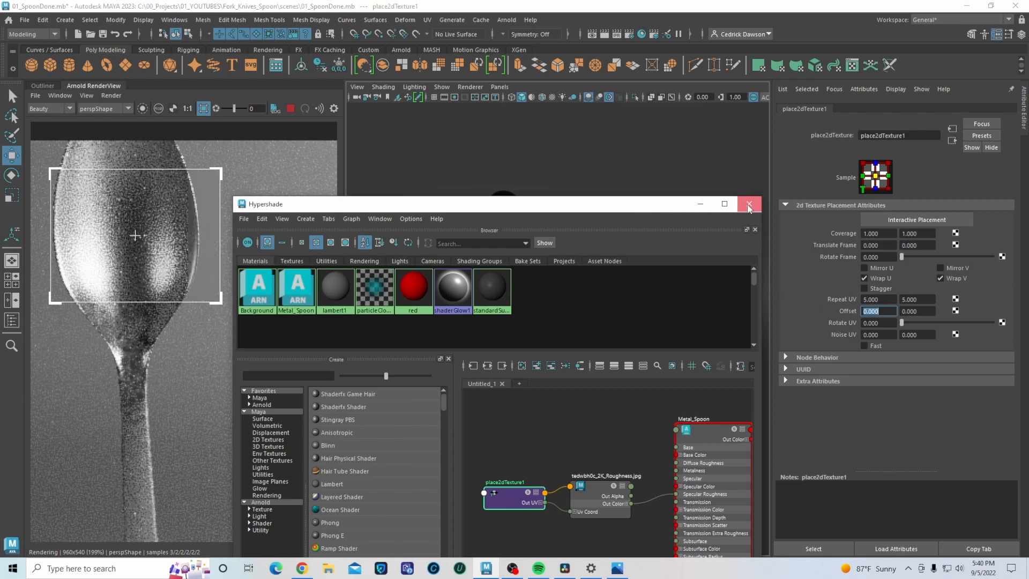
left_click(749, 203)
Select the spoon mesh and set the Metal_Spoon material's specular IOR to 1.0.
left_click(503, 231)
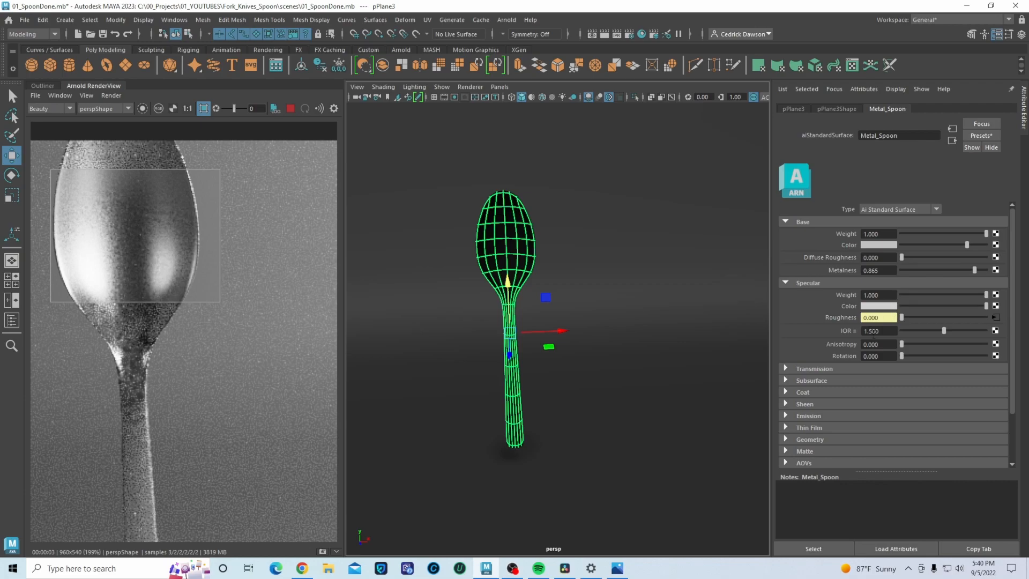
left_click(852, 331)
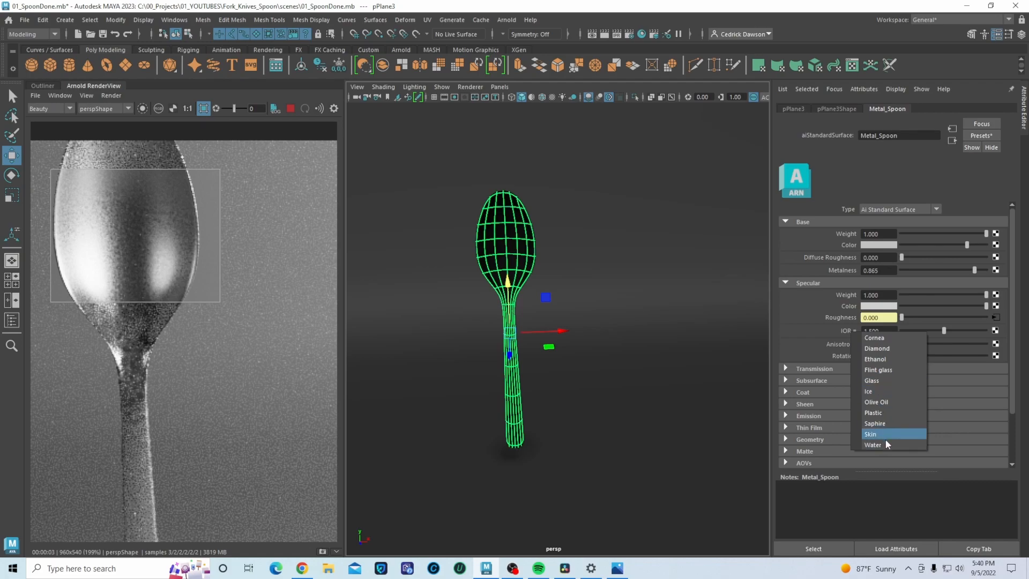
left_click(824, 329)
left_click(815, 325)
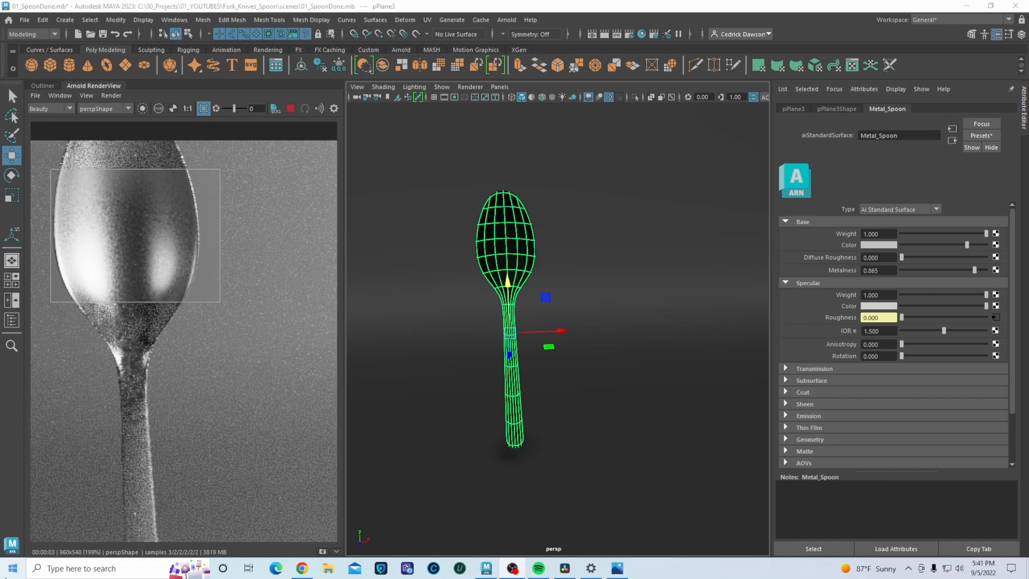
left_click(887, 329)
double_click(886, 329)
type("1")
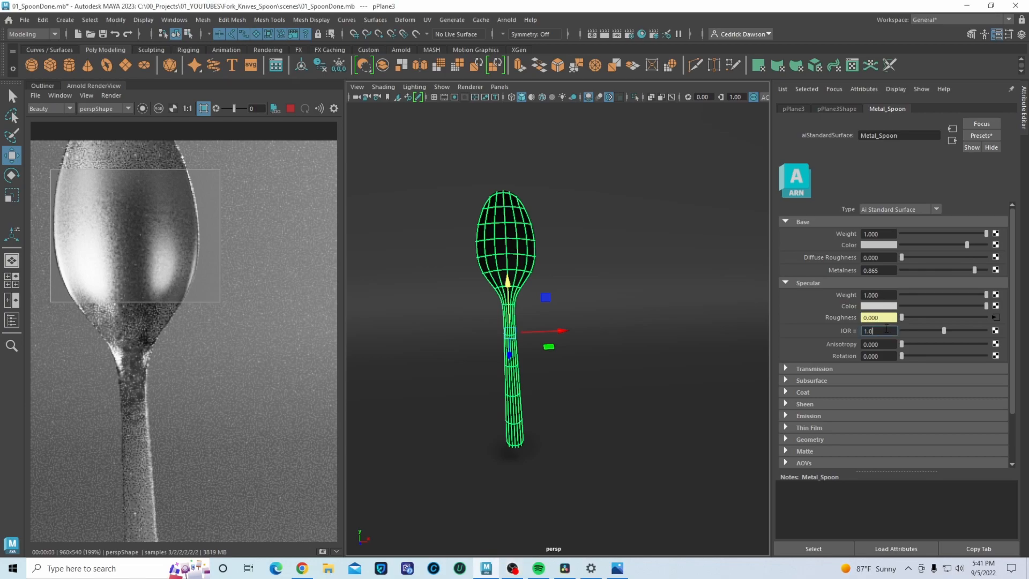
key("Return")
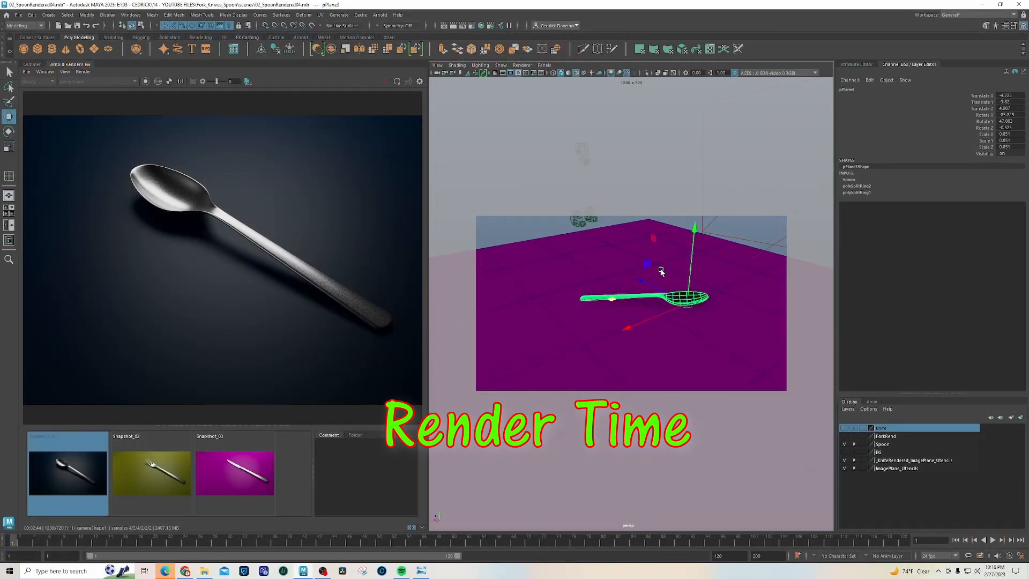
Examine how areaLight2 and areaLight4 are placed around the spoon and its base in the perspective view.
left_click_drag(661, 272, 700, 235, "alt")
left_click(656, 290)
left_click(546, 220)
middle_click_drag(700, 235, 615, 284, "alt")
scroll(630, 238, "down", 2)
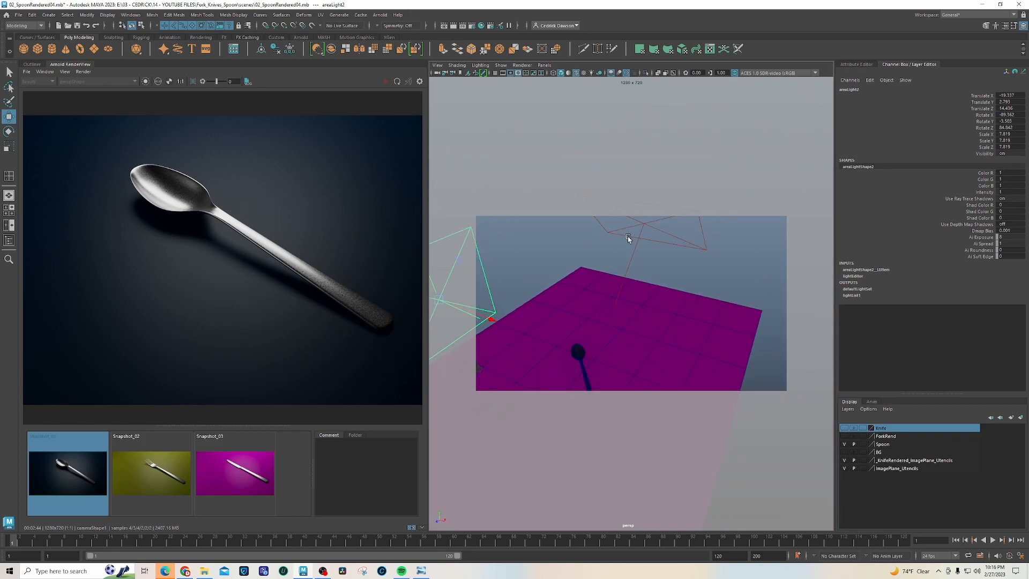
left_click(639, 229)
left_click_drag(686, 264, 640, 268, "alt")
left_click_drag(554, 287, 613, 284, "alt")
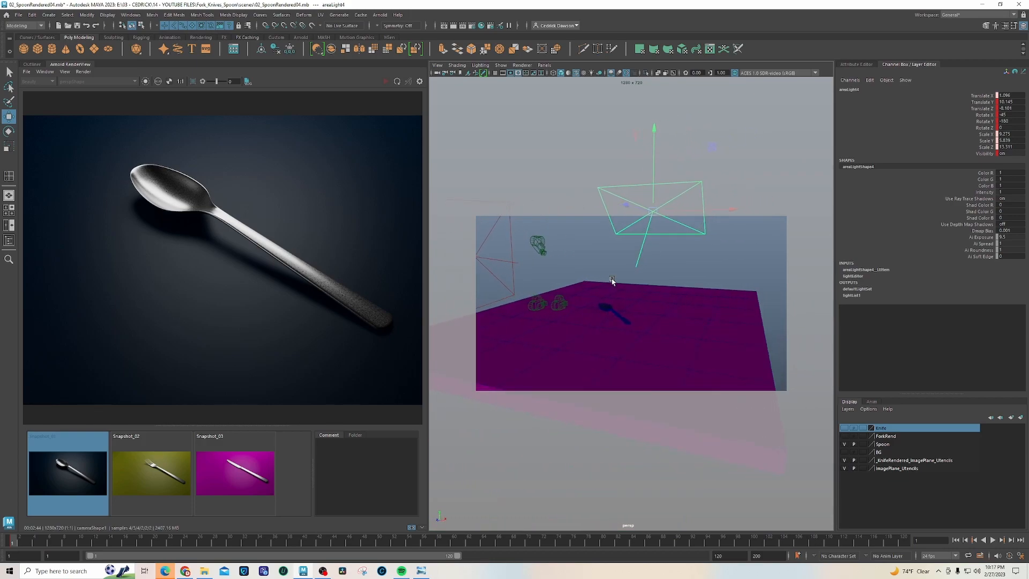
left_click(512, 240)
left_click_drag(515, 241, 593, 274, "alt")
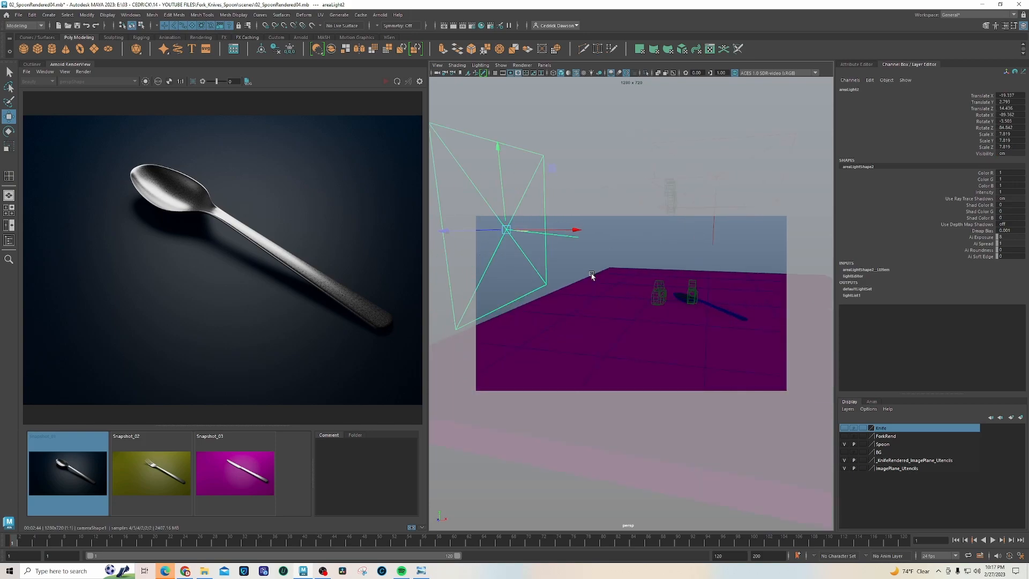
Show areaLight2's attributes, collapse the light effects and shadow sections, and inspect its Arnold exposure and samples.
left_click(1011, 25)
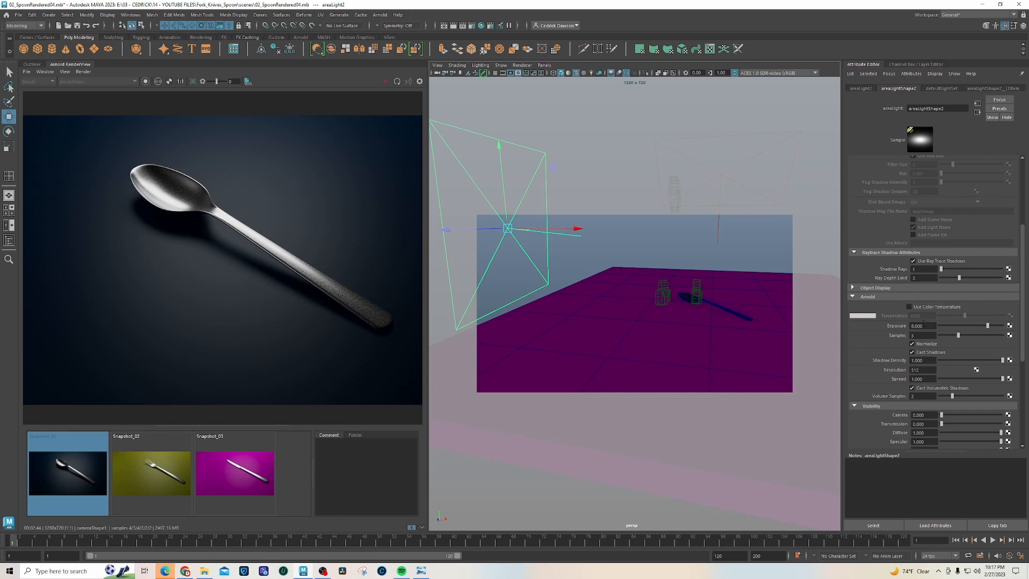
left_click(861, 297)
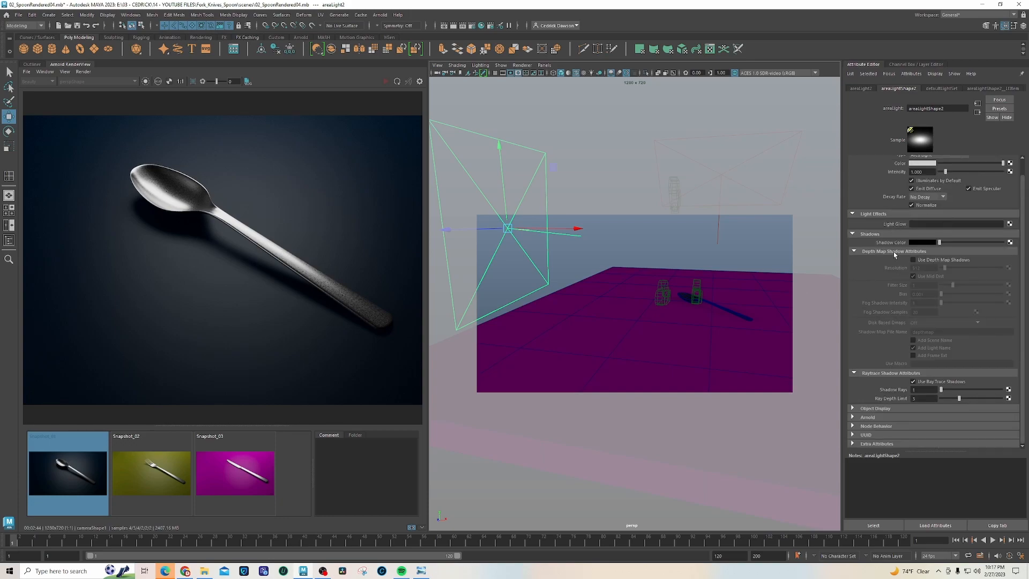
left_click(855, 215)
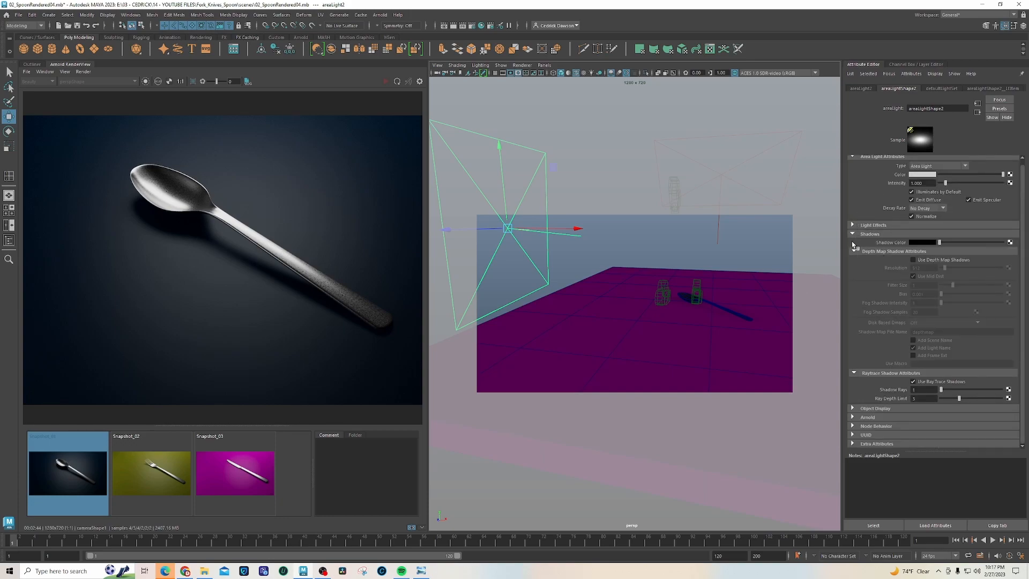
left_click(857, 238)
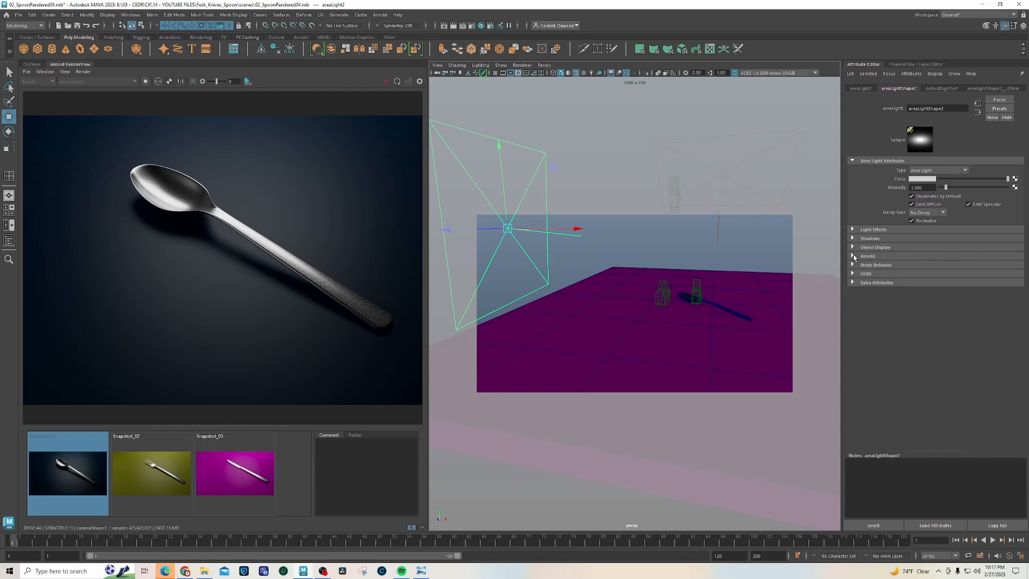
left_click(853, 256)
left_click_drag(929, 285, 917, 285)
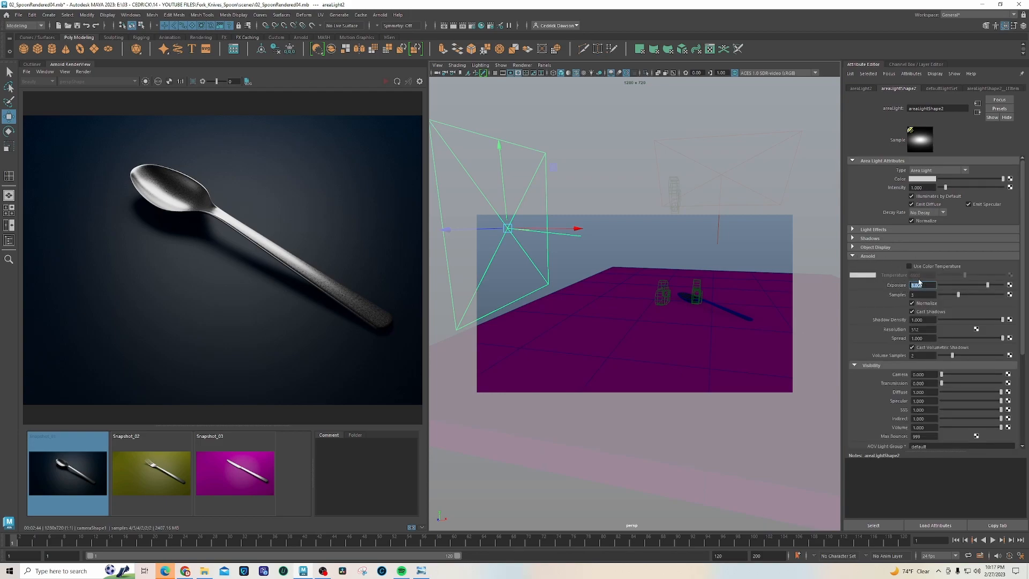
left_click(920, 295)
Select areaLight4 above the base and inspect its Arnold exposure and samples.
left_click(717, 193)
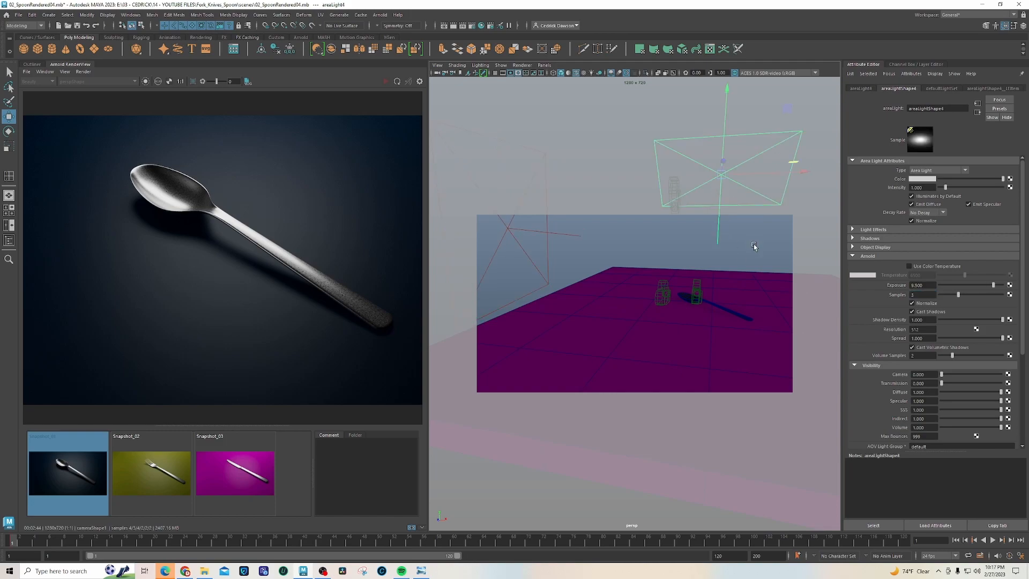
left_click_drag(747, 234, 695, 248, "alt")
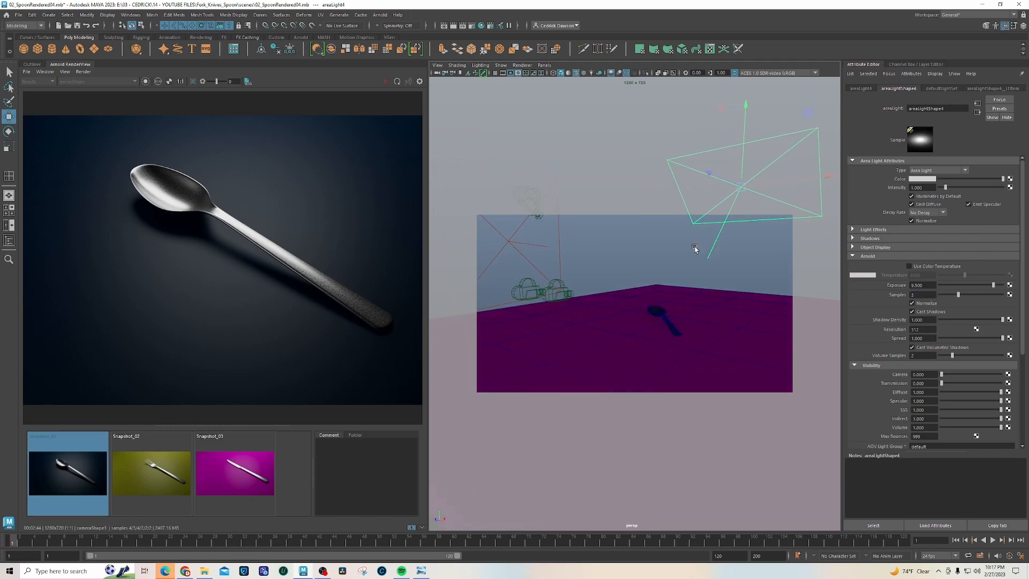
left_click(928, 284)
left_click(924, 294)
scroll(691, 294, "down", 2)
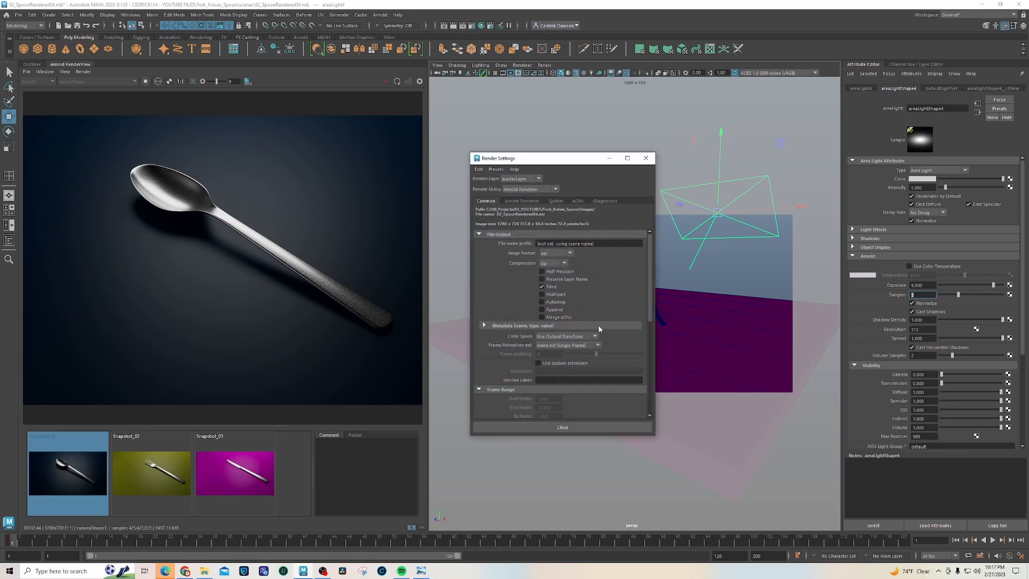
Review the Arnold sampling values in the Render Settings, from Camera (AA) to Volume Indirect, and the common output settings.
left_click(529, 202)
left_click_drag(560, 162, 520, 122)
left_click(503, 204)
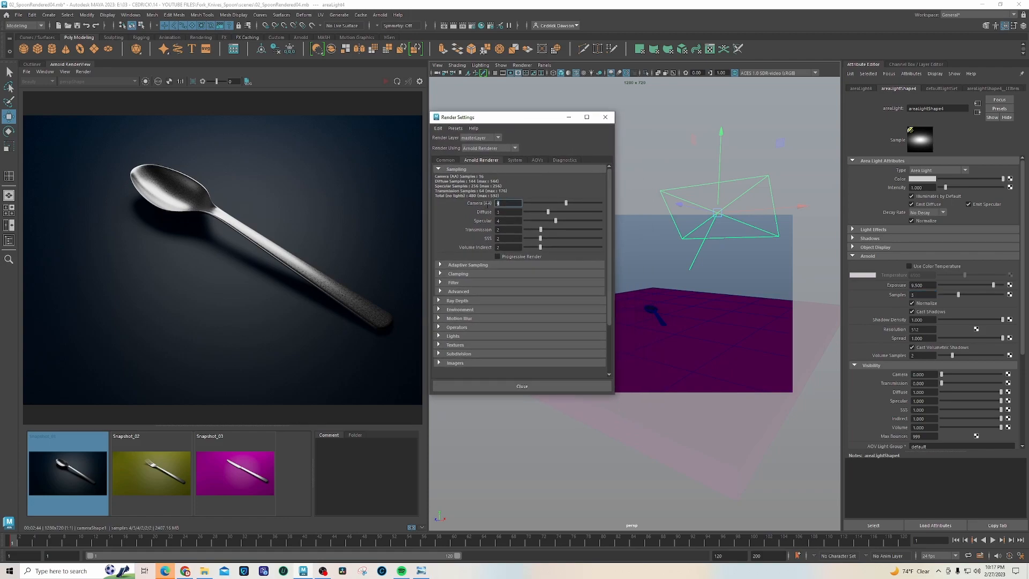
left_click(495, 212)
left_click(504, 221)
left_click(503, 230)
left_click(504, 238)
left_click(508, 248)
left_click(504, 204)
left_click(508, 211)
left_click(507, 222)
left_click(506, 230)
left_click(504, 238)
left_click(504, 247)
left_click(445, 161)
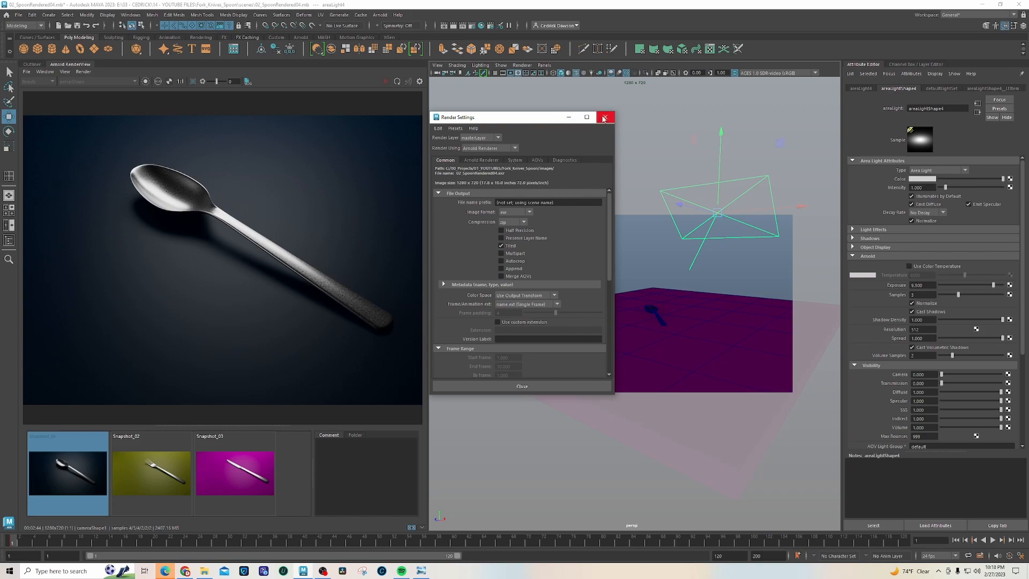
Set the Arnold samples to Camera (AA) 2, Diffuse 2, Specular 2, Transmission 1 and SSS 1, and close the Render Settings.
left_click(484, 161)
left_click(505, 202)
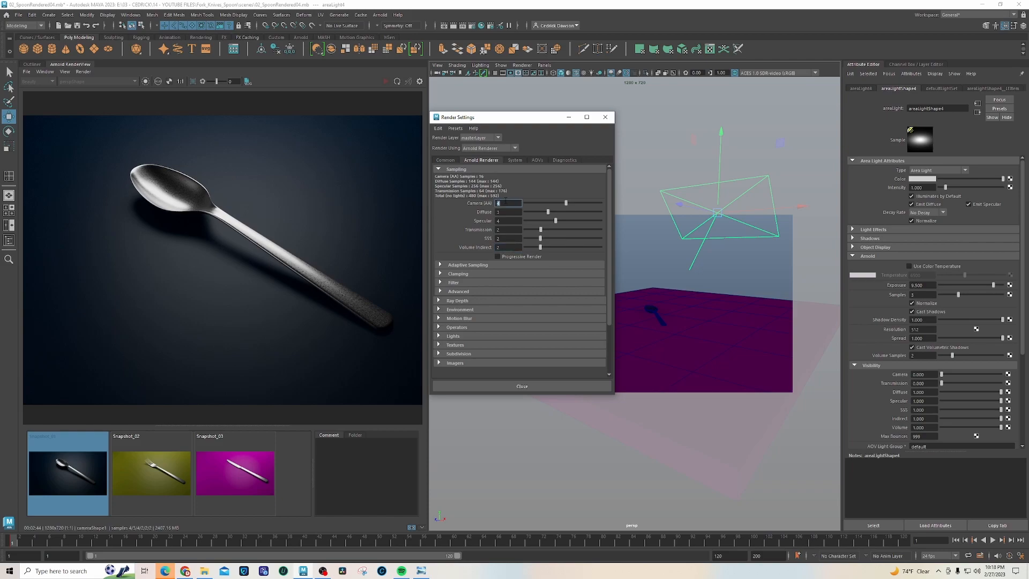
type("2")
key("Tab")
type("2")
key("Tab")
type("2")
key("Tab")
type("1")
key("Tab")
type("1")
key("Tab")
left_click(445, 160)
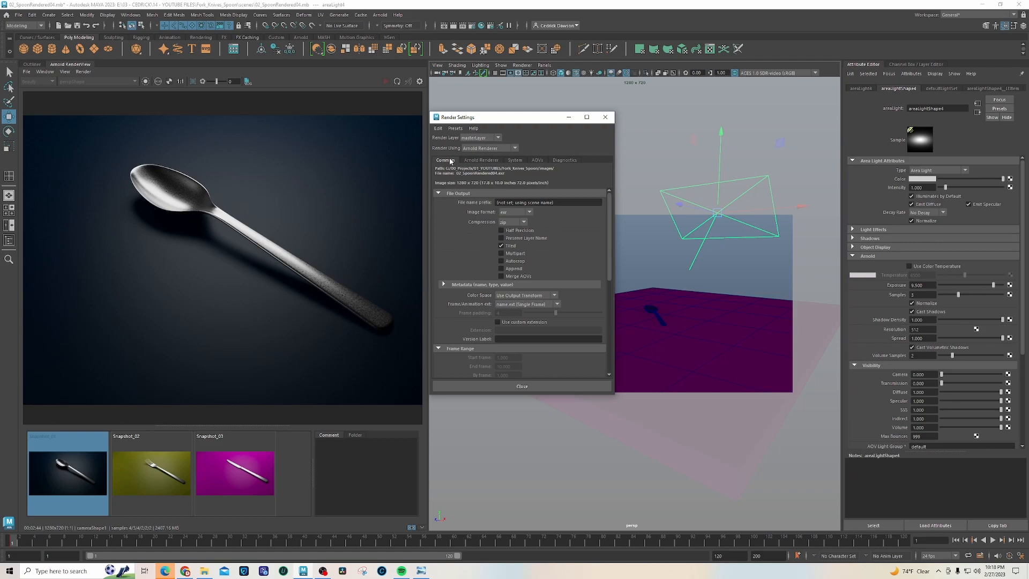
left_click(605, 117)
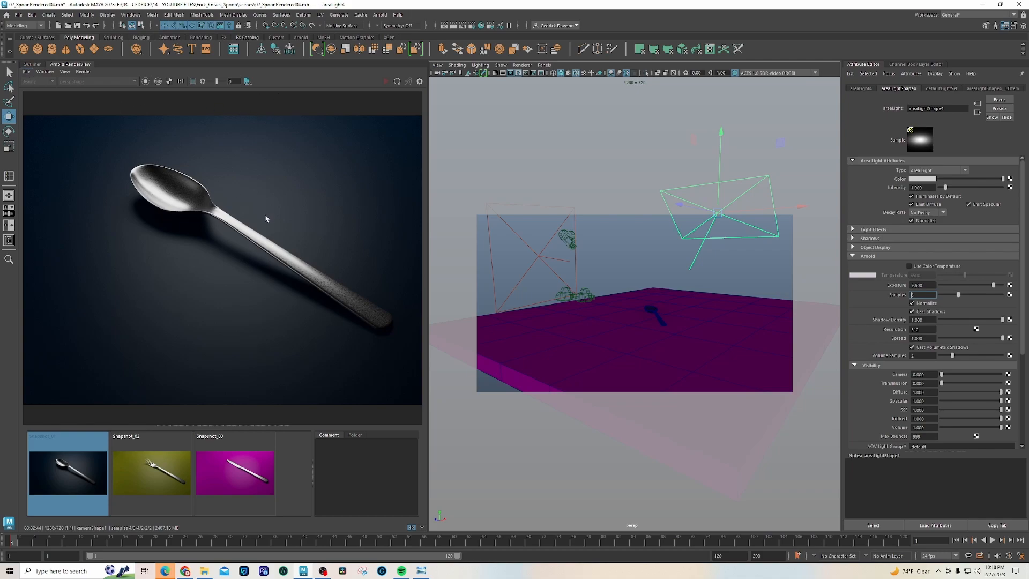
Leave the stored spoon snapshot, start a new Arnold render and frame the whole spoon in the render view.
left_click(411, 527)
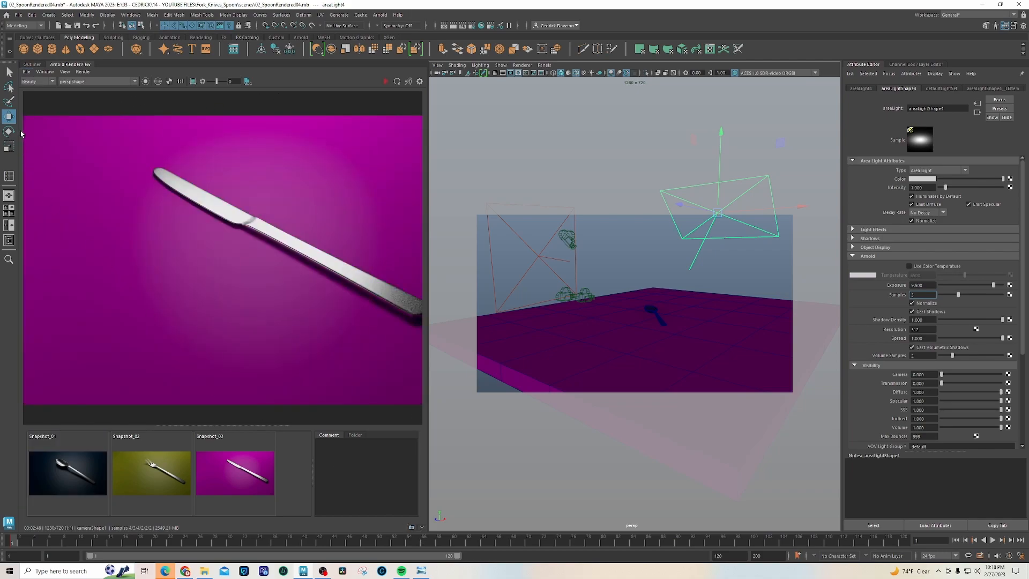
left_click(26, 72)
left_click(129, 71)
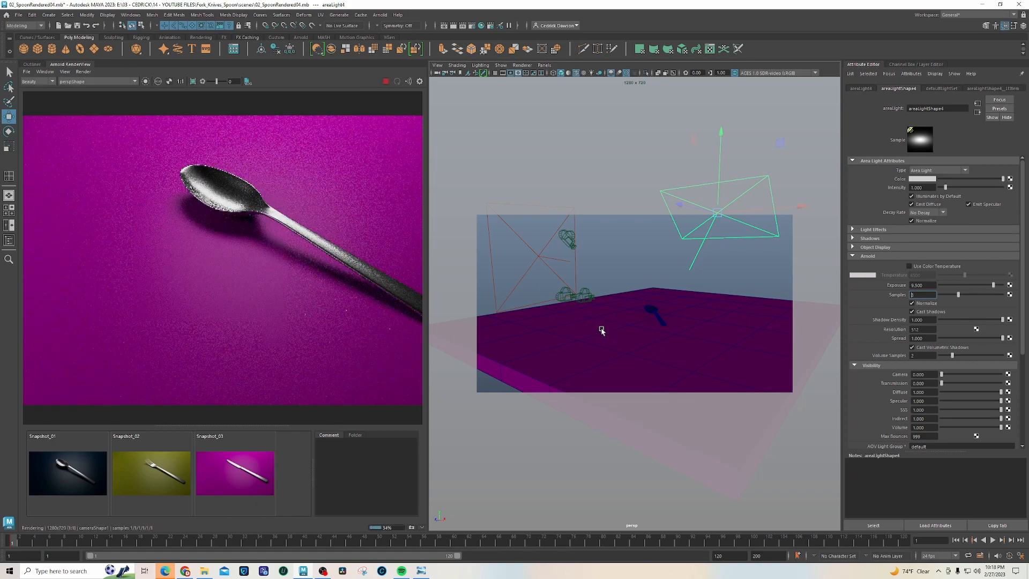
middle_click_drag(294, 284, 214, 276)
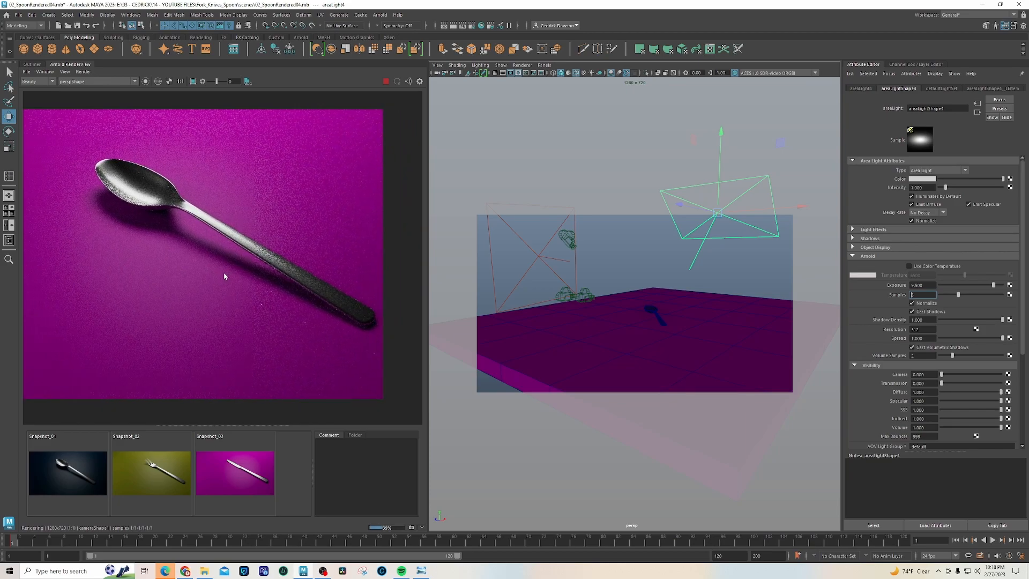
Select the base under the spoon and examine its Black_ShaderBG material, including the available presets and specular roughness.
left_click(622, 338)
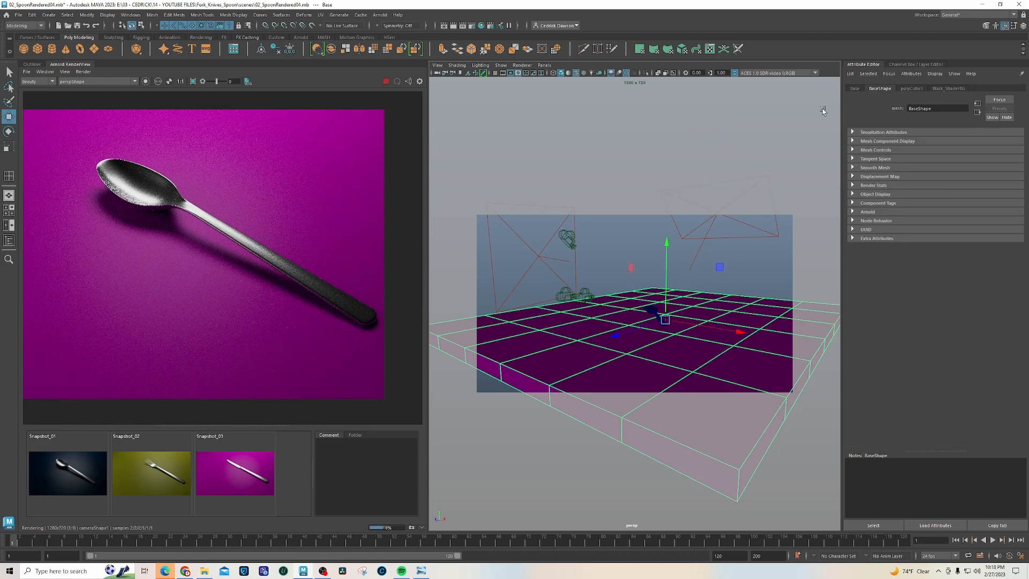
left_click(948, 88)
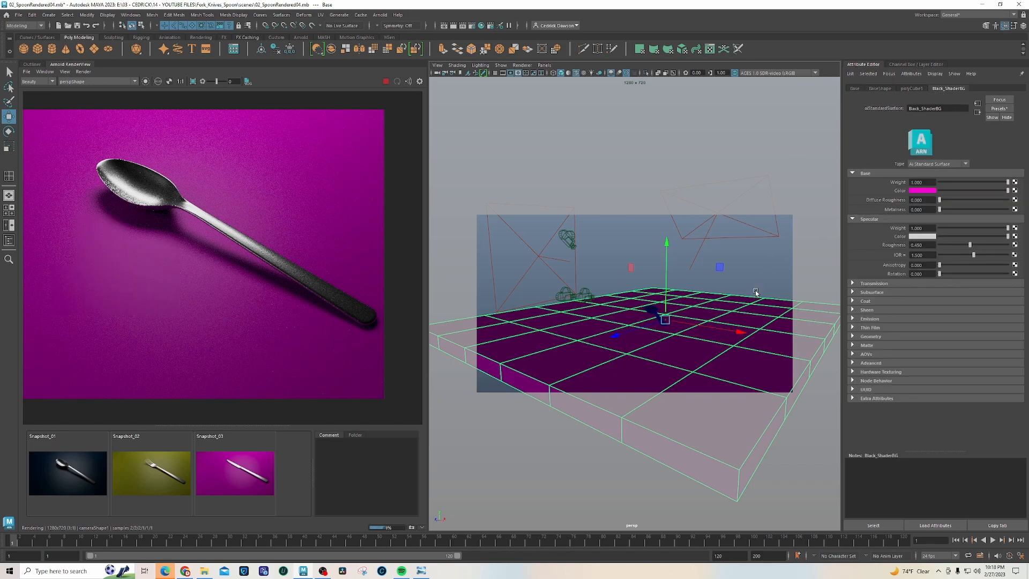
left_click(999, 109)
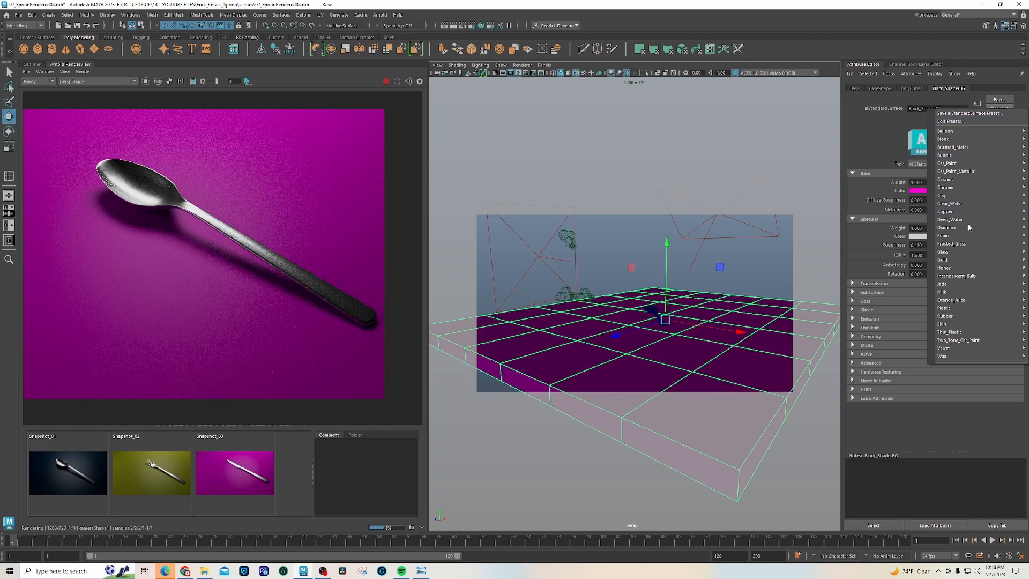
mouse_move(963, 316)
left_click(868, 308)
left_click(929, 245)
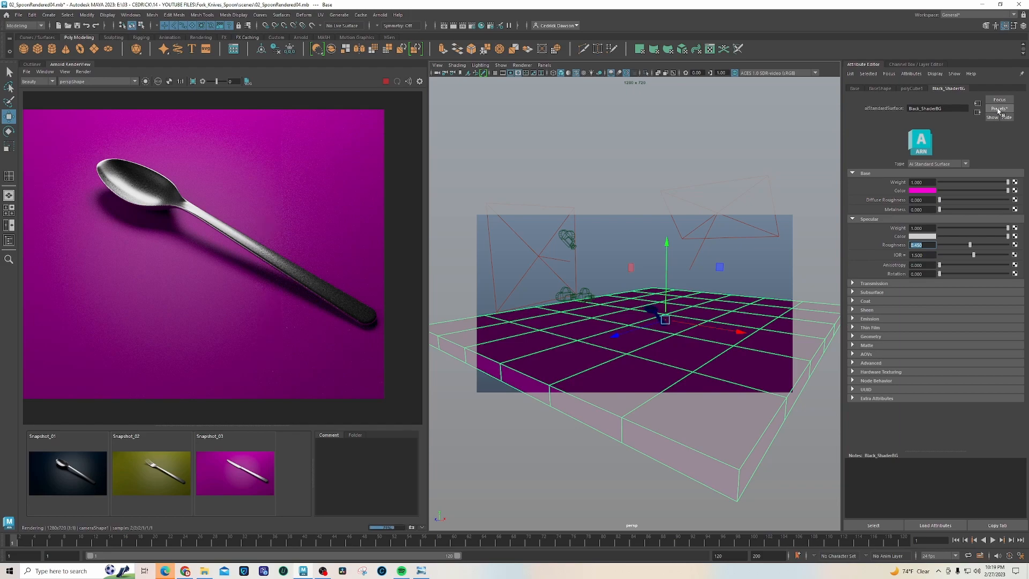
Darken the Black_ShaderBG base color to black and replace the shader's settings with the Plastic preset.
left_click_drag(956, 191, 937, 192)
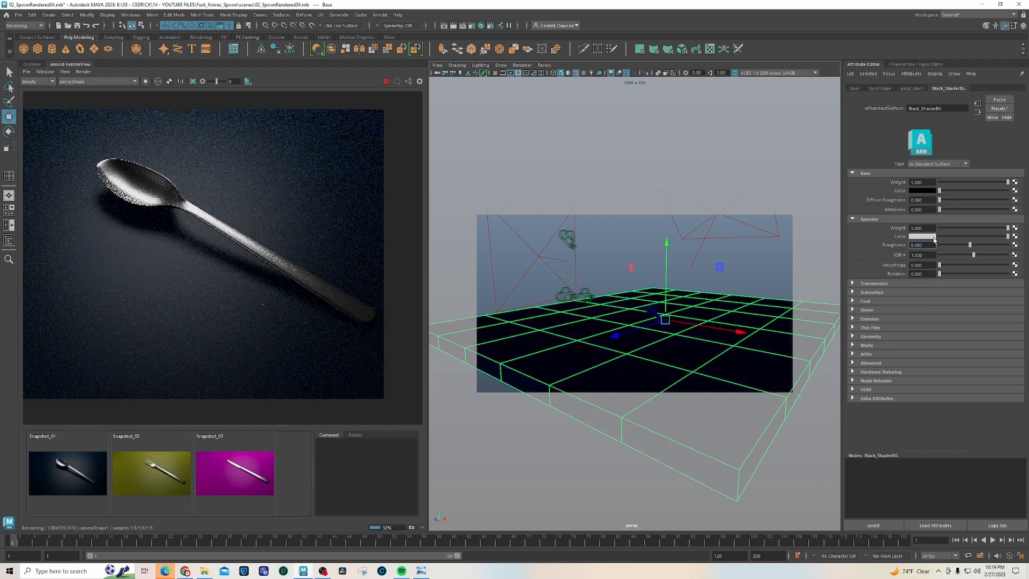
left_click(999, 109)
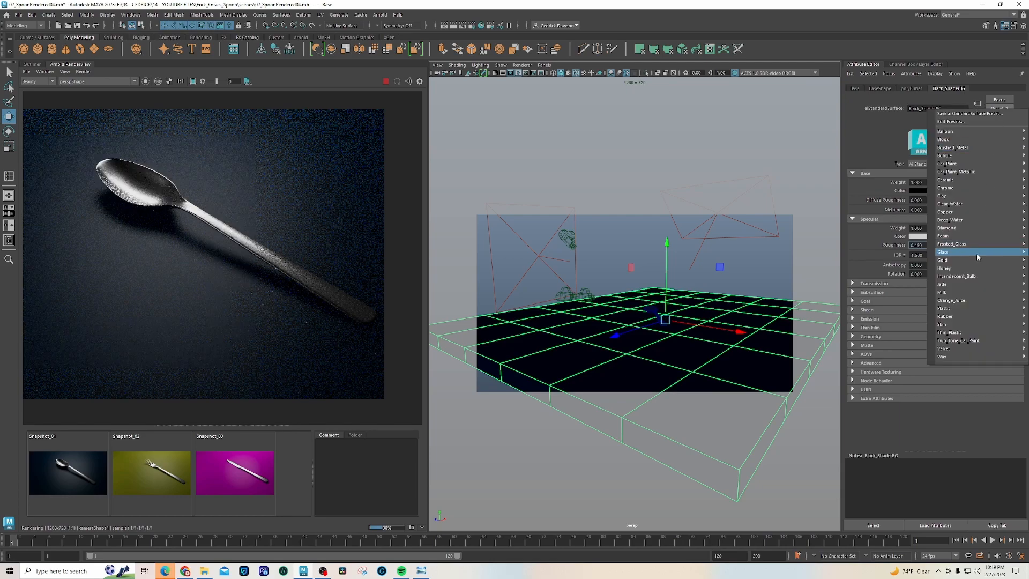
mouse_move(952, 317)
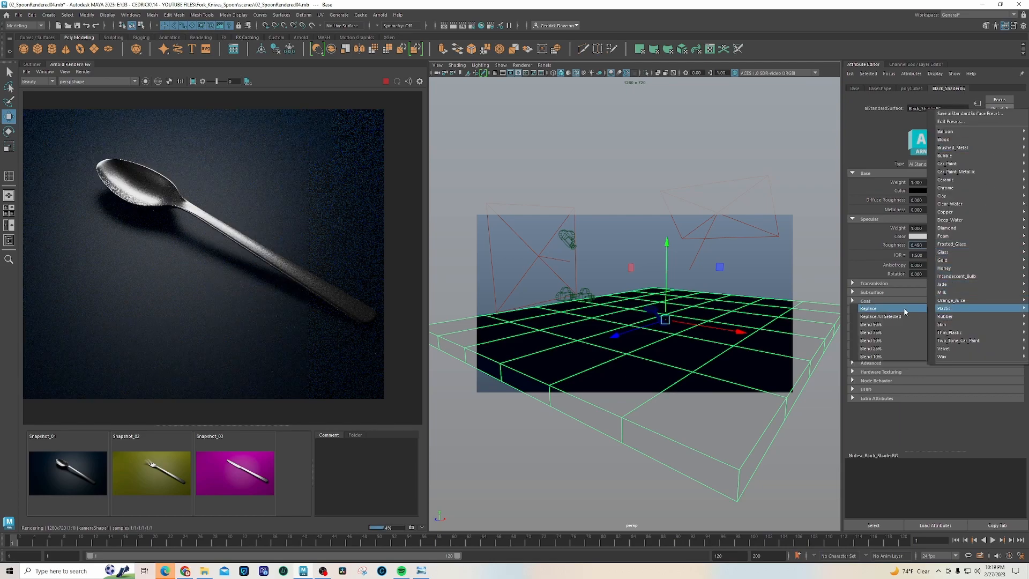
left_click(870, 316)
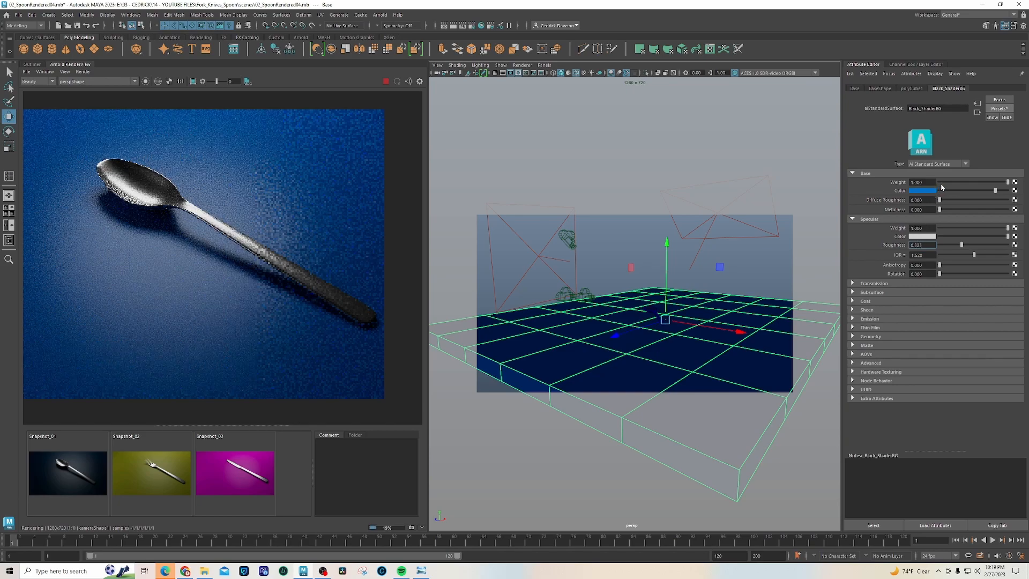
Set the Black_ShaderBG base color to black and its specular roughness to 0.45.
left_click(956, 190)
left_click_drag(955, 191, 937, 191)
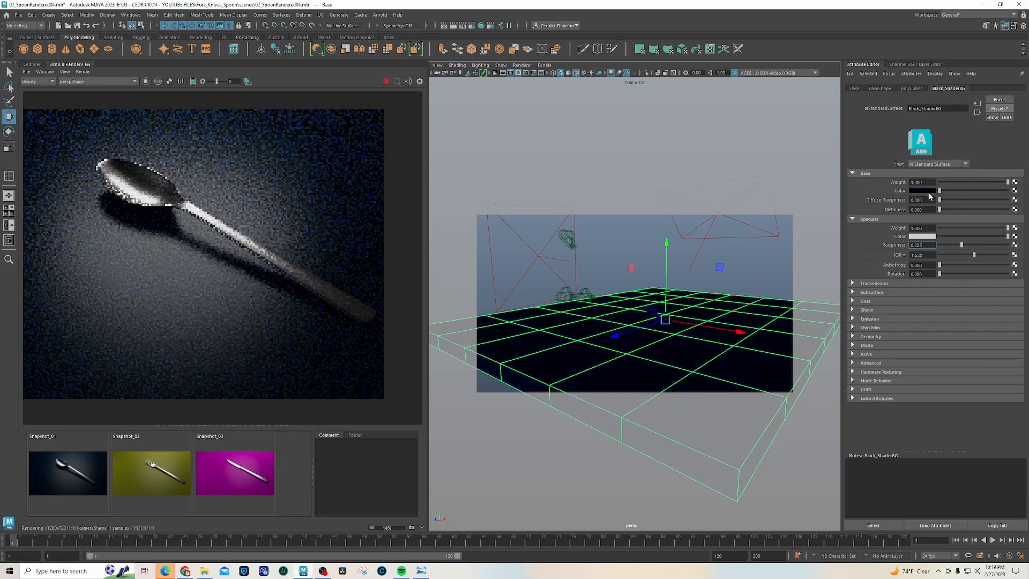
double_click(929, 245)
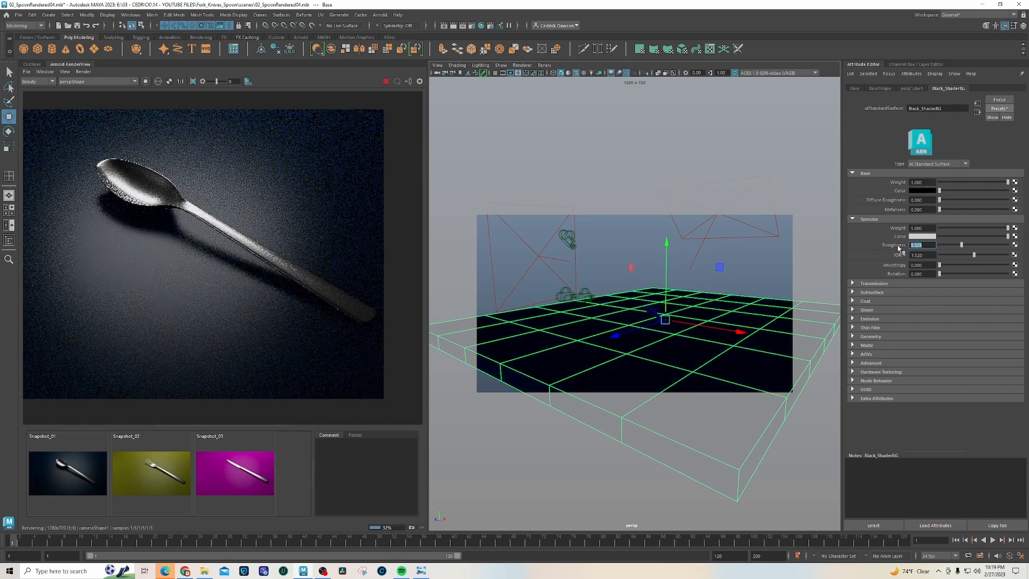
key("BackSpace")
type(".45")
key("Return")
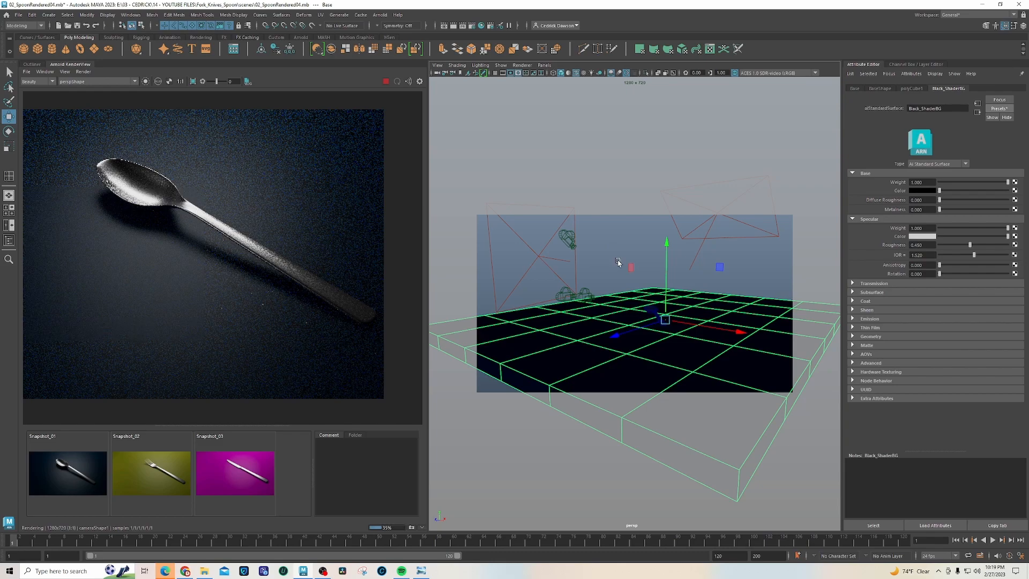
Select the spoon and examine it together with the surrounding light setup from several angles.
left_click(650, 312)
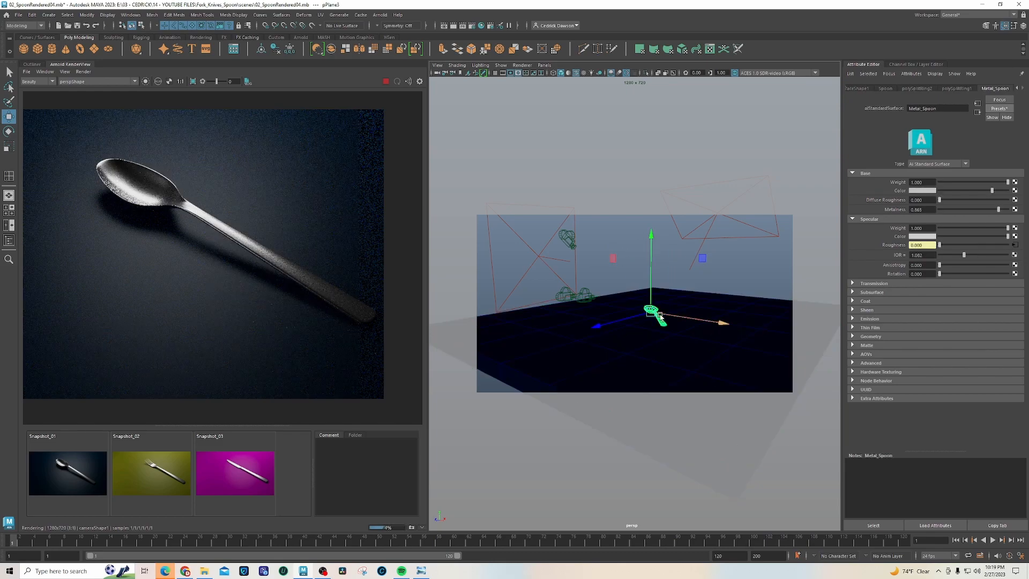
key("f")
mouse_move(657, 320)
left_mouse_down("alt")
mouse_move(681, 330)
mouse_move(673, 324)
left_mouse_up("alt")
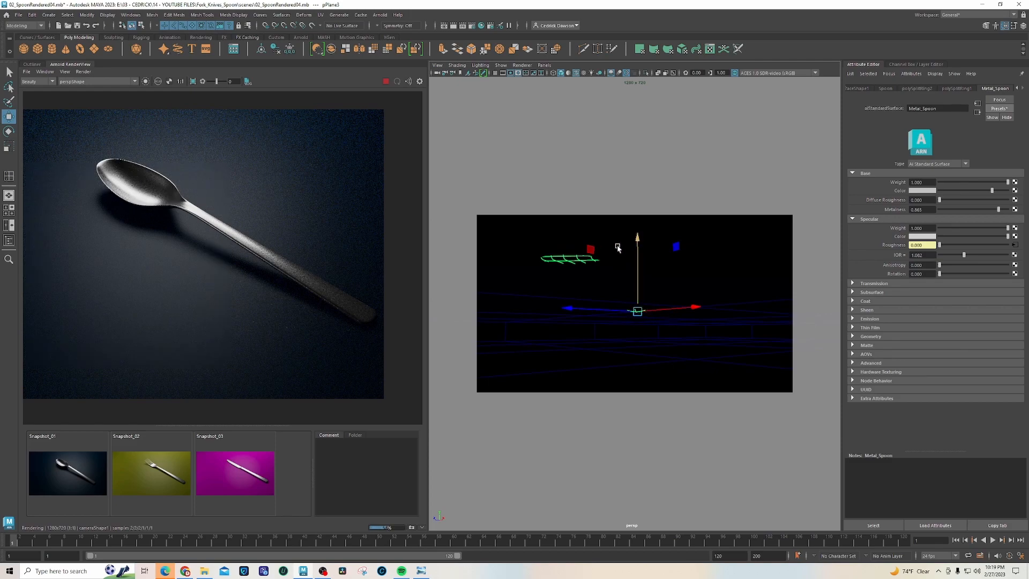
left_click_drag(621, 204, 644, 214, "alt")
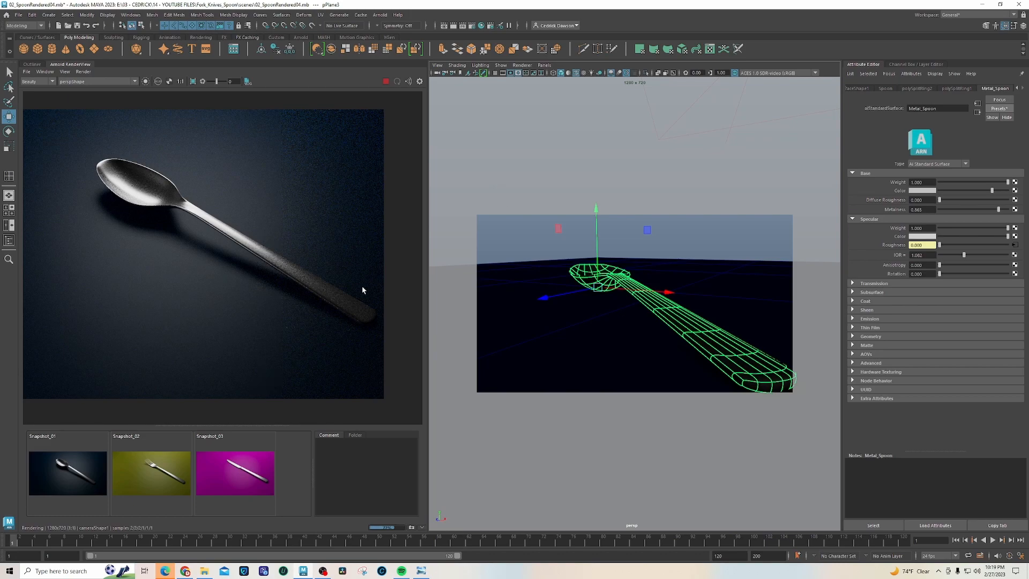
left_click_drag(548, 277, 584, 271, "alt")
right_click_drag(584, 271, 486, 250, "alt")
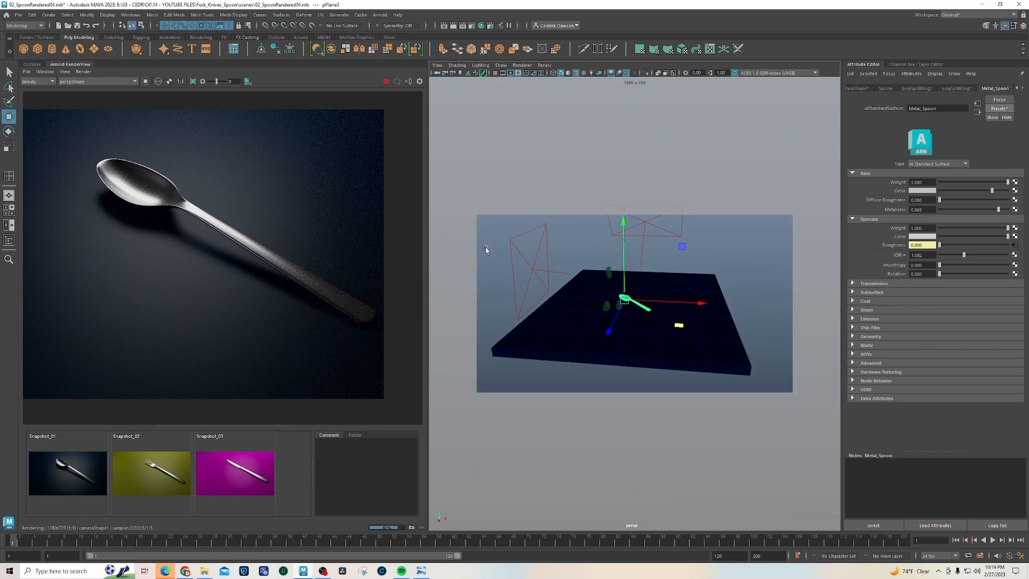
Set the area light standing at the side of the base to 1 Arnold sample and an exposure of 0.
left_click(536, 261)
left_click(921, 294)
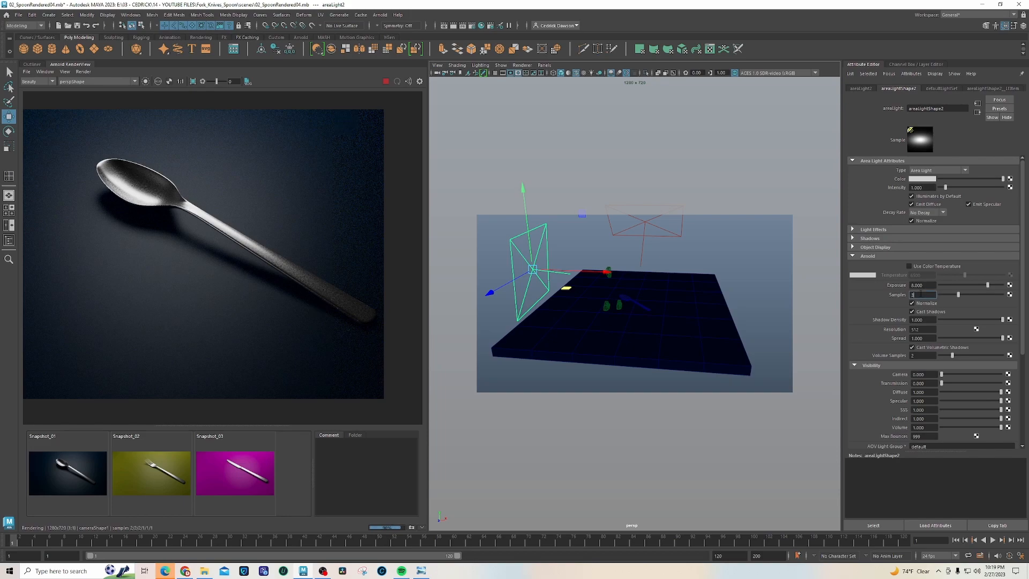
type("1")
double_click(931, 285)
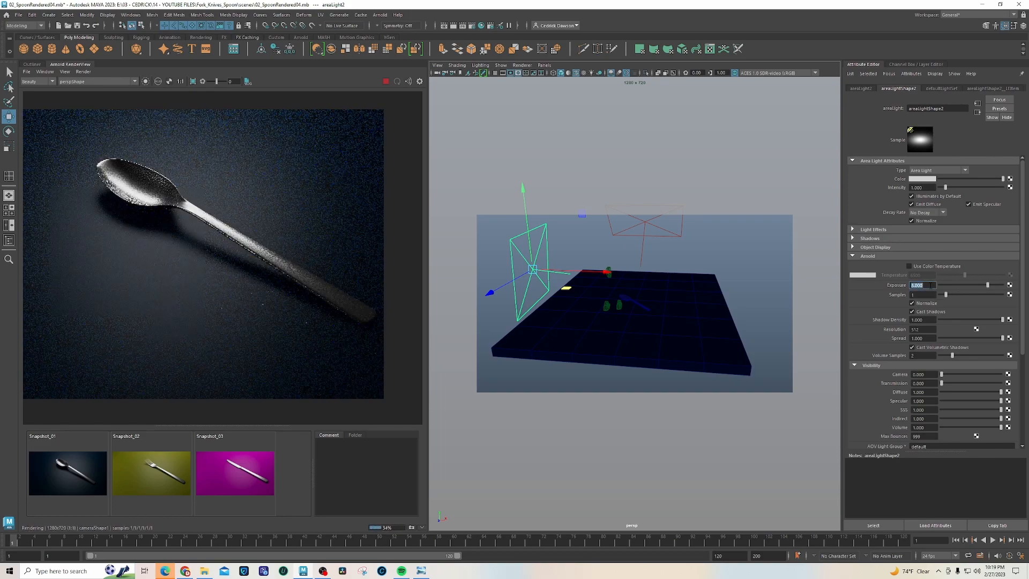
type("0")
key("Return")
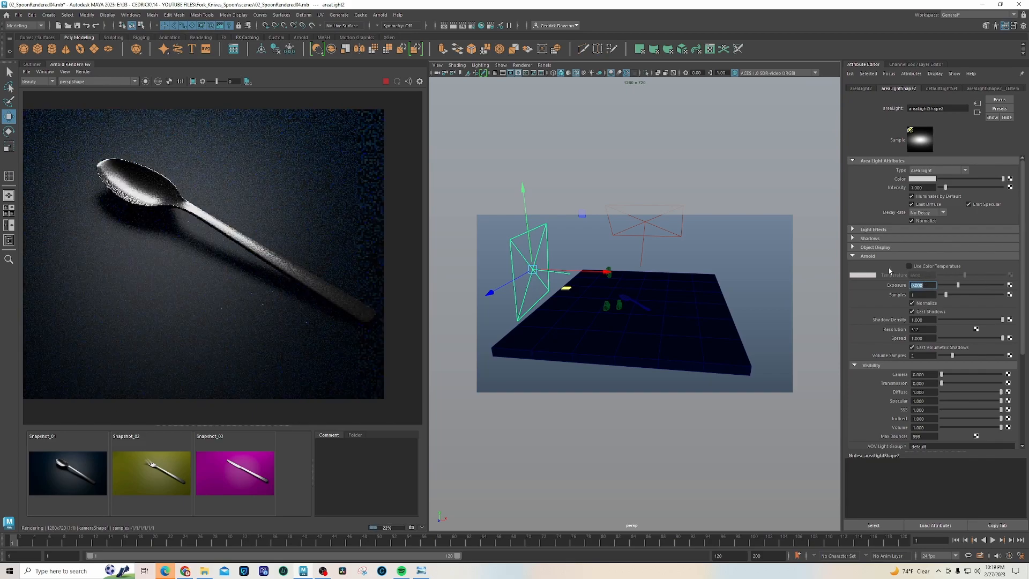
Set the overhead area light's Arnold samples to 1 and try an exposure of 3.
left_click(627, 223)
double_click(928, 296)
key("Return")
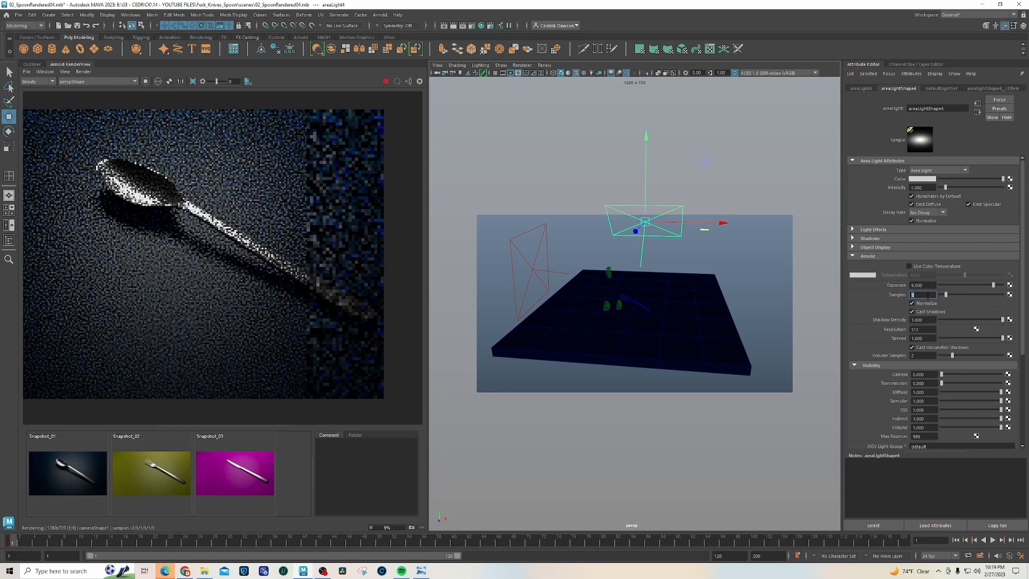
double_click(926, 285)
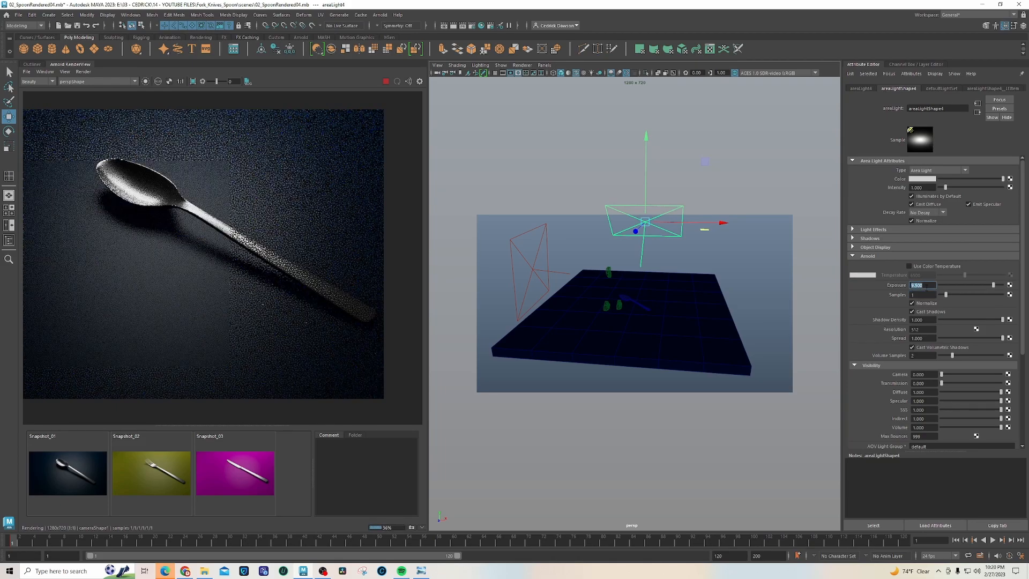
type("3")
key("Return")
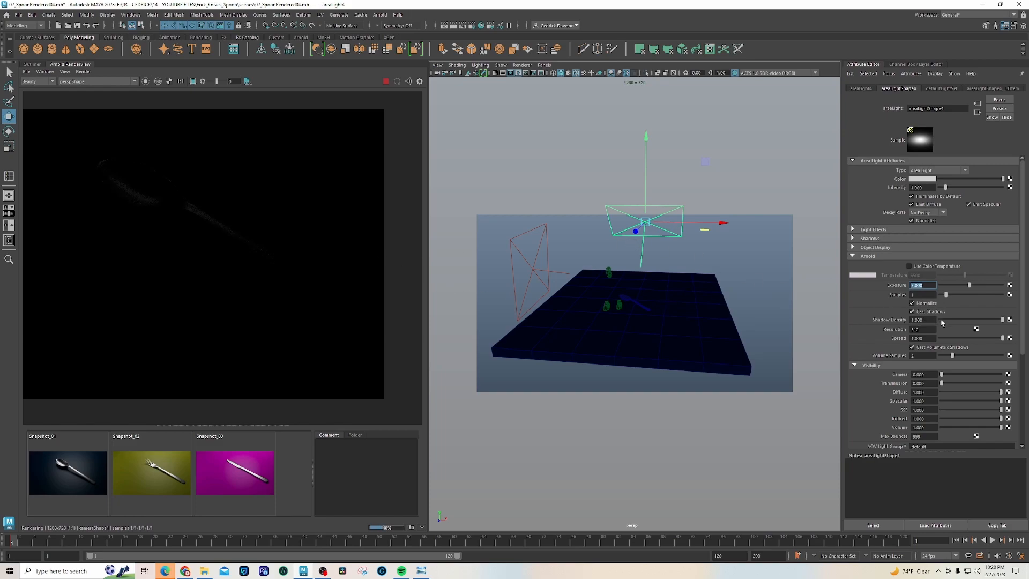
Bring the overhead area light's exposure back up and set it to 9.5.
left_click_drag(969, 286, 992, 286)
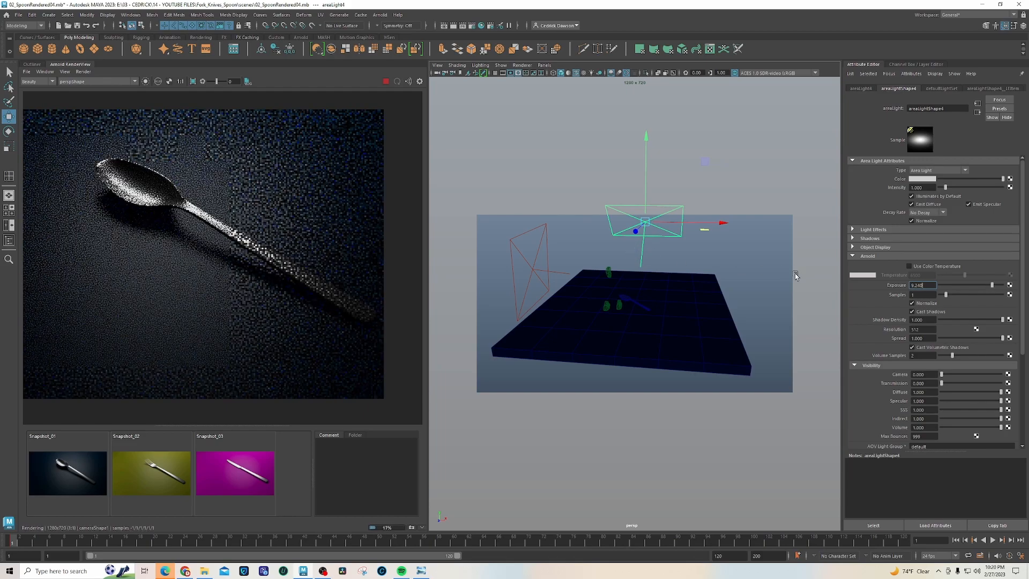
double_click(931, 285)
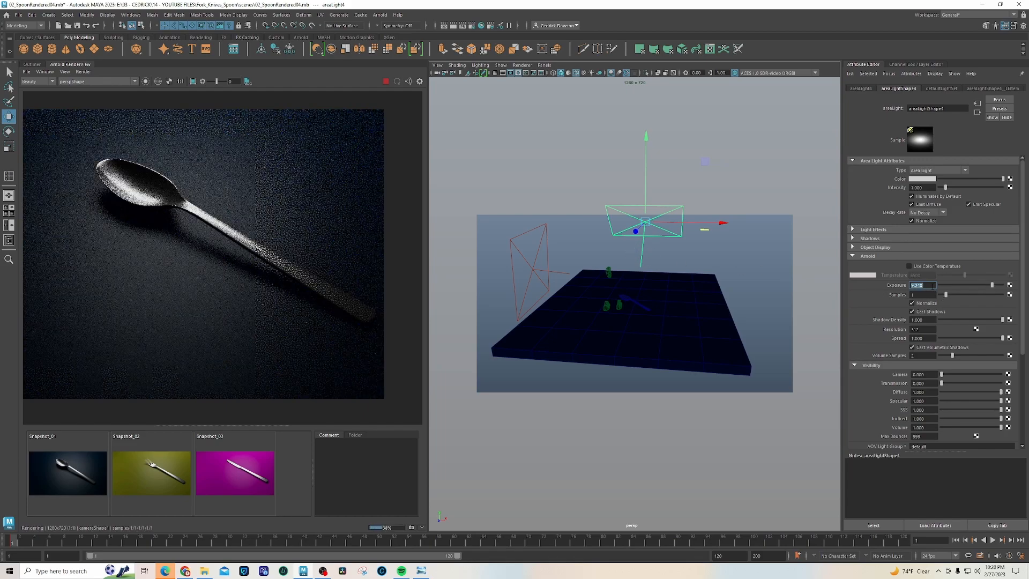
type("9.5")
key("Return")
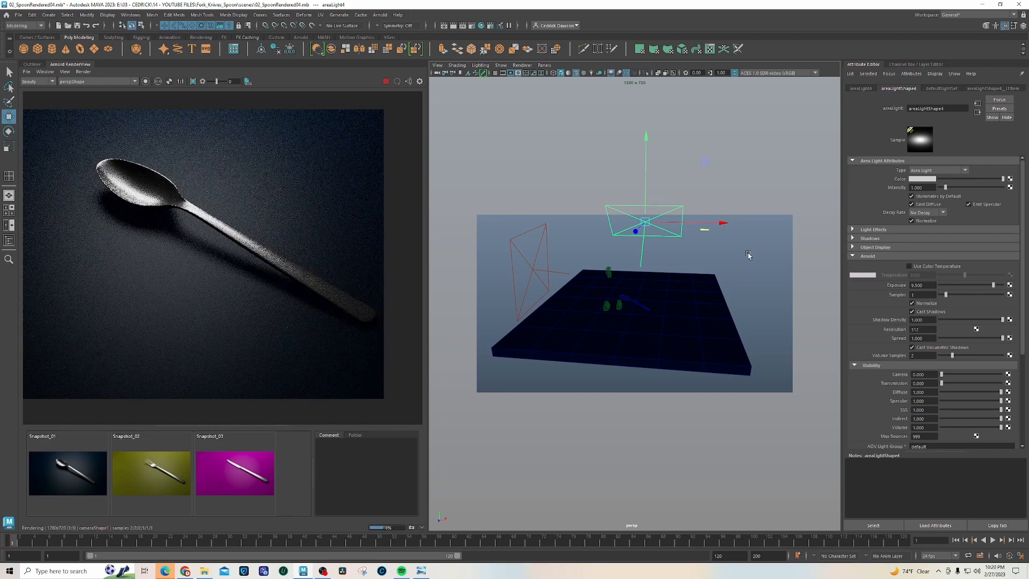
Try the overhead area light at different horizontal distances from the spoon to compare the effect on the render.
mouse_move(717, 245)
left_mouse_down("alt")
mouse_move(634, 243)
mouse_move(713, 244)
left_mouse_up("alt")
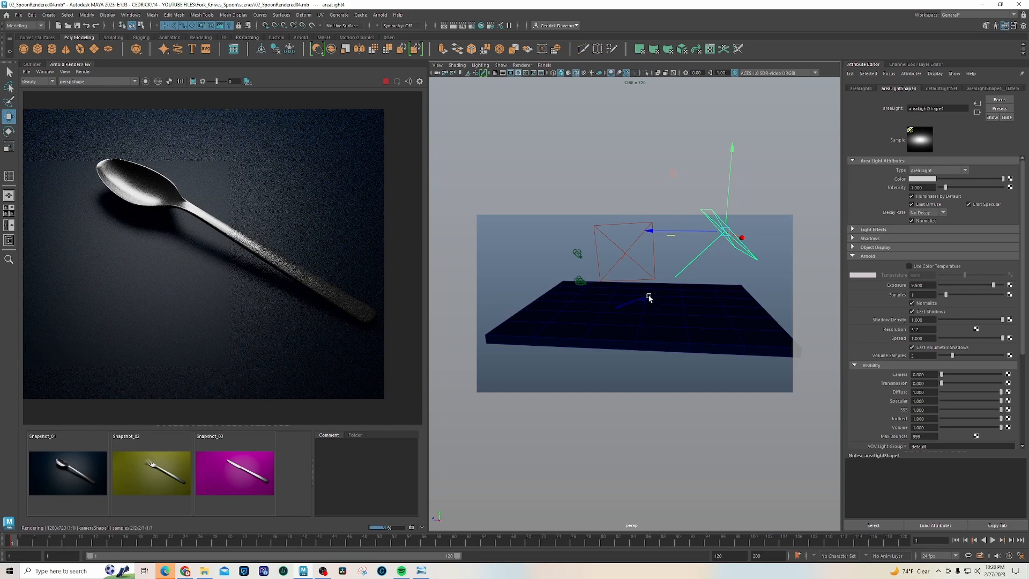
left_click(643, 299)
left_click(726, 232)
left_click_drag(711, 263, 713, 239, "alt")
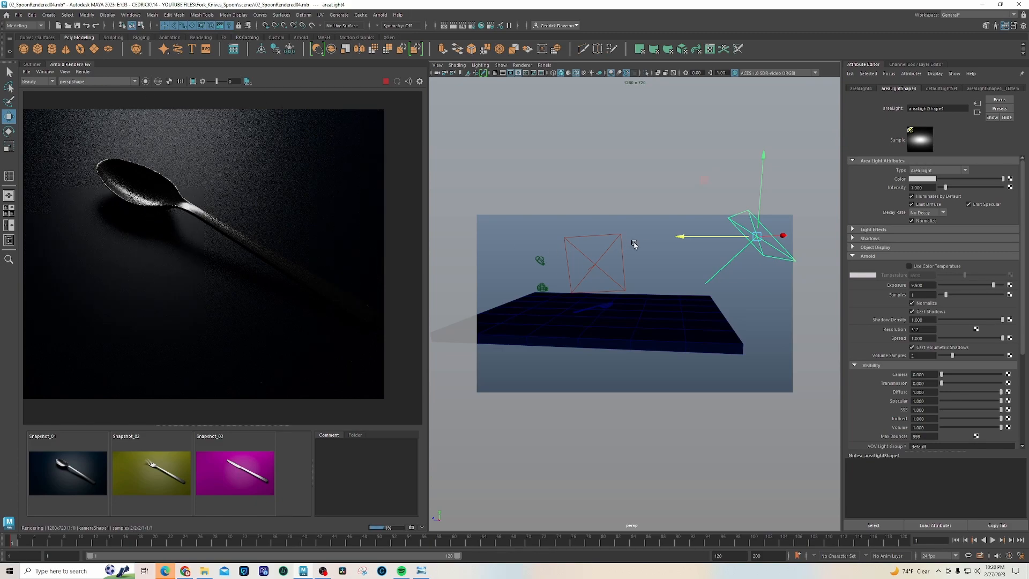
left_click_drag(682, 236, 557, 259)
scroll(314, 252, "down", 2)
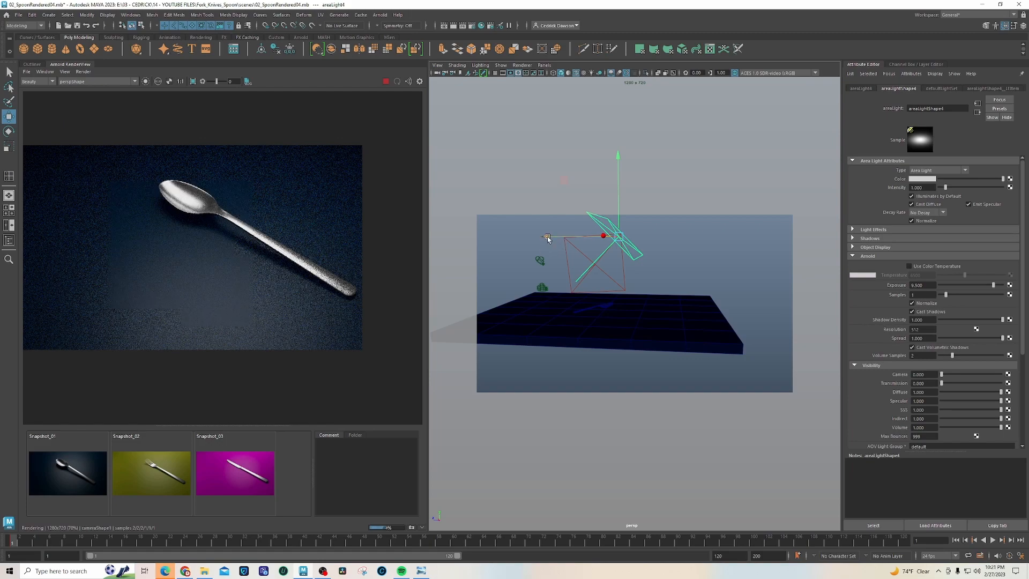
left_click_drag(548, 238, 582, 237)
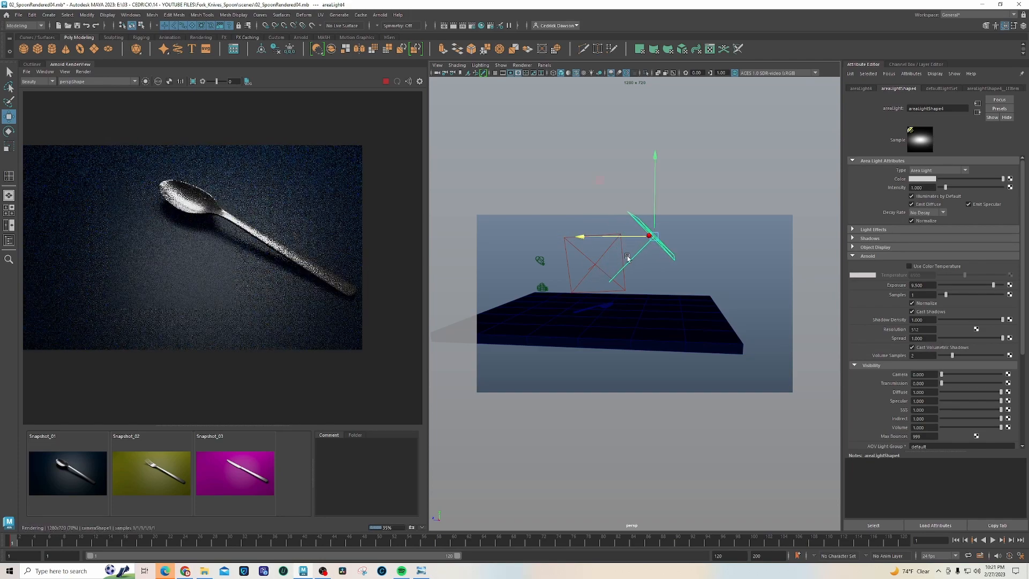
left_click_drag(588, 238, 595, 240)
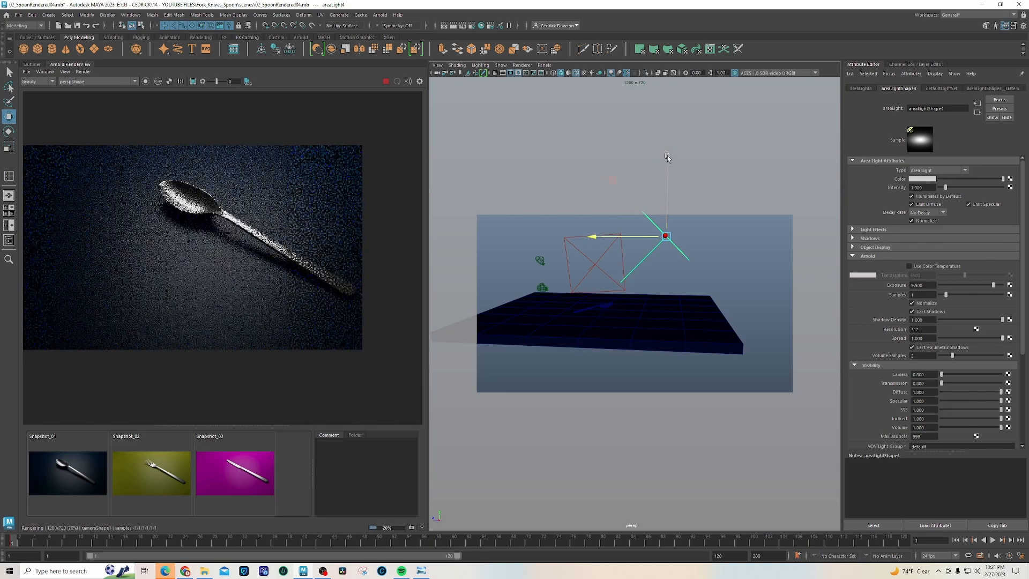
Try the overhead area light higher, farther back and lower, and restore its keyed transform at frame 1.
left_click_drag(667, 155, 673, 87)
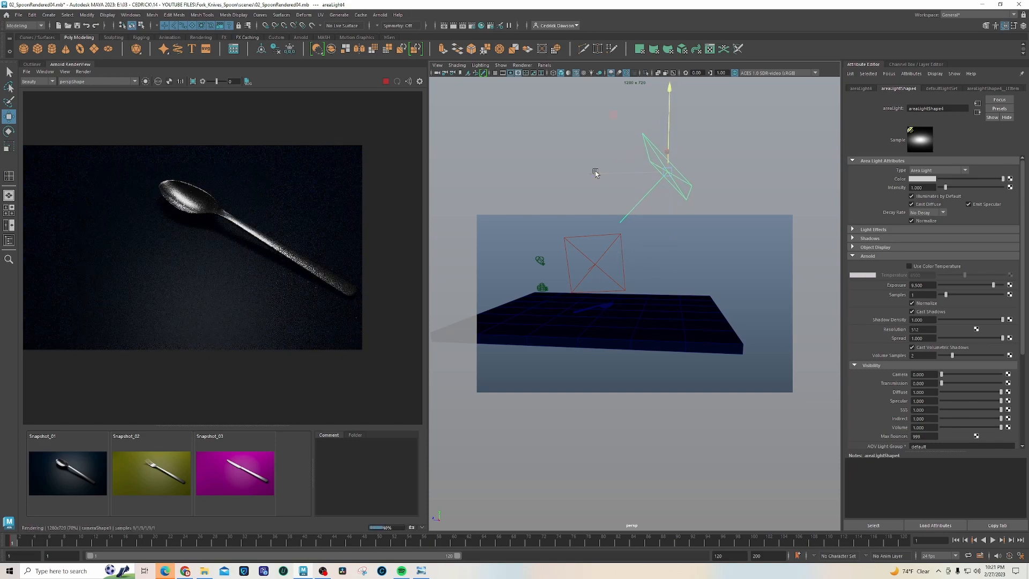
left_click_drag(597, 172, 613, 173)
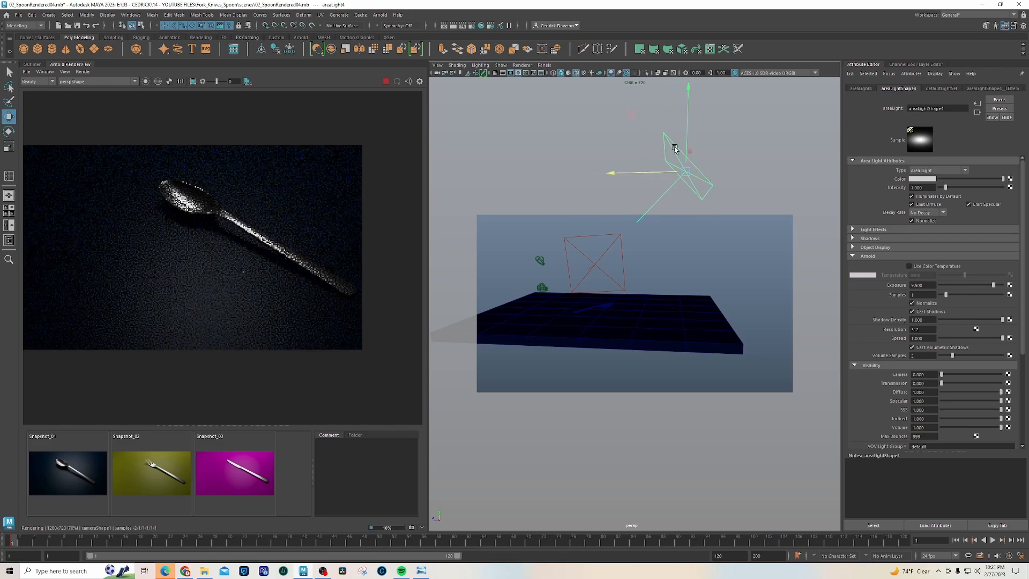
left_click_drag(634, 114, 622, 183)
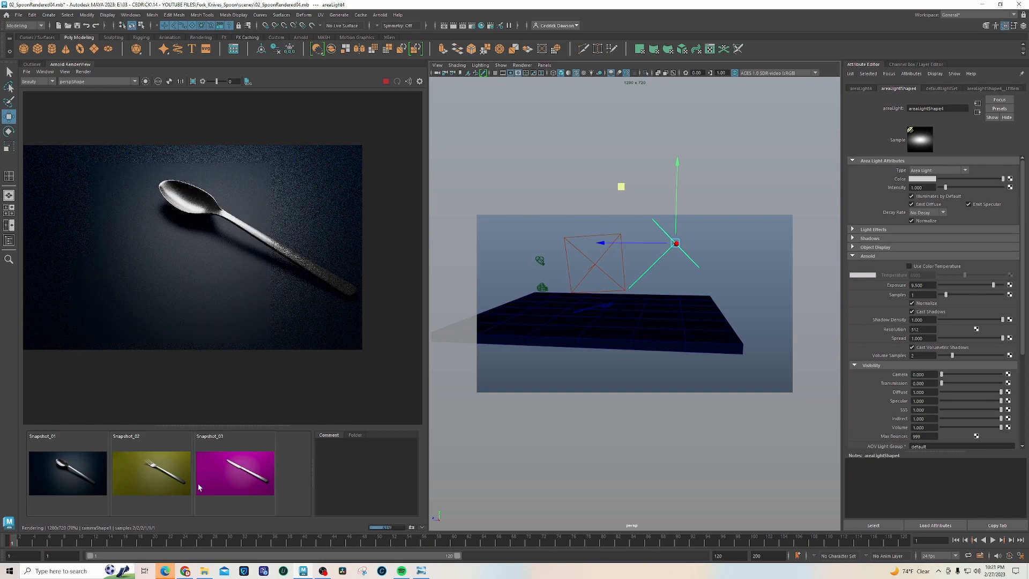
left_click(1023, 25)
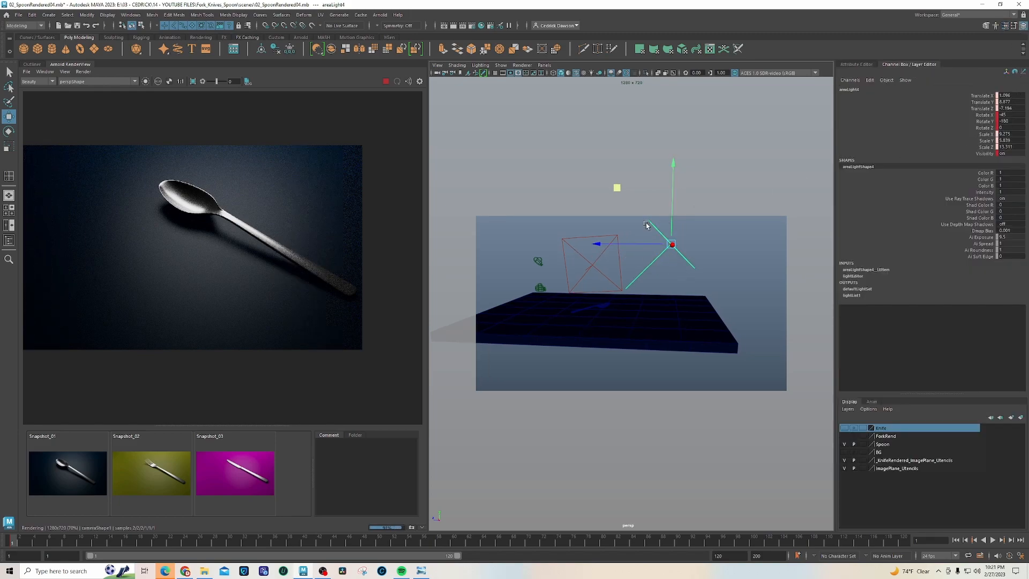
left_click(14, 541)
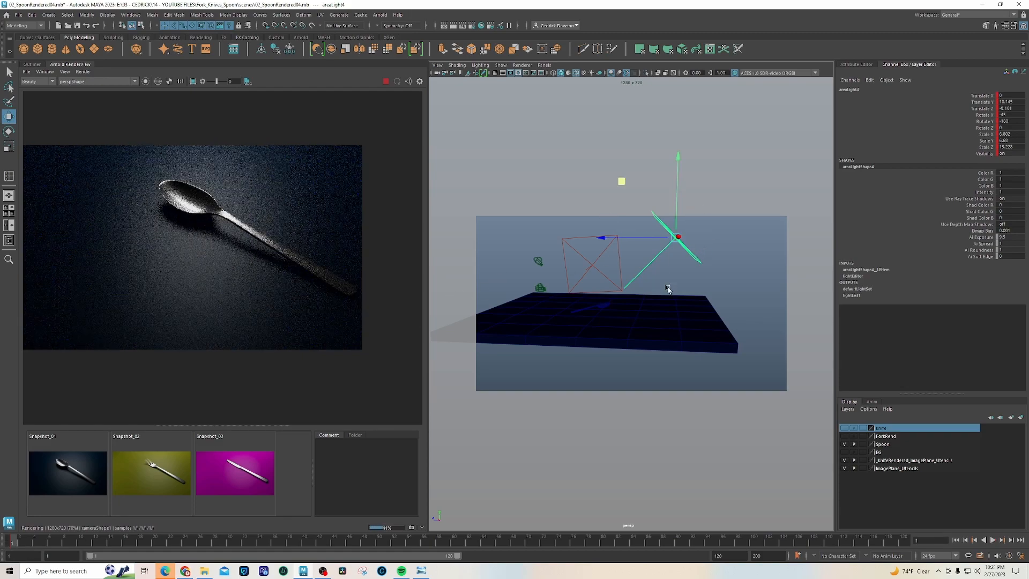
Inspect the enlarged spoon render and set the side area light's Arnold exposure to 8.5.
left_click(595, 260)
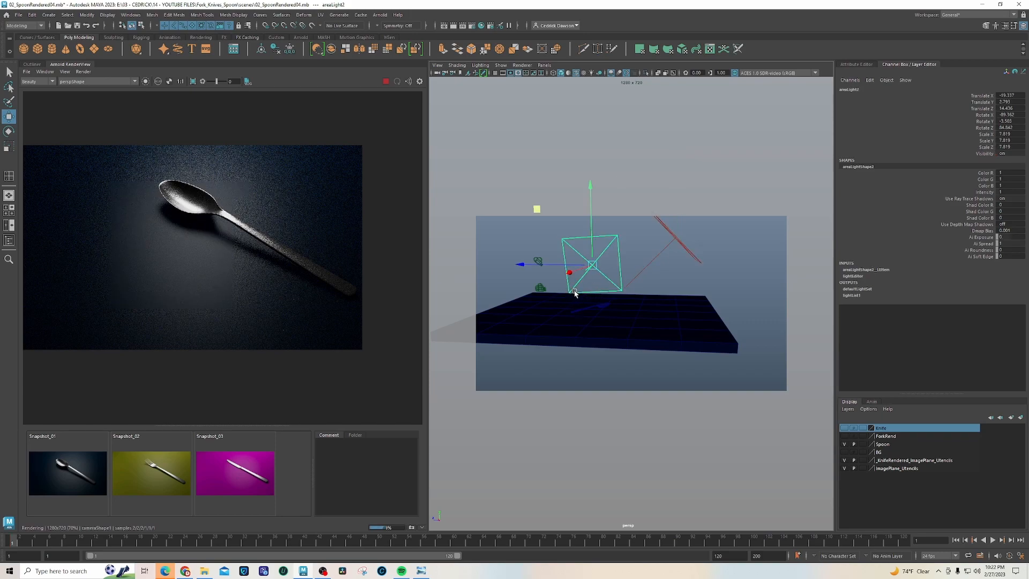
scroll(227, 243, "up", 2)
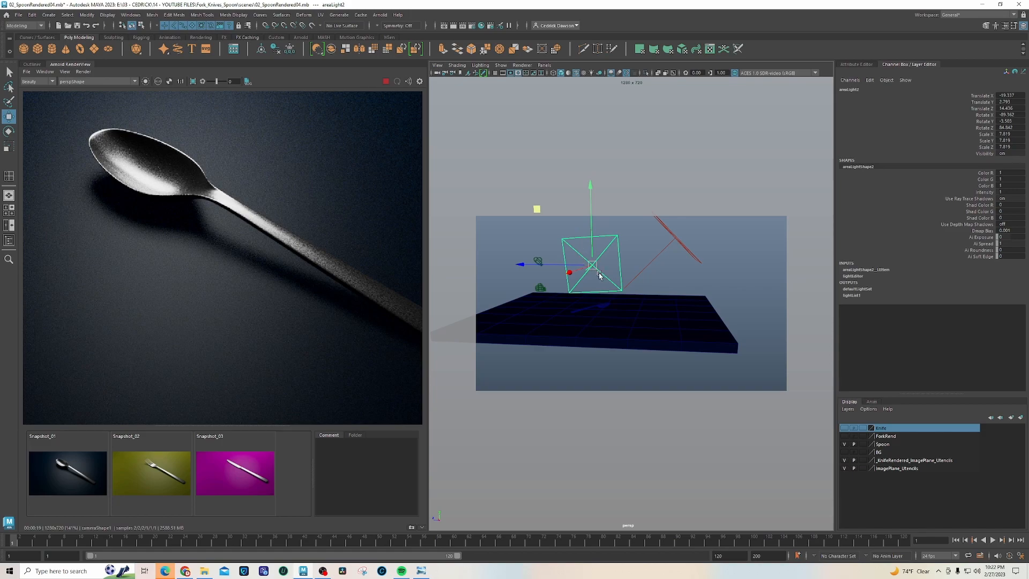
left_click(694, 253)
left_click(577, 251)
left_click(1013, 27)
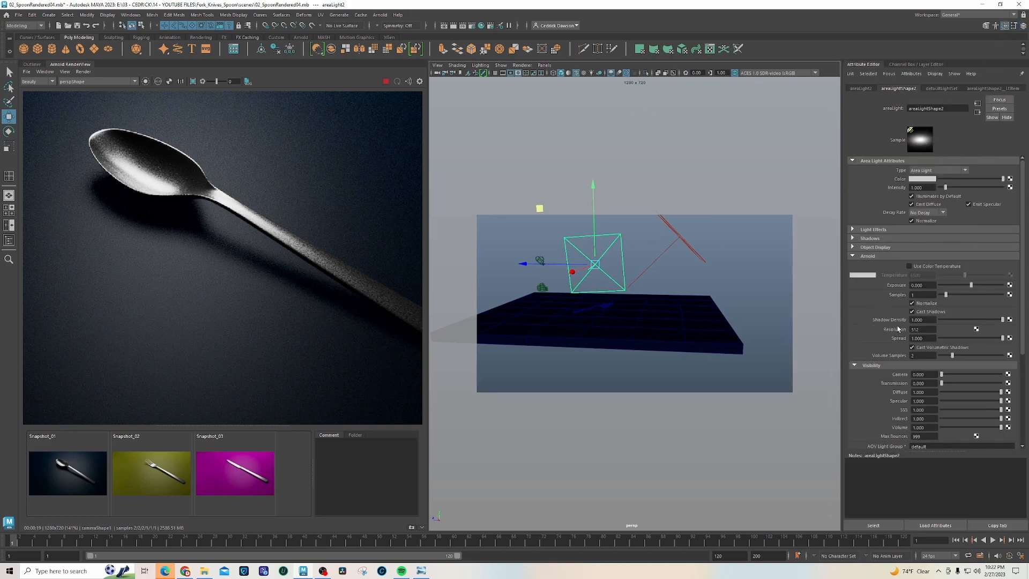
left_click(927, 286)
type("8.5")
key("Return")
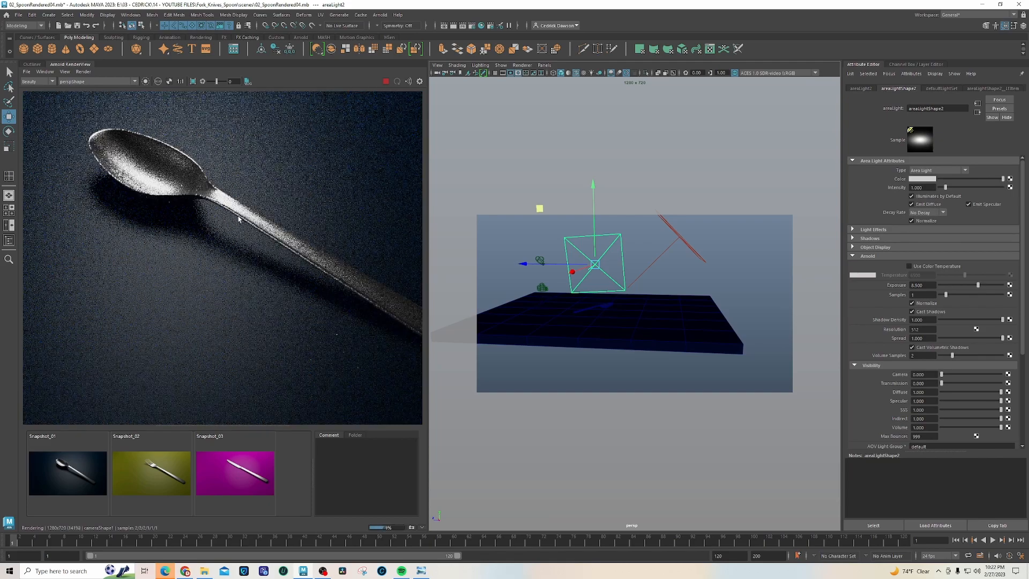
Define a crop region in the Arnold render around the spoon's neck and the lower edge of its bowl.
left_click(193, 81)
left_click_drag(119, 180, 324, 293)
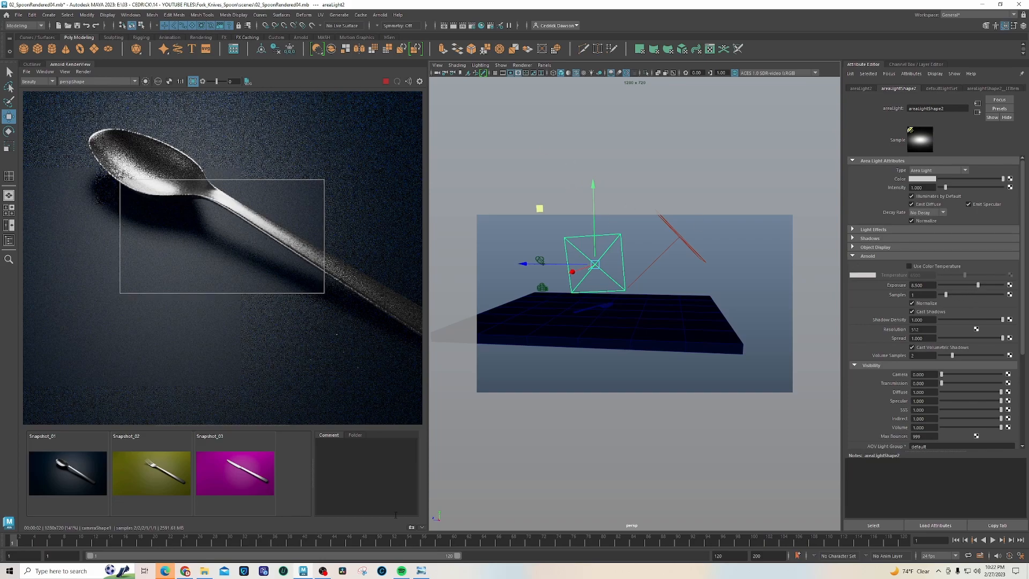
Store a snapshot of the cropped render, set the side area light's Arnold exposure to -5, and store a second snapshot.
left_click(411, 528)
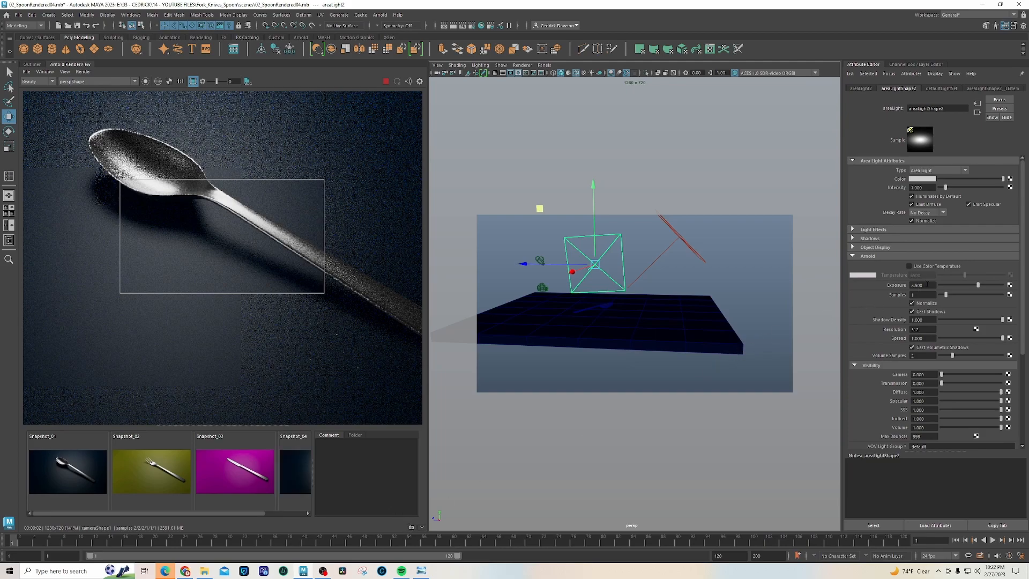
left_click_drag(978, 285, 939, 285)
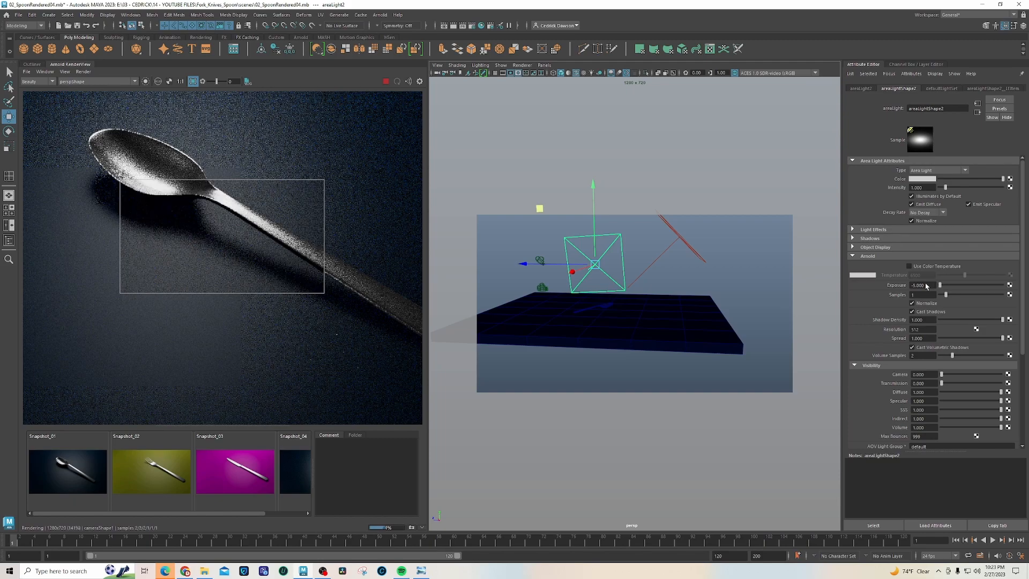
left_click(411, 527)
Compare Snapshot_04 and Snapshot_05 to examine the side area light's effect on the spoon's lower edge.
left_click_drag(214, 513, 300, 515)
left_click(262, 480)
left_click(210, 474)
left_click(238, 468)
left_click(225, 472)
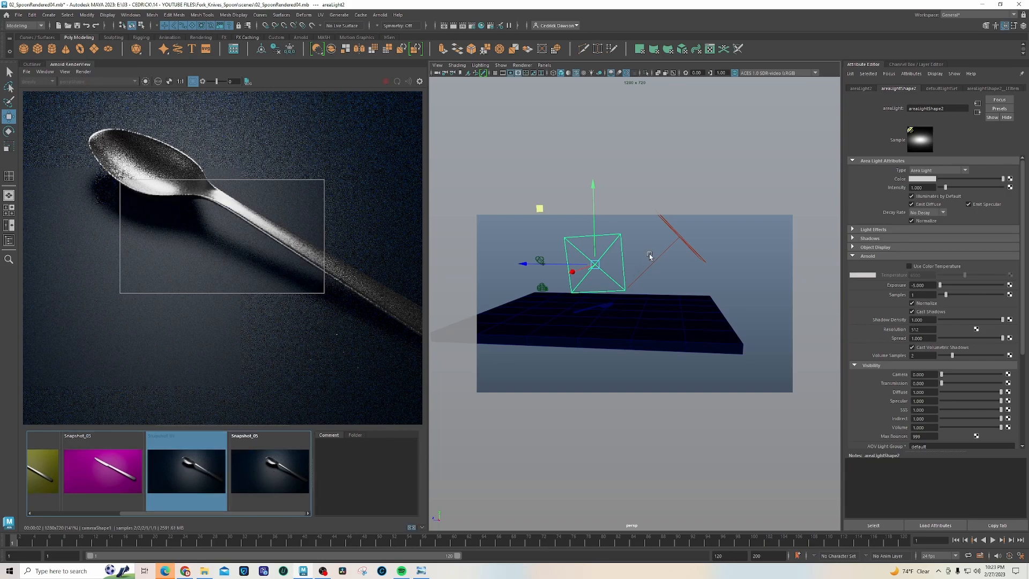
left_click(271, 478)
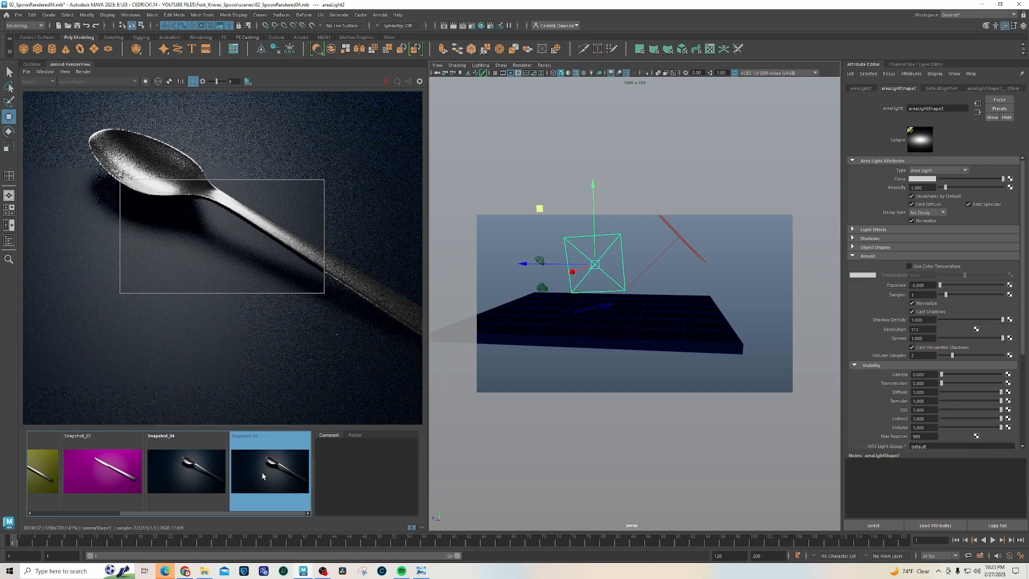
left_click(195, 467)
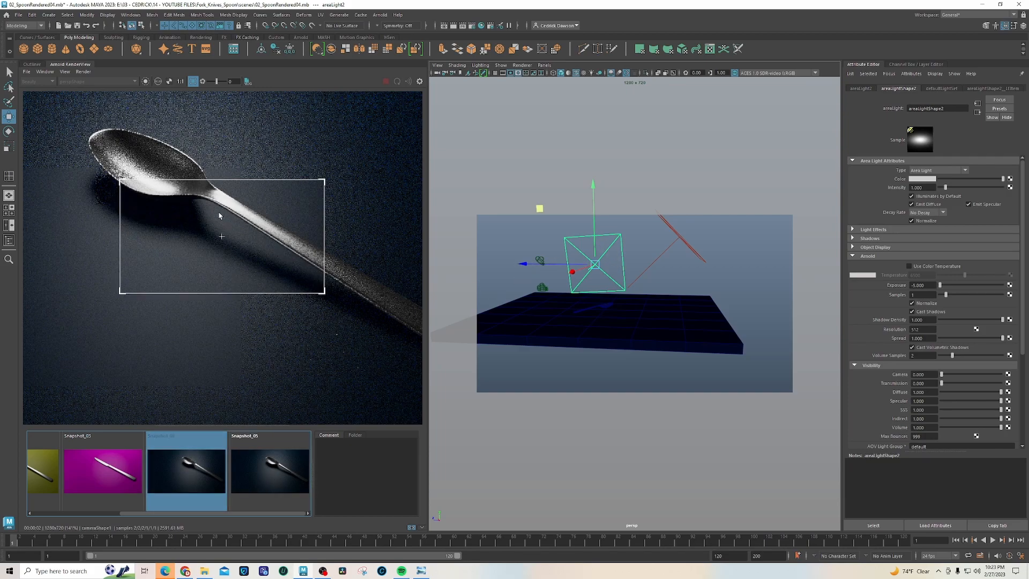
Try the side area light in red and green with its Arnold exposure at about 9.7 to reveal where its light falls.
left_click(927, 179)
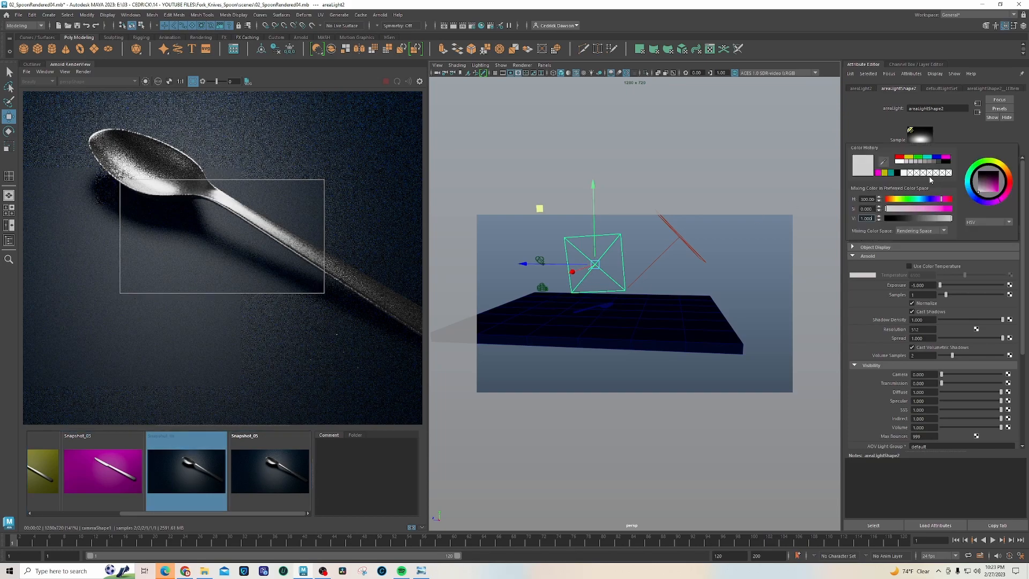
left_click(901, 157)
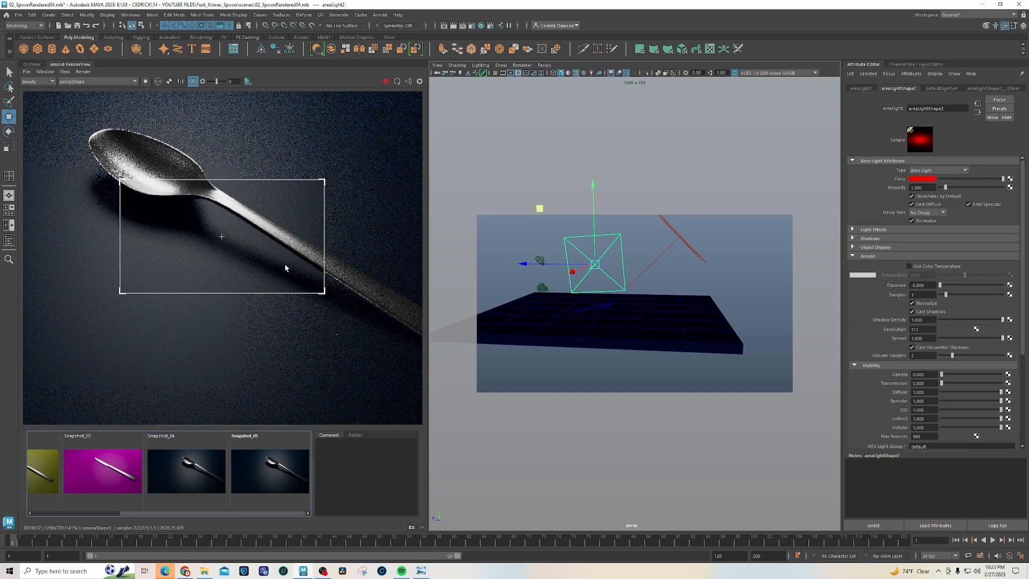
left_click_drag(941, 286, 981, 284)
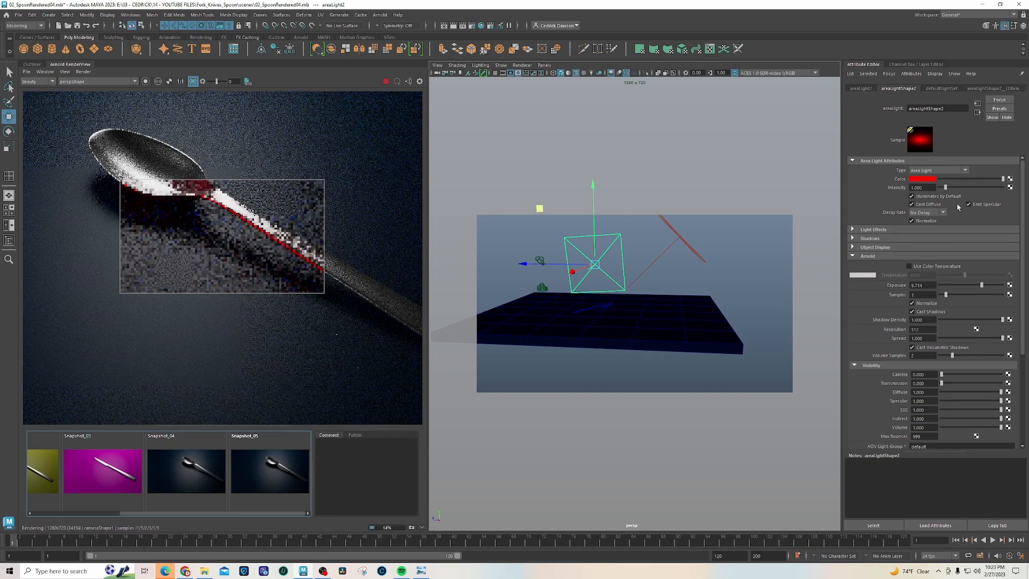
left_click(922, 179)
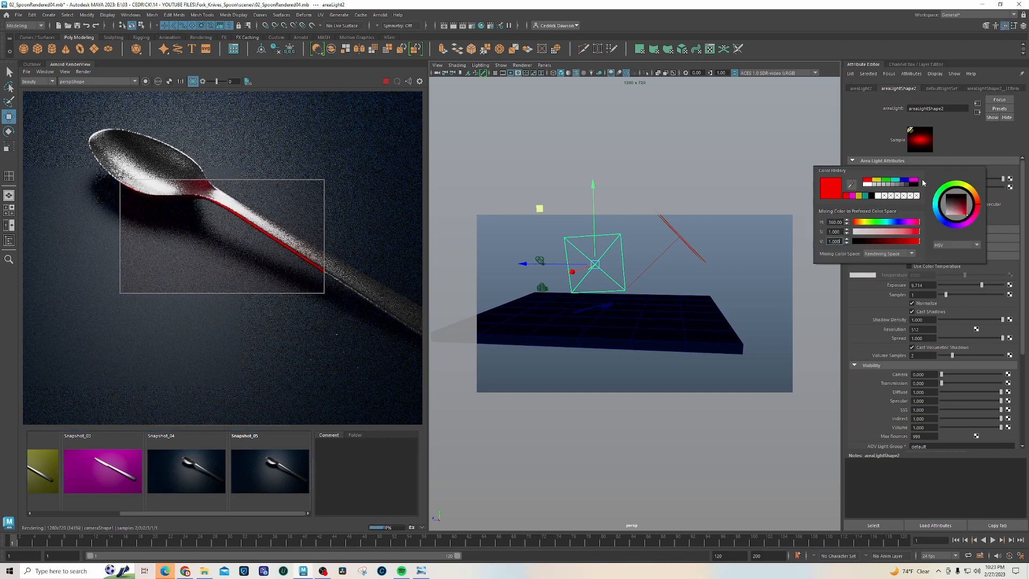
left_click(888, 180)
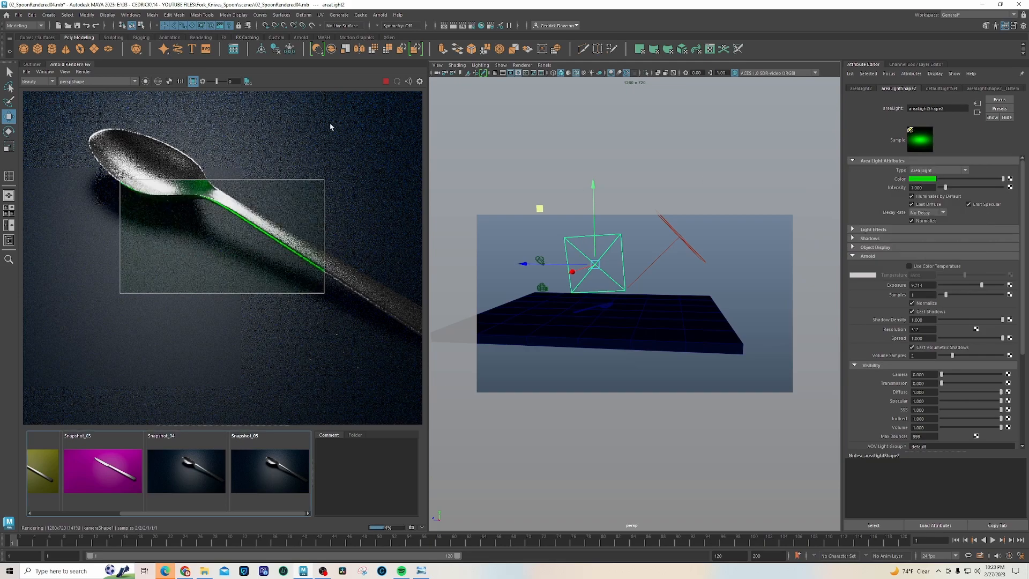
Turn off the crop region and show the full spoon render at 1:1 scale.
left_click(192, 81)
left_click(180, 81)
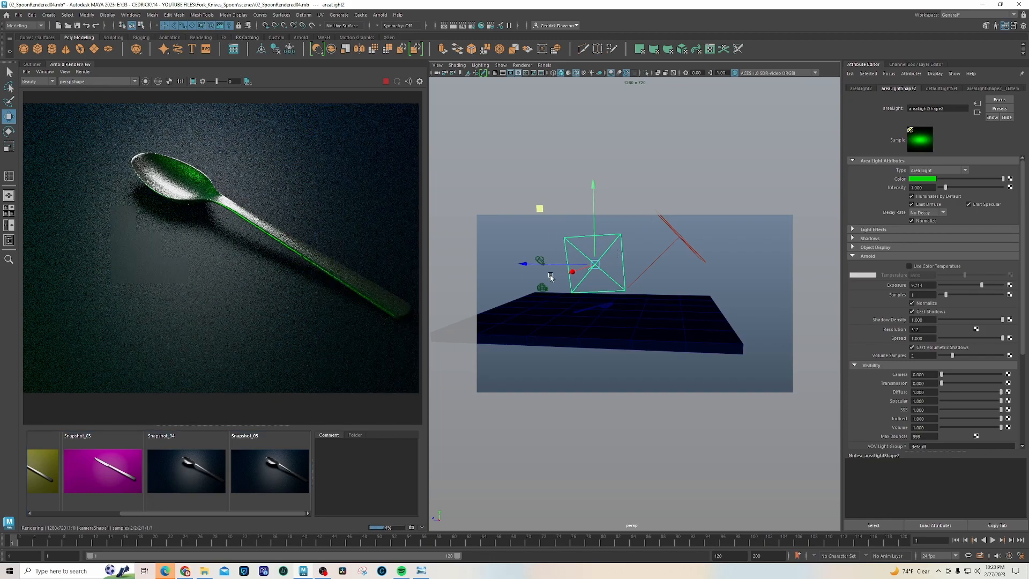
Try a different rotation for the green side area light and undo it.
key("e")
mouse_move(582, 213)
left_mouse_down()
mouse_move(557, 332)
mouse_move(556, 319)
left_mouse_up()
key("ctrl+z")
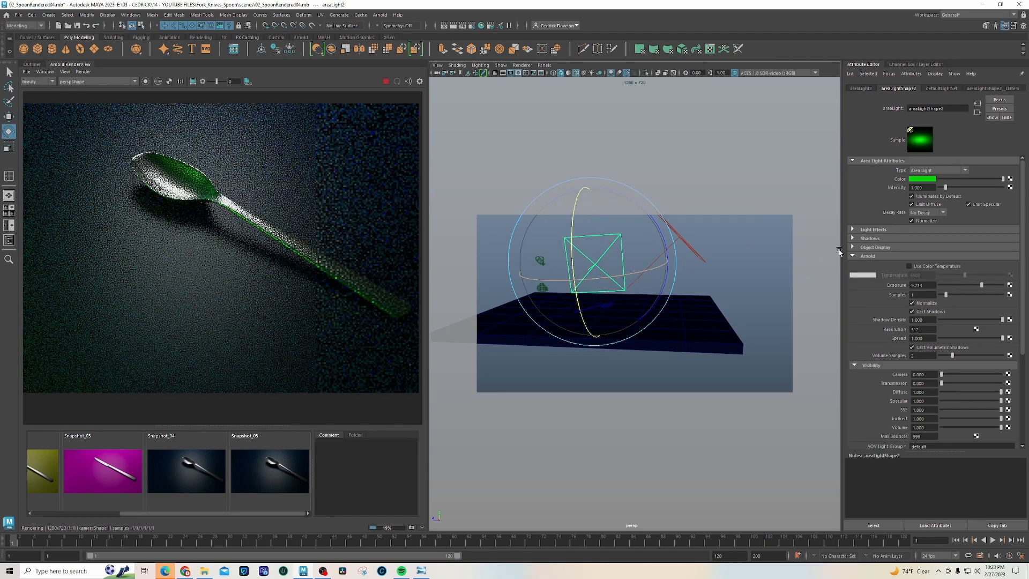
Return the side area light's color to neutral white and set its Arnold exposure to 8.5.
left_click_drag(948, 179, 1015, 189)
left_click(923, 285)
type("8.5")
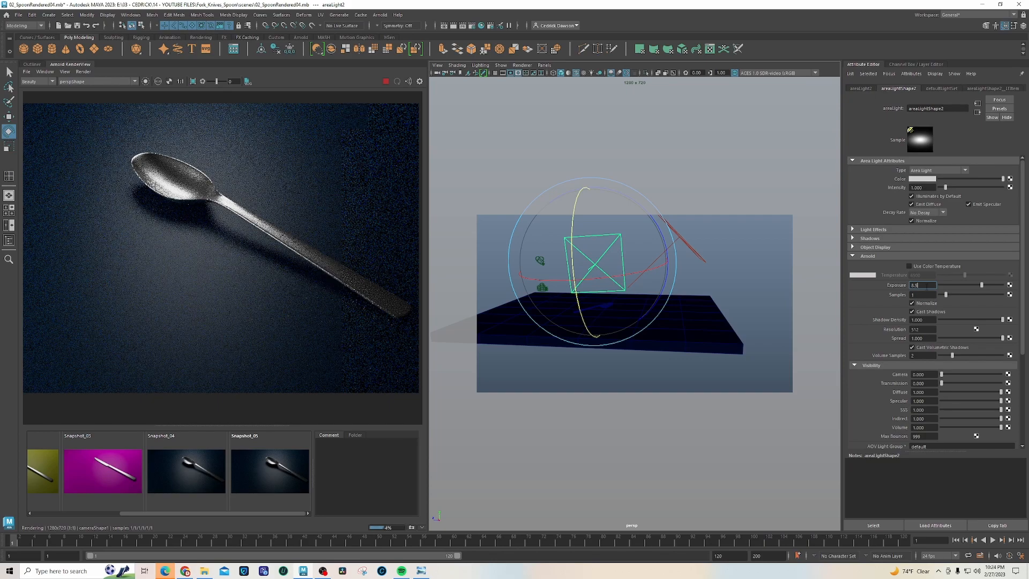
key("Return")
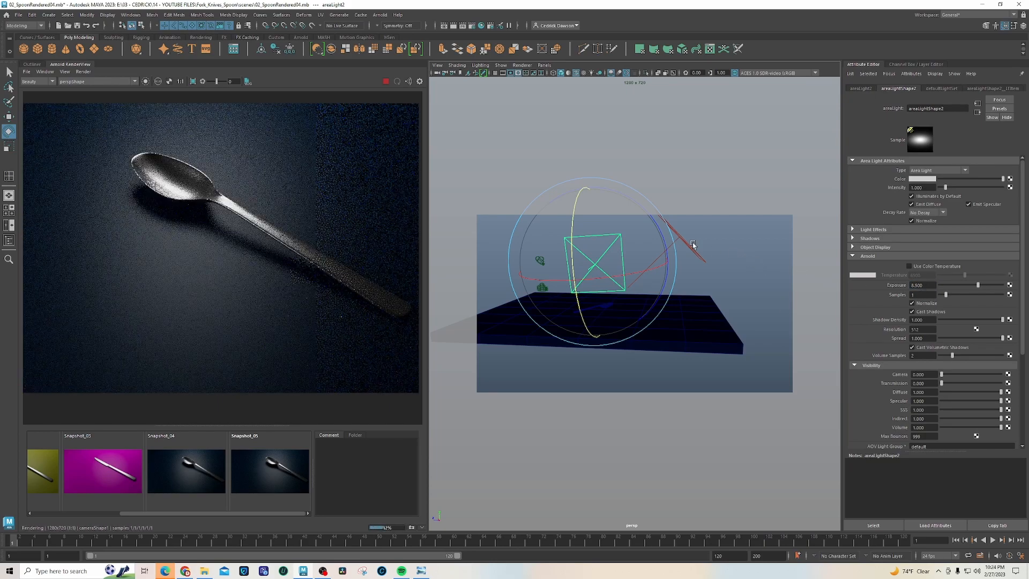
Try scaling the overhead area light up uniformly to several times its size to compare the effect on the render.
left_click(692, 256)
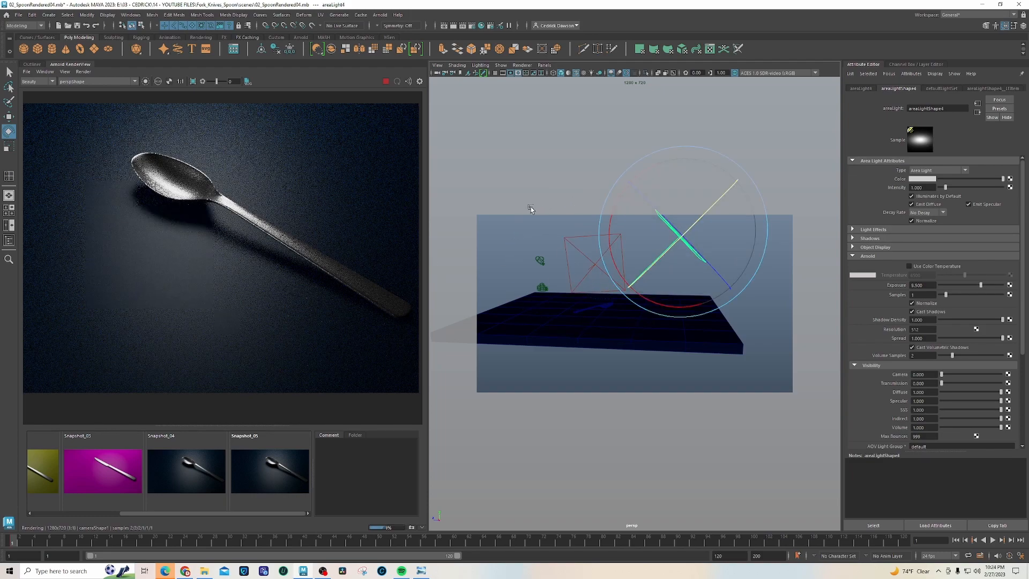
key("r")
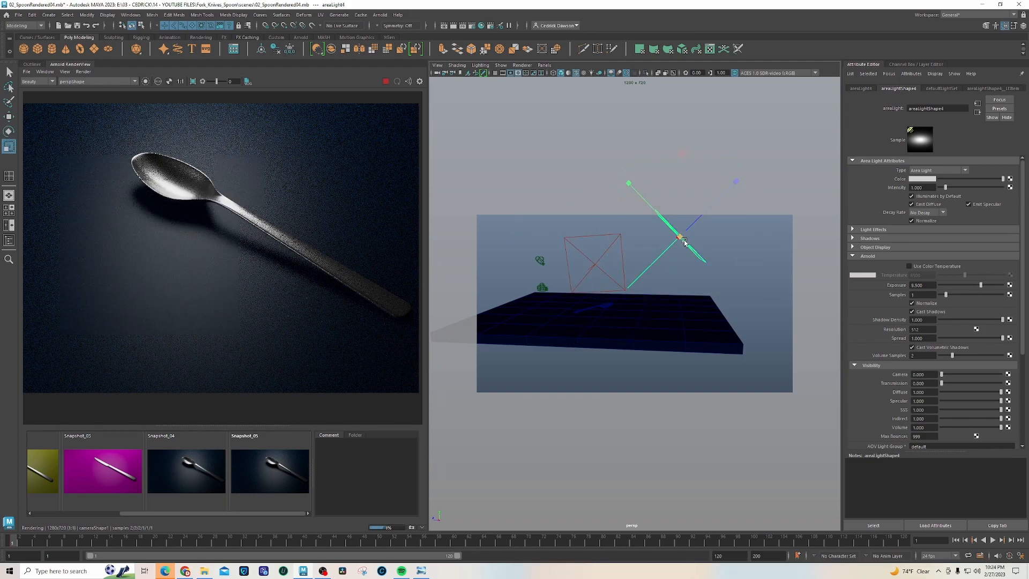
left_click_drag(679, 254, 928, 238, "alt")
left_click_drag(671, 230, 705, 218, "alt")
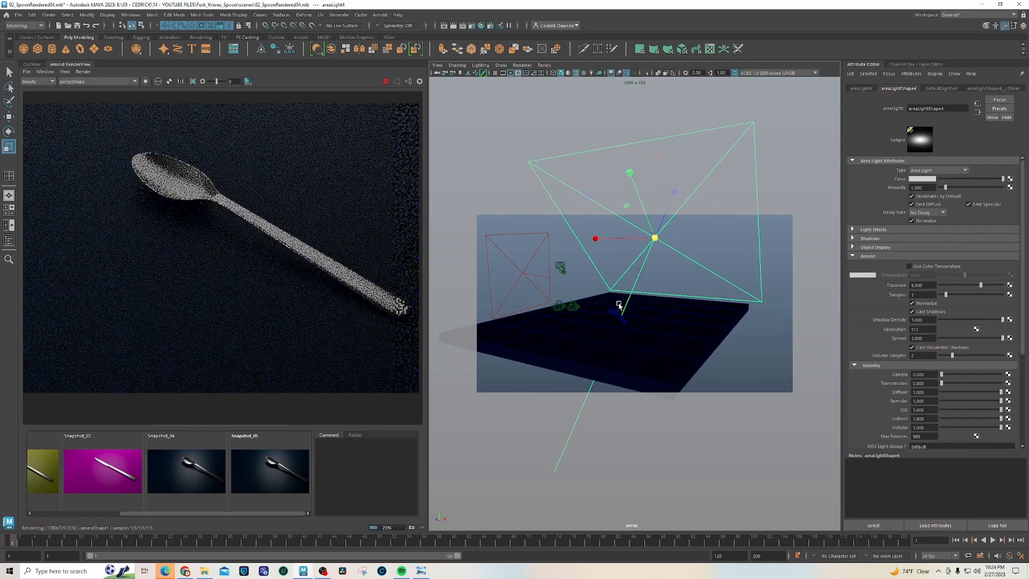
left_click_drag(663, 314, 671, 312, "alt")
left_click_drag(686, 264, 660, 262, "alt")
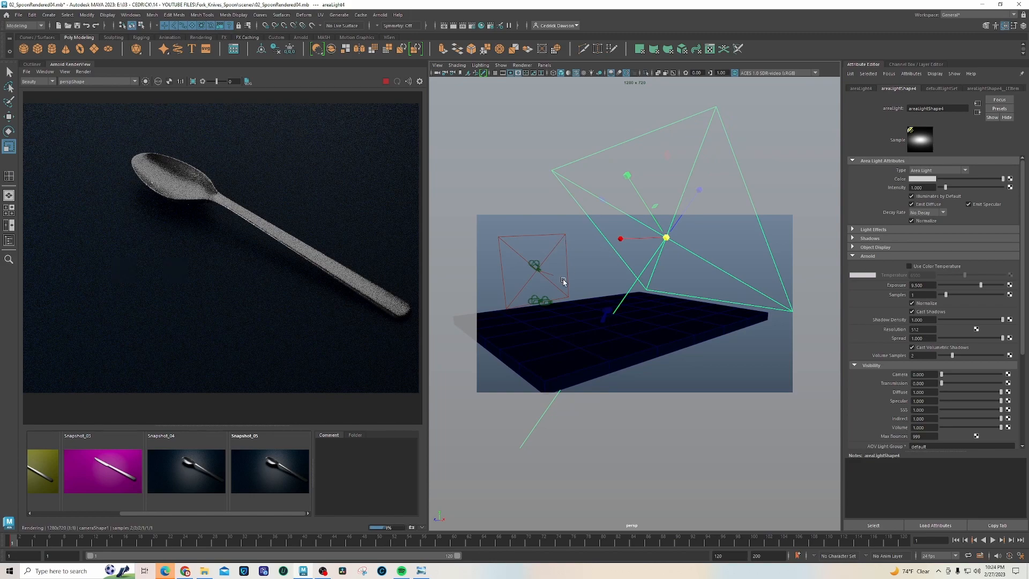
Set the enlarged overhead light's Arnold exposure to 12 and lower it to about 10.6.
left_click(925, 288)
type("12")
key("Return")
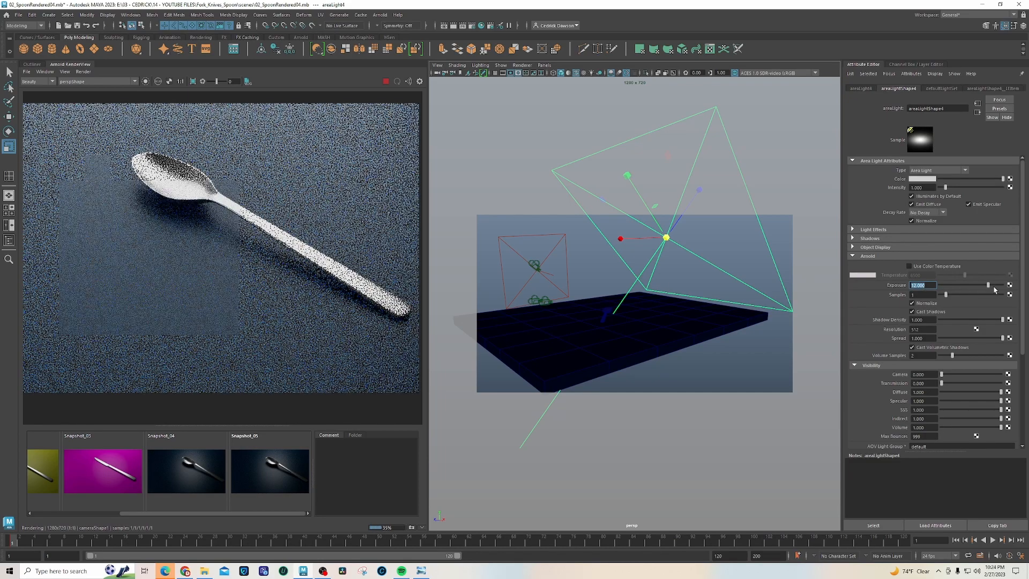
left_click_drag(988, 287, 984, 288)
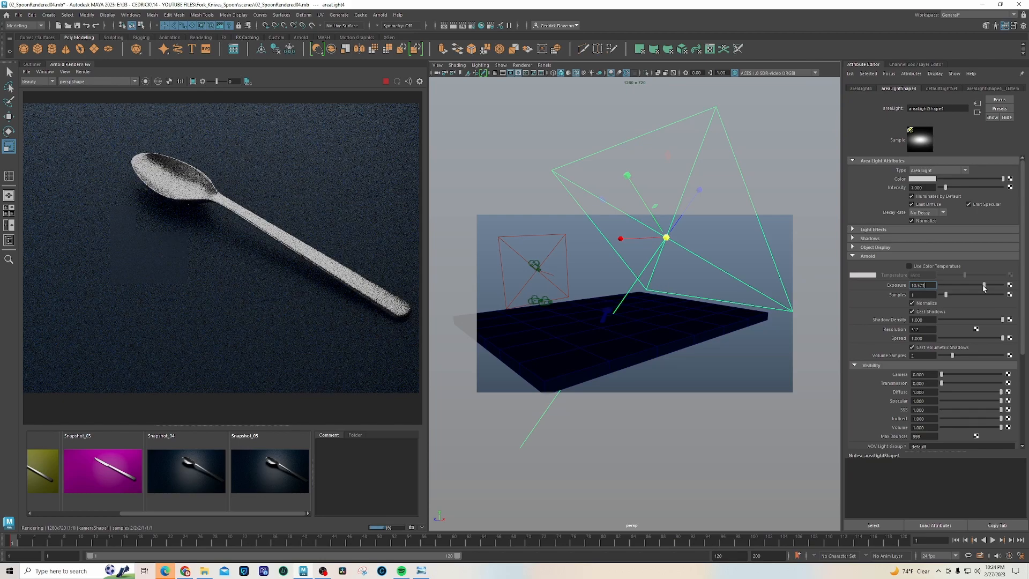
left_click(984, 289)
Display Snapshot_01 in the render view to compare its spoon lighting with the current render.
left_click_drag(155, 510, 61, 515)
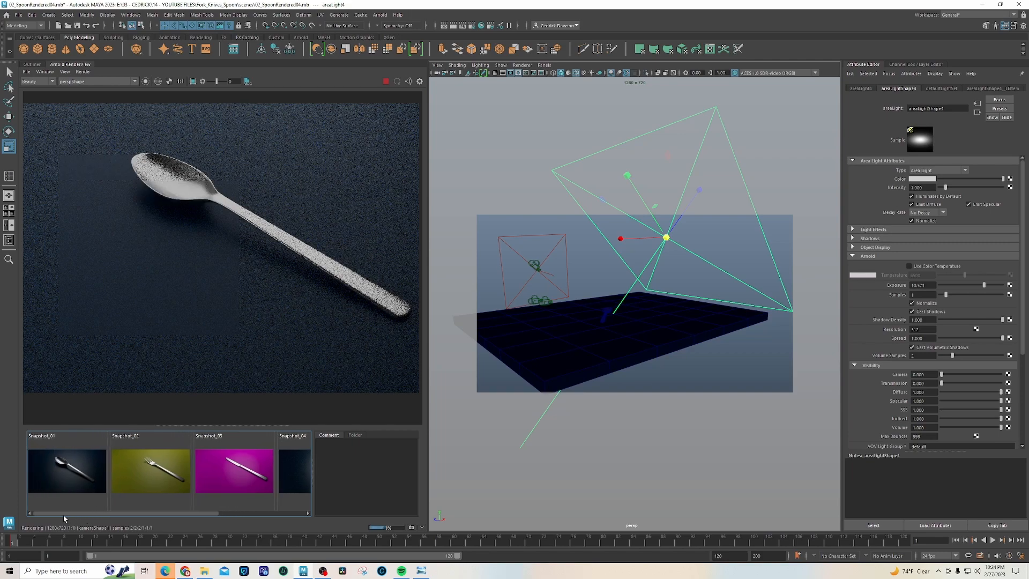
left_click(60, 476)
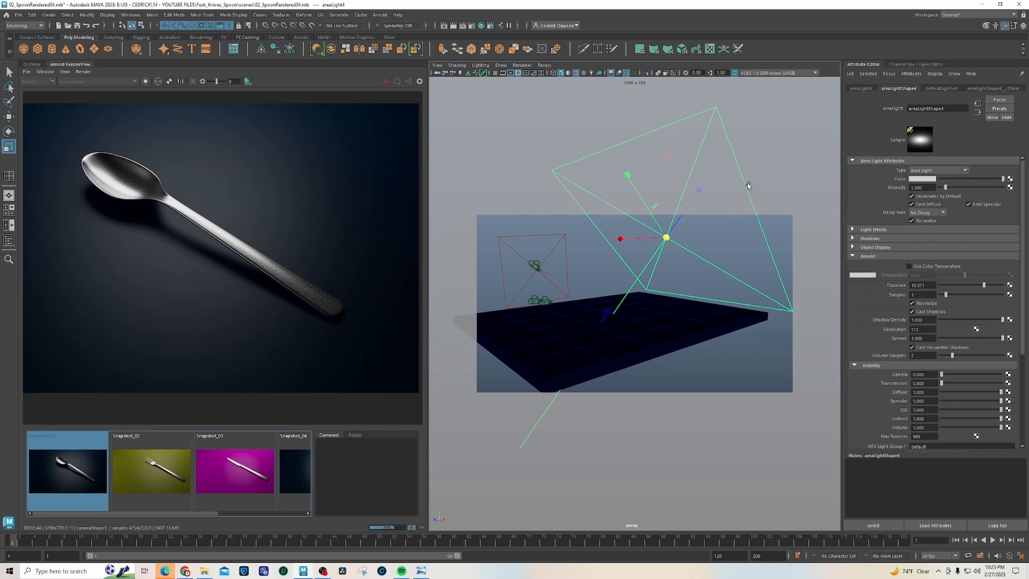
Undo the overhead area light's enlargement and exposure changes, and return from the snapshot to the live render.
key("ctrl+z")
key("ctrl+z")
key("ctrl+z")
key("ctrl+z")
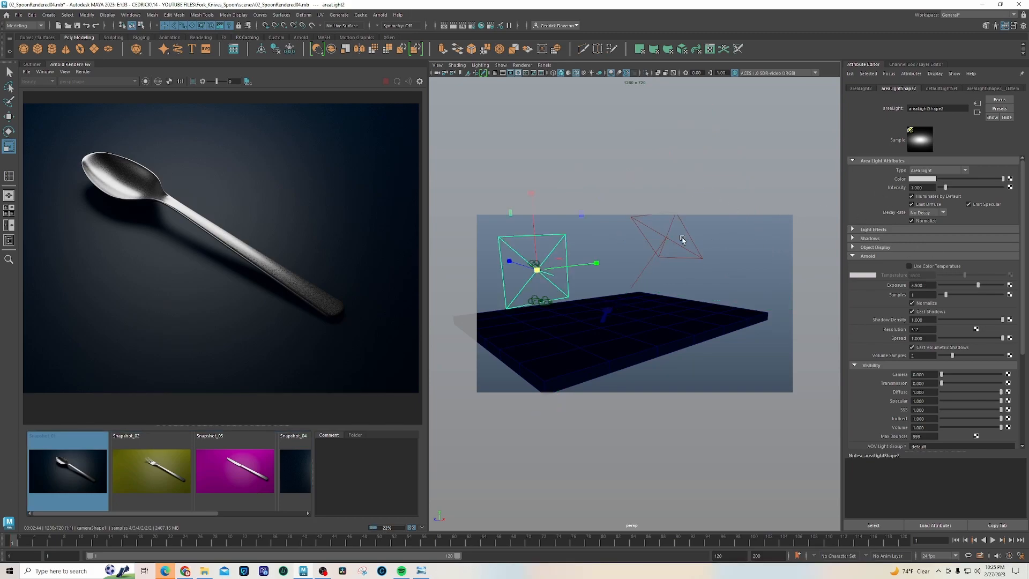
left_click(697, 249)
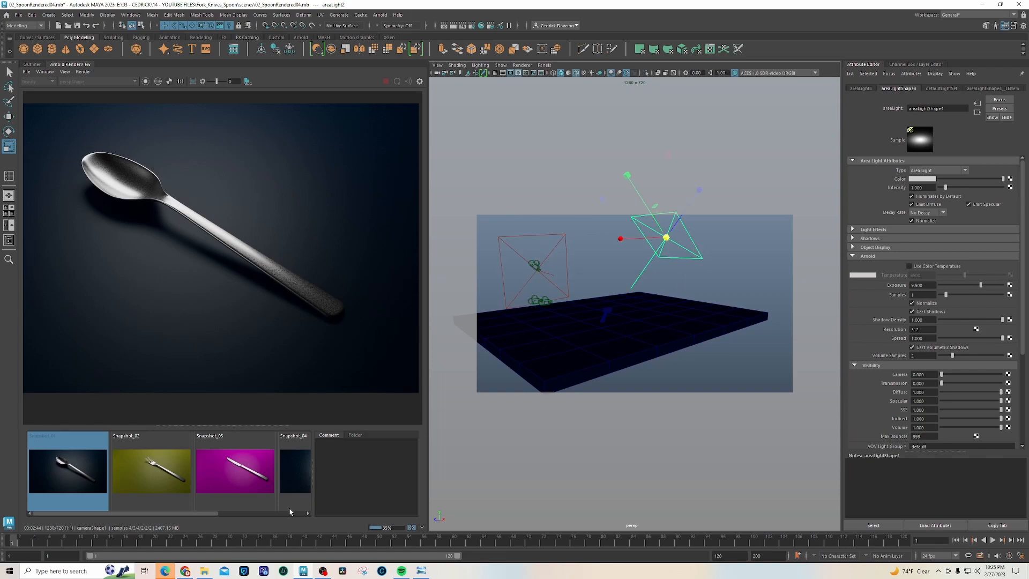
left_click(412, 527)
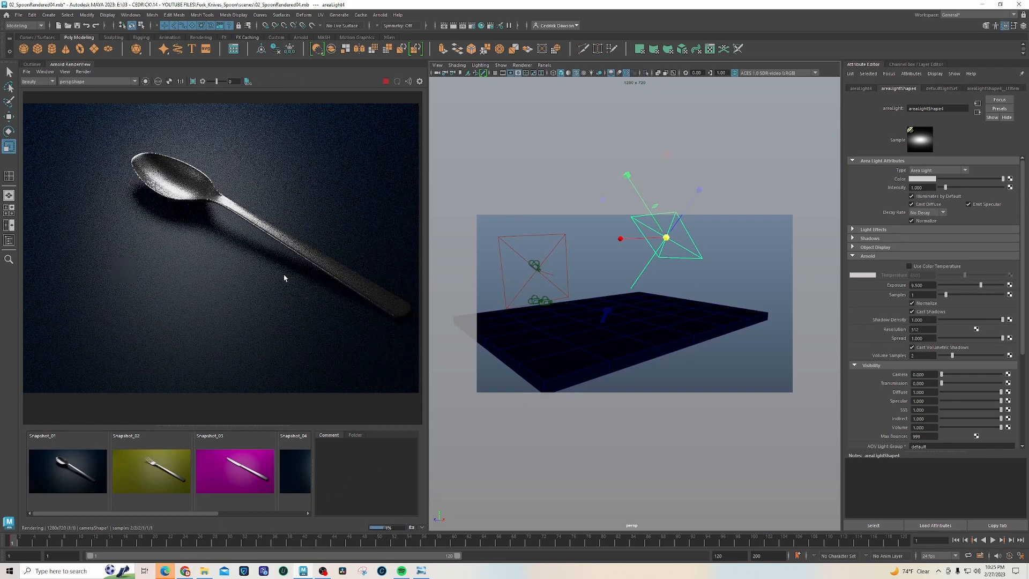
scroll(309, 278, "down", 2)
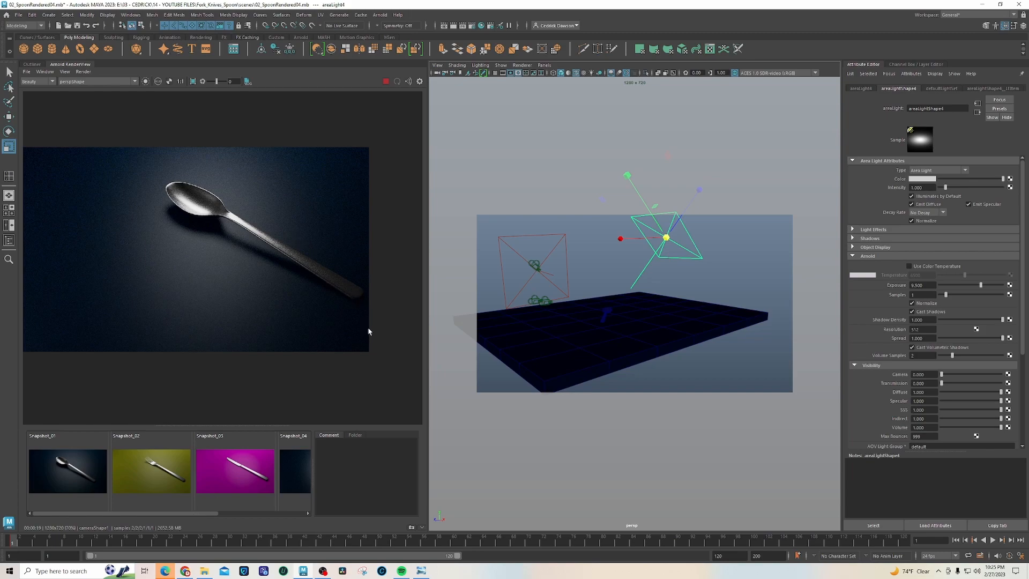
Stop the live render and set the Camera (AA) samples to 4 in the Arnold render settings.
left_click(386, 82)
left_click(472, 25)
left_click_drag(506, 124, 324, 116)
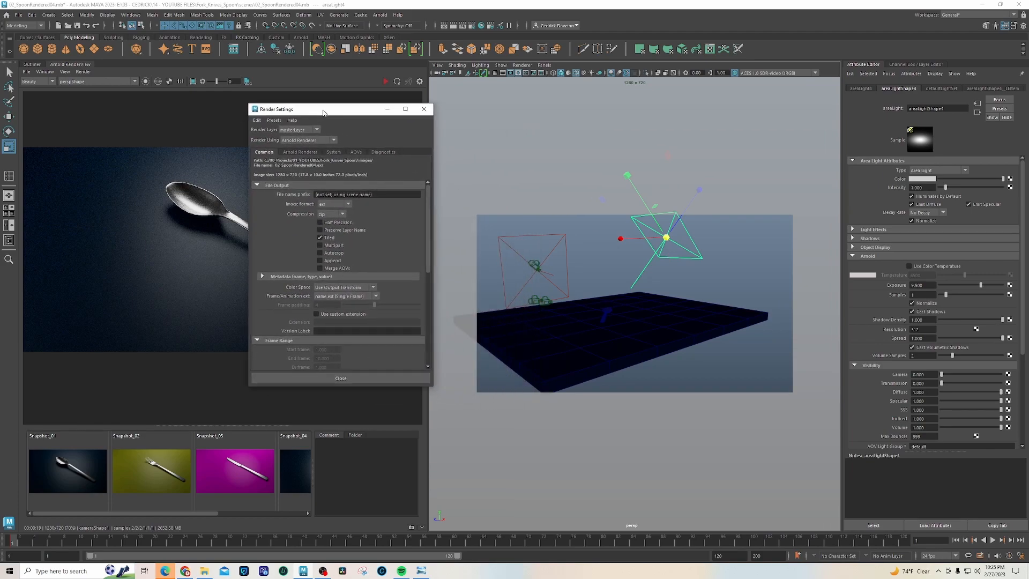
left_click(299, 152)
left_click(329, 195)
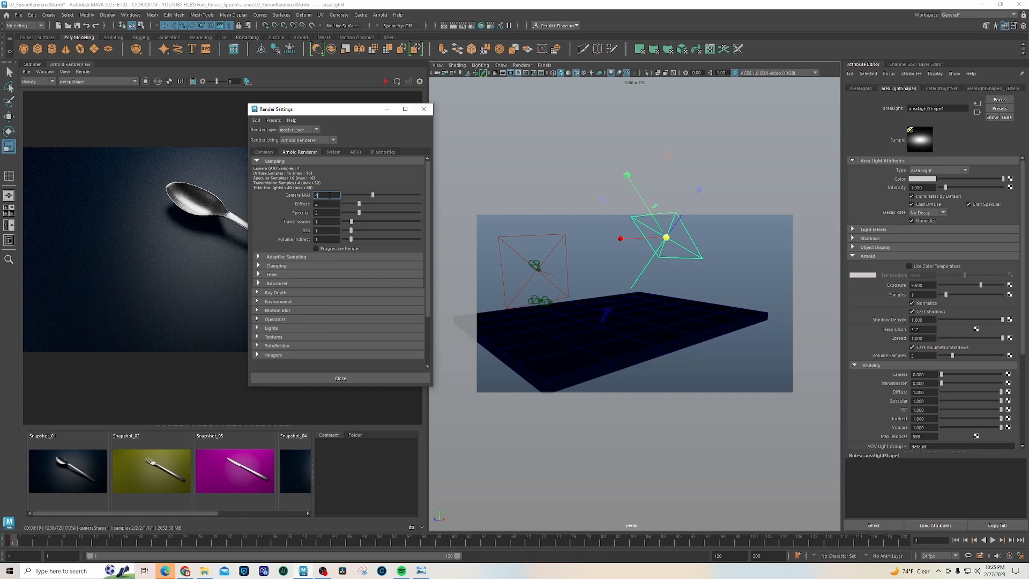
type("4")
Set the Transmission, SSS and Volume Indirect samples to 2 each.
key("Tab")
key("Tab")
key("Tab")
type("2")
key("Tab")
type("2")
key("Tab")
type("2")
key("Tab")
Close the render settings and restart the Arnold render of the spoon.
left_click_drag(362, 115, 535, 148)
left_click(596, 142)
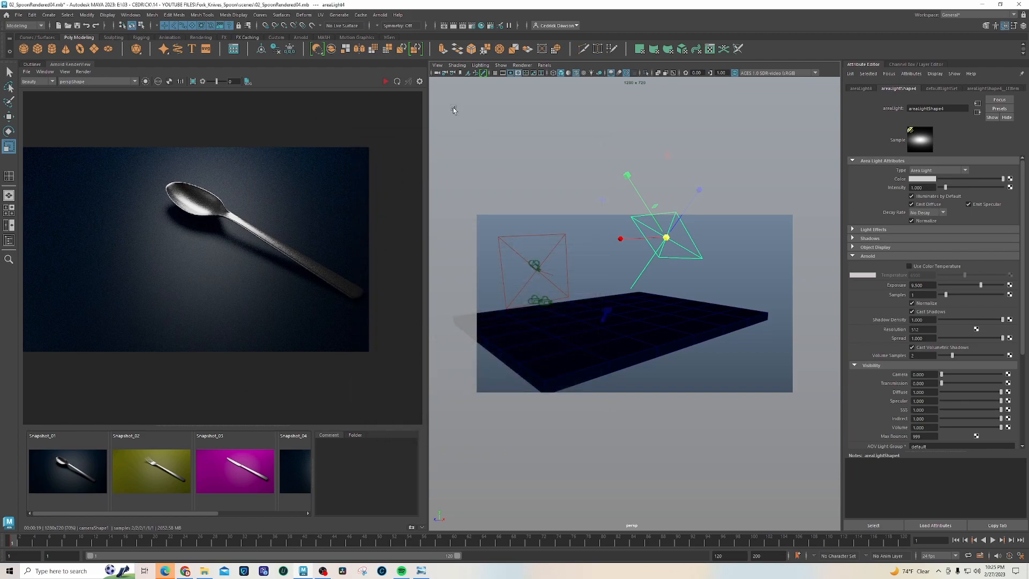
left_click(386, 82)
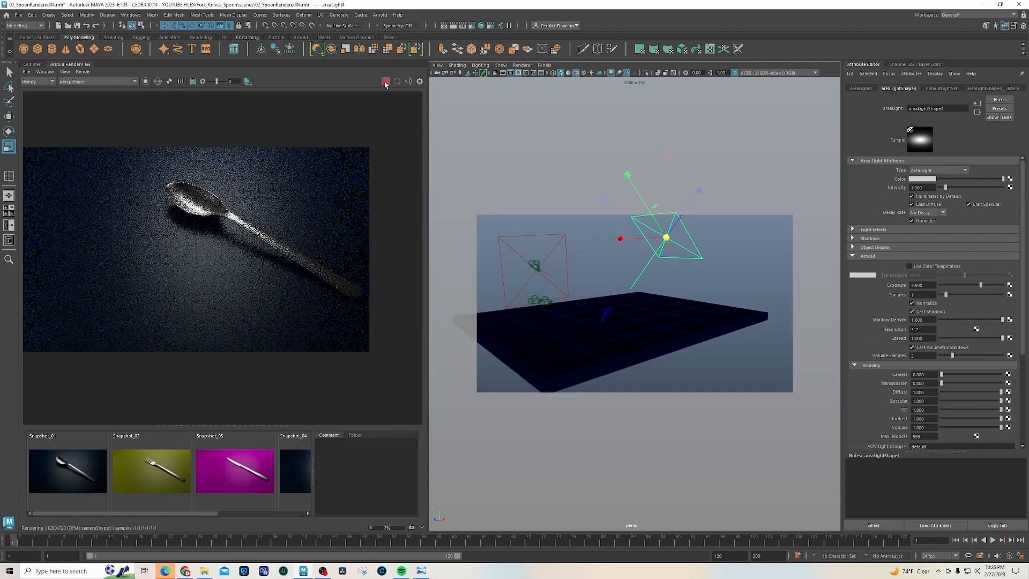